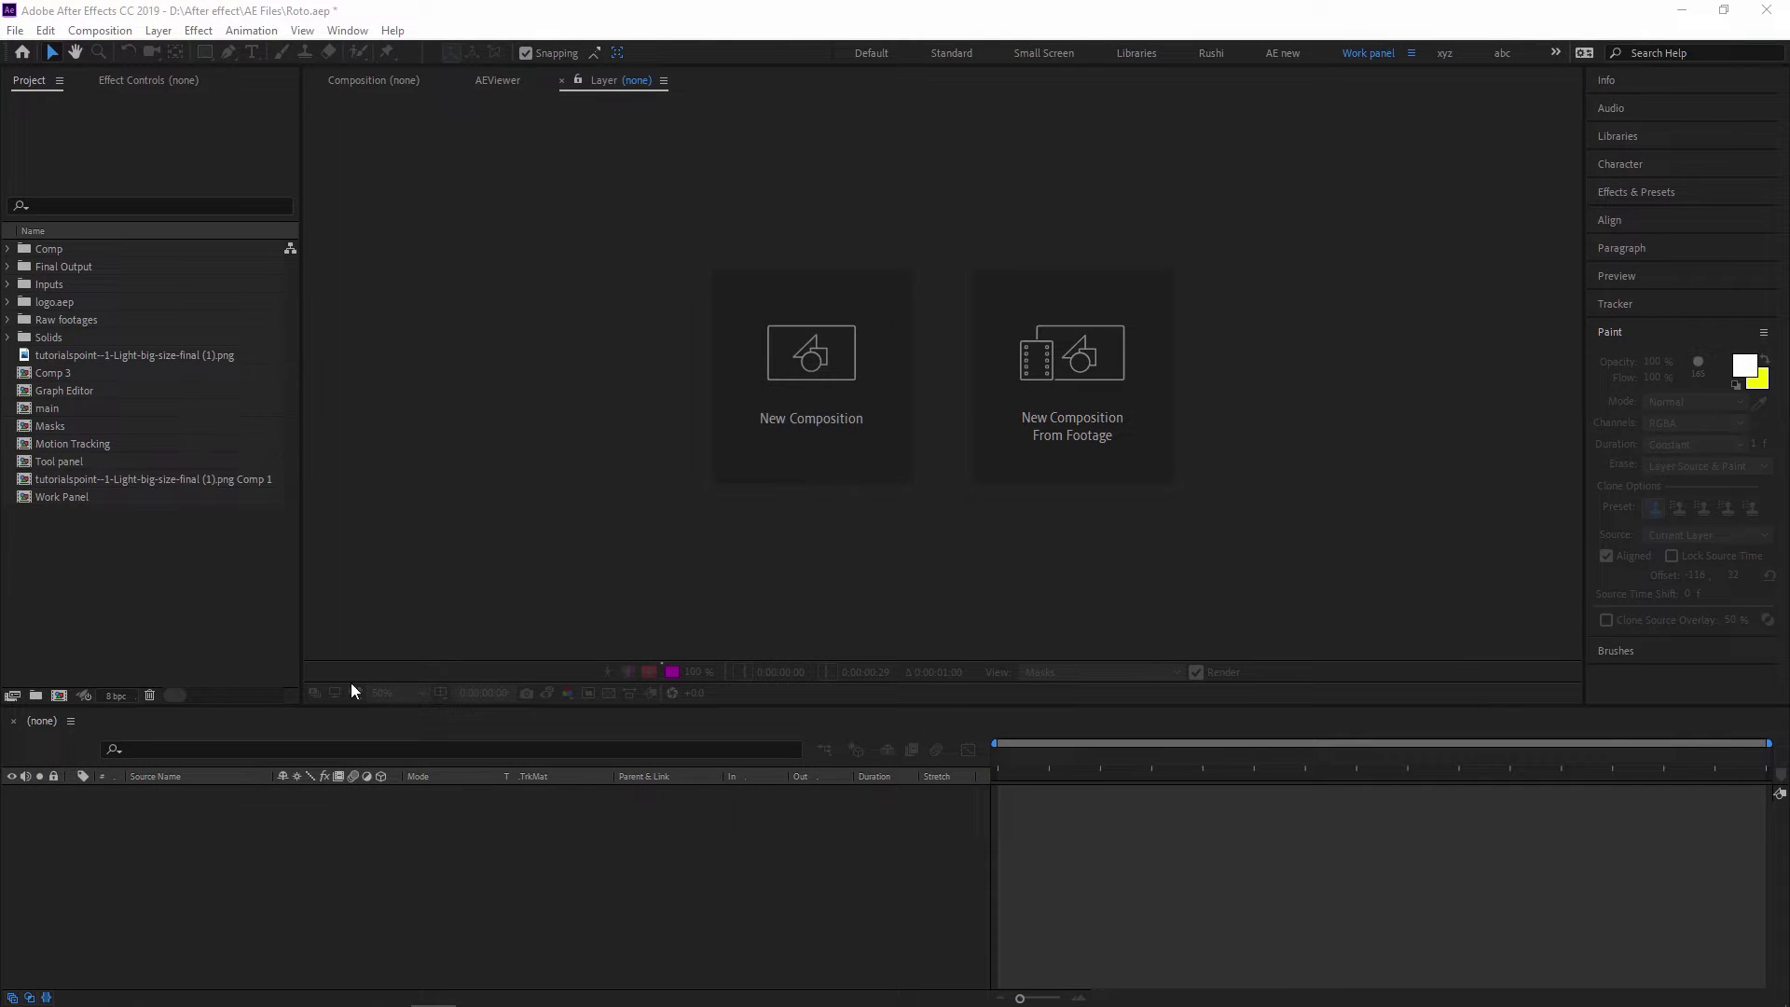
Step: Create a new 1920×1080, 25 fps composition named 'Roto'
left_click(59, 695)
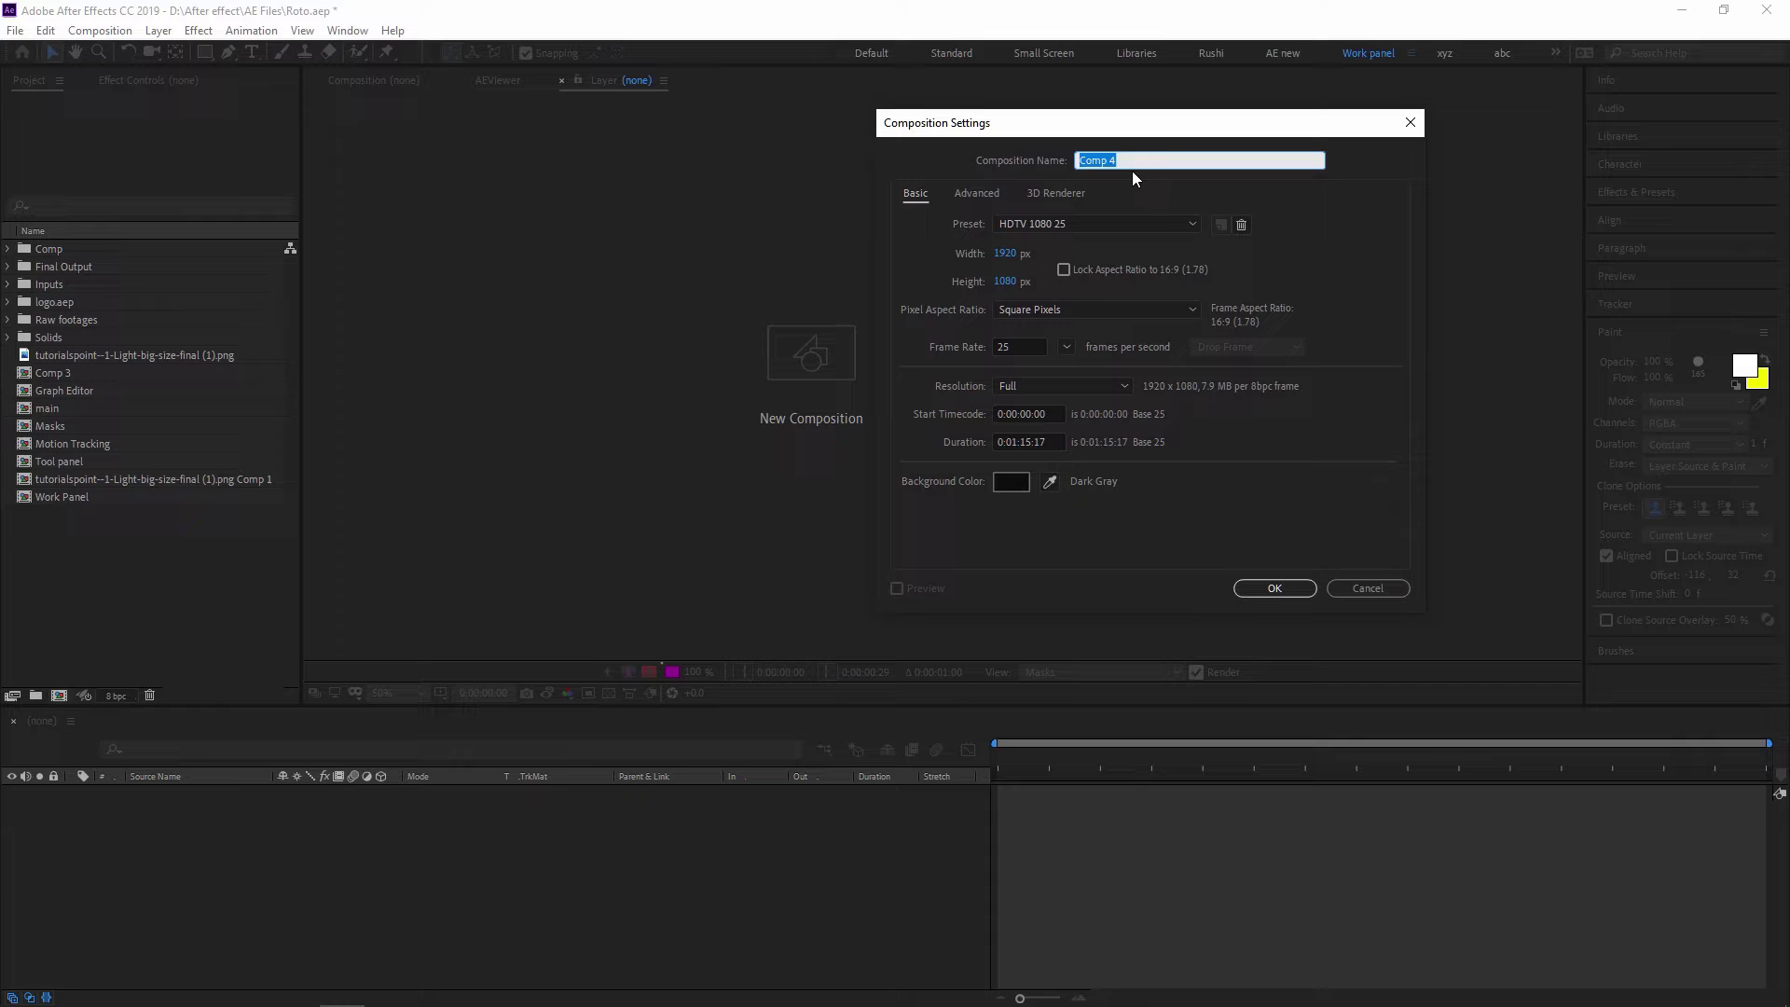
type("ROto")
key("BackSpace")
key("BackSpace")
key("BackSpace")
type("oto")
left_click(1303, 588)
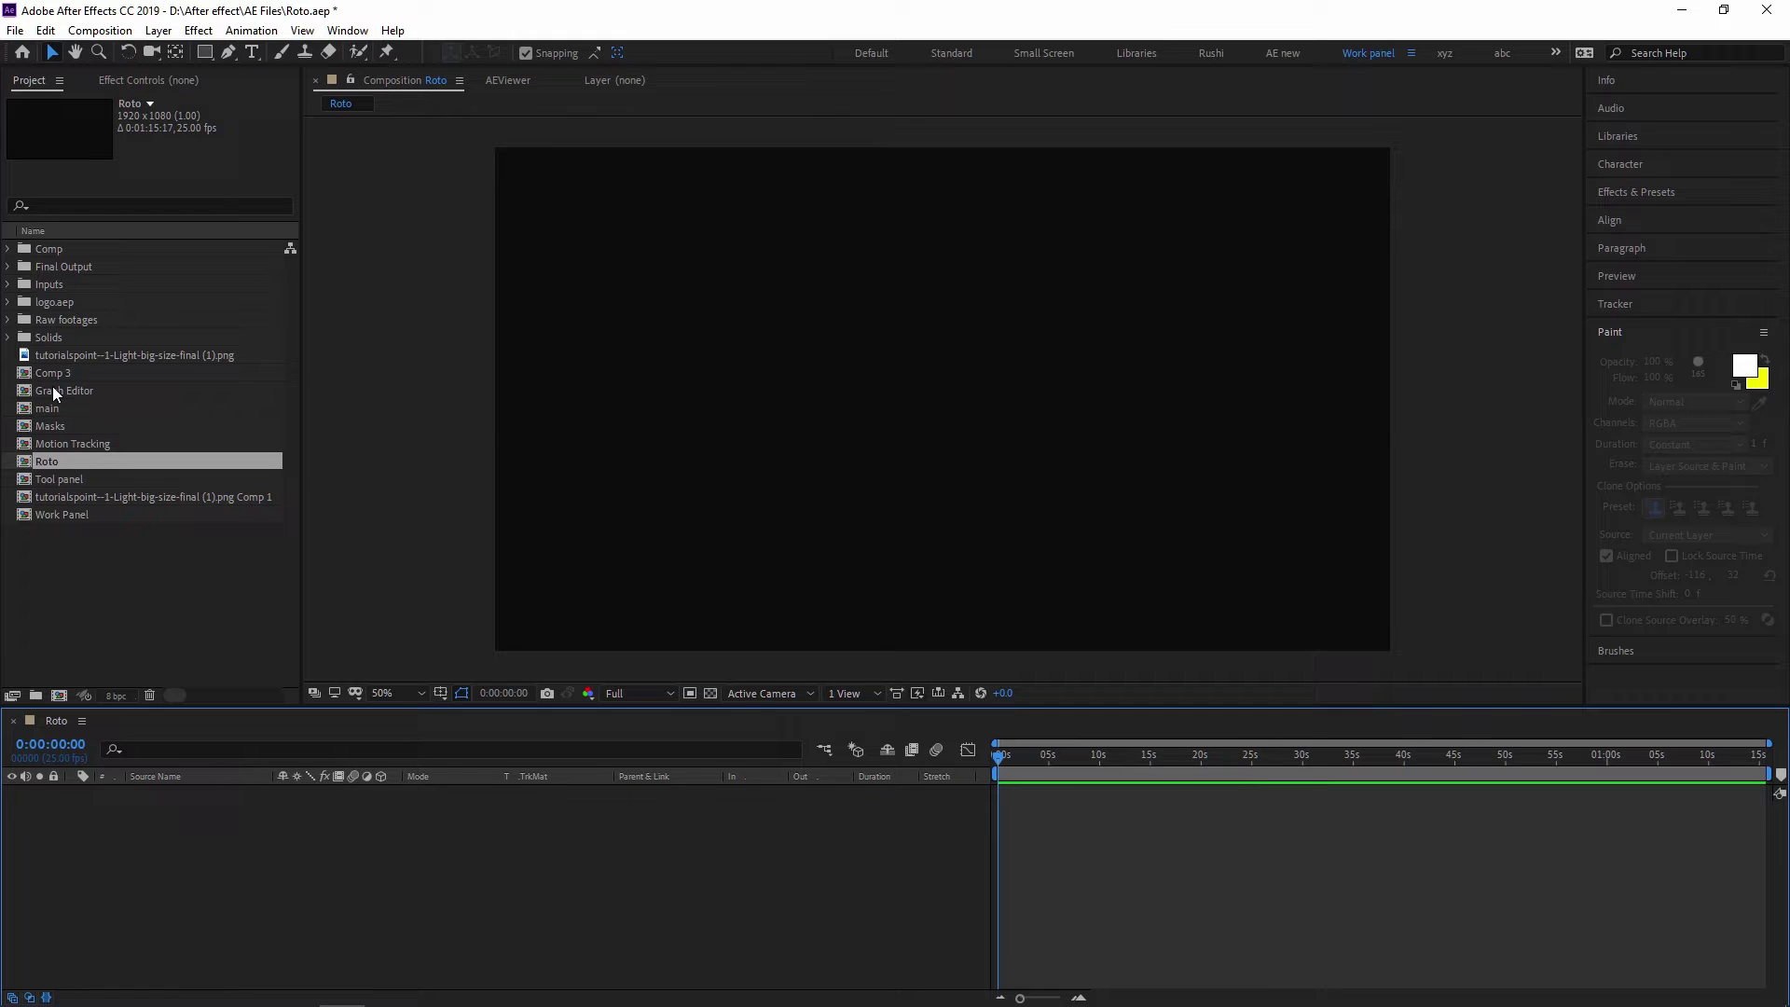
Step: Add the woman-at-the-table clip from Inputs > Videos to the Roto timeline as its only layer
left_click(11, 283)
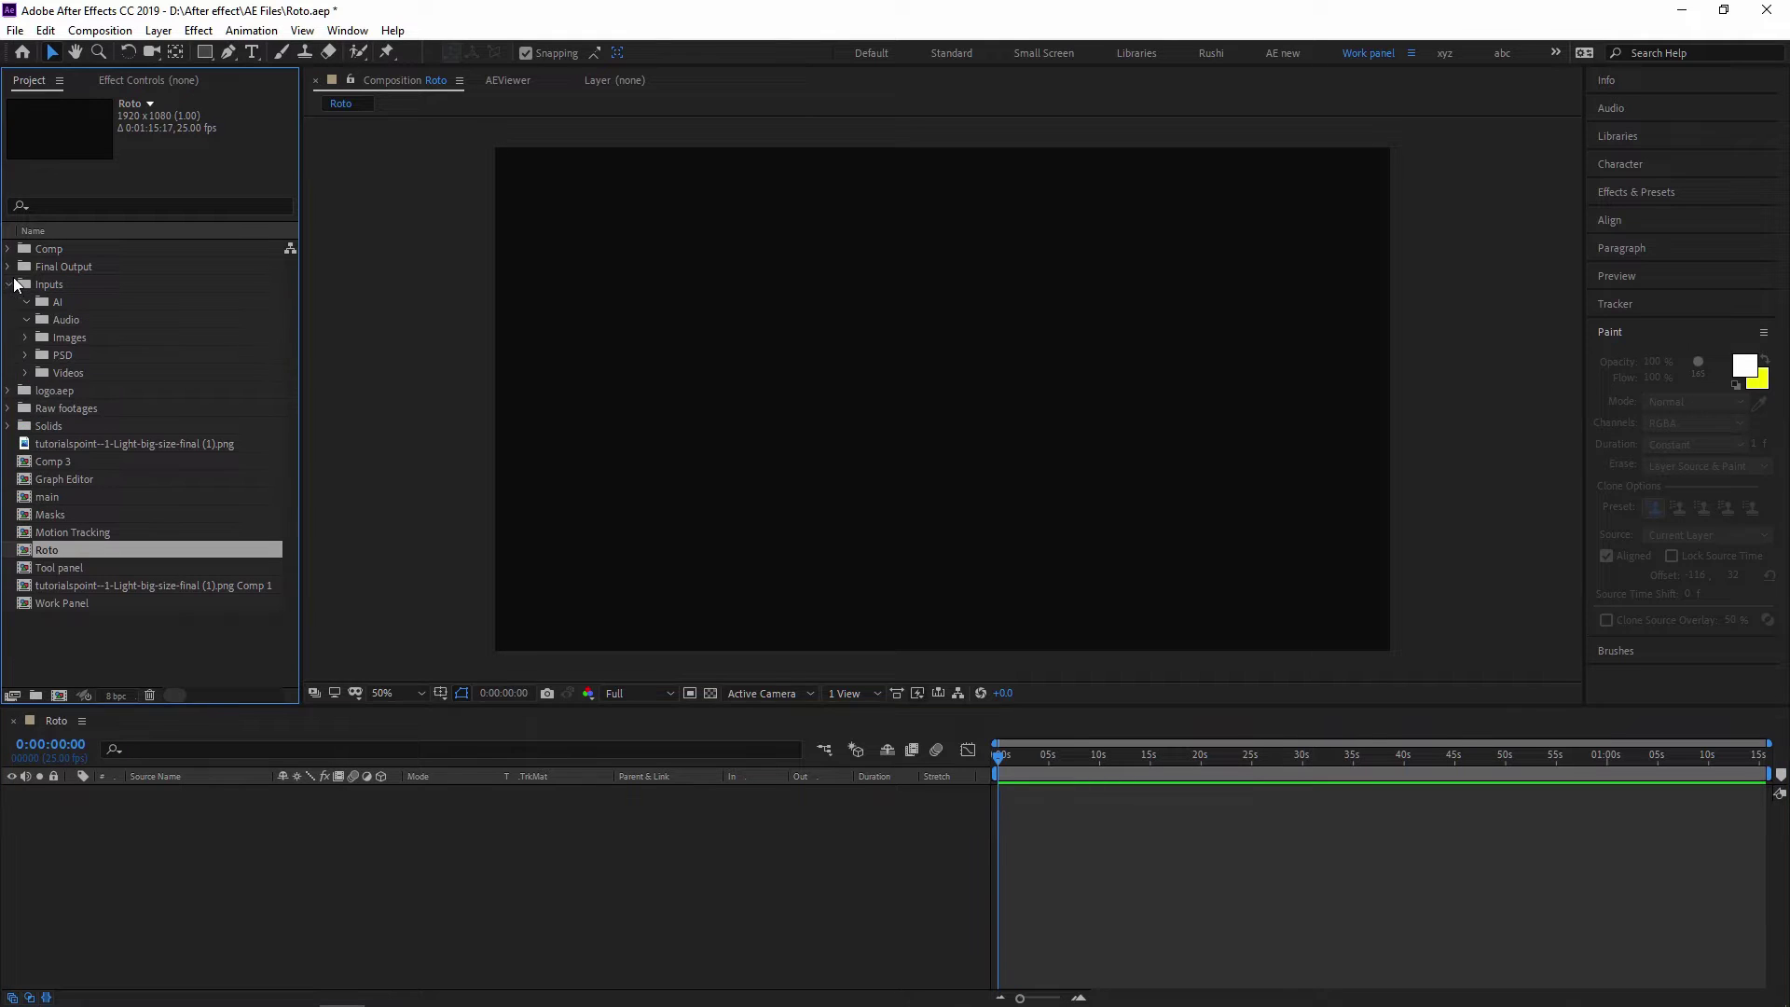
left_click(26, 373)
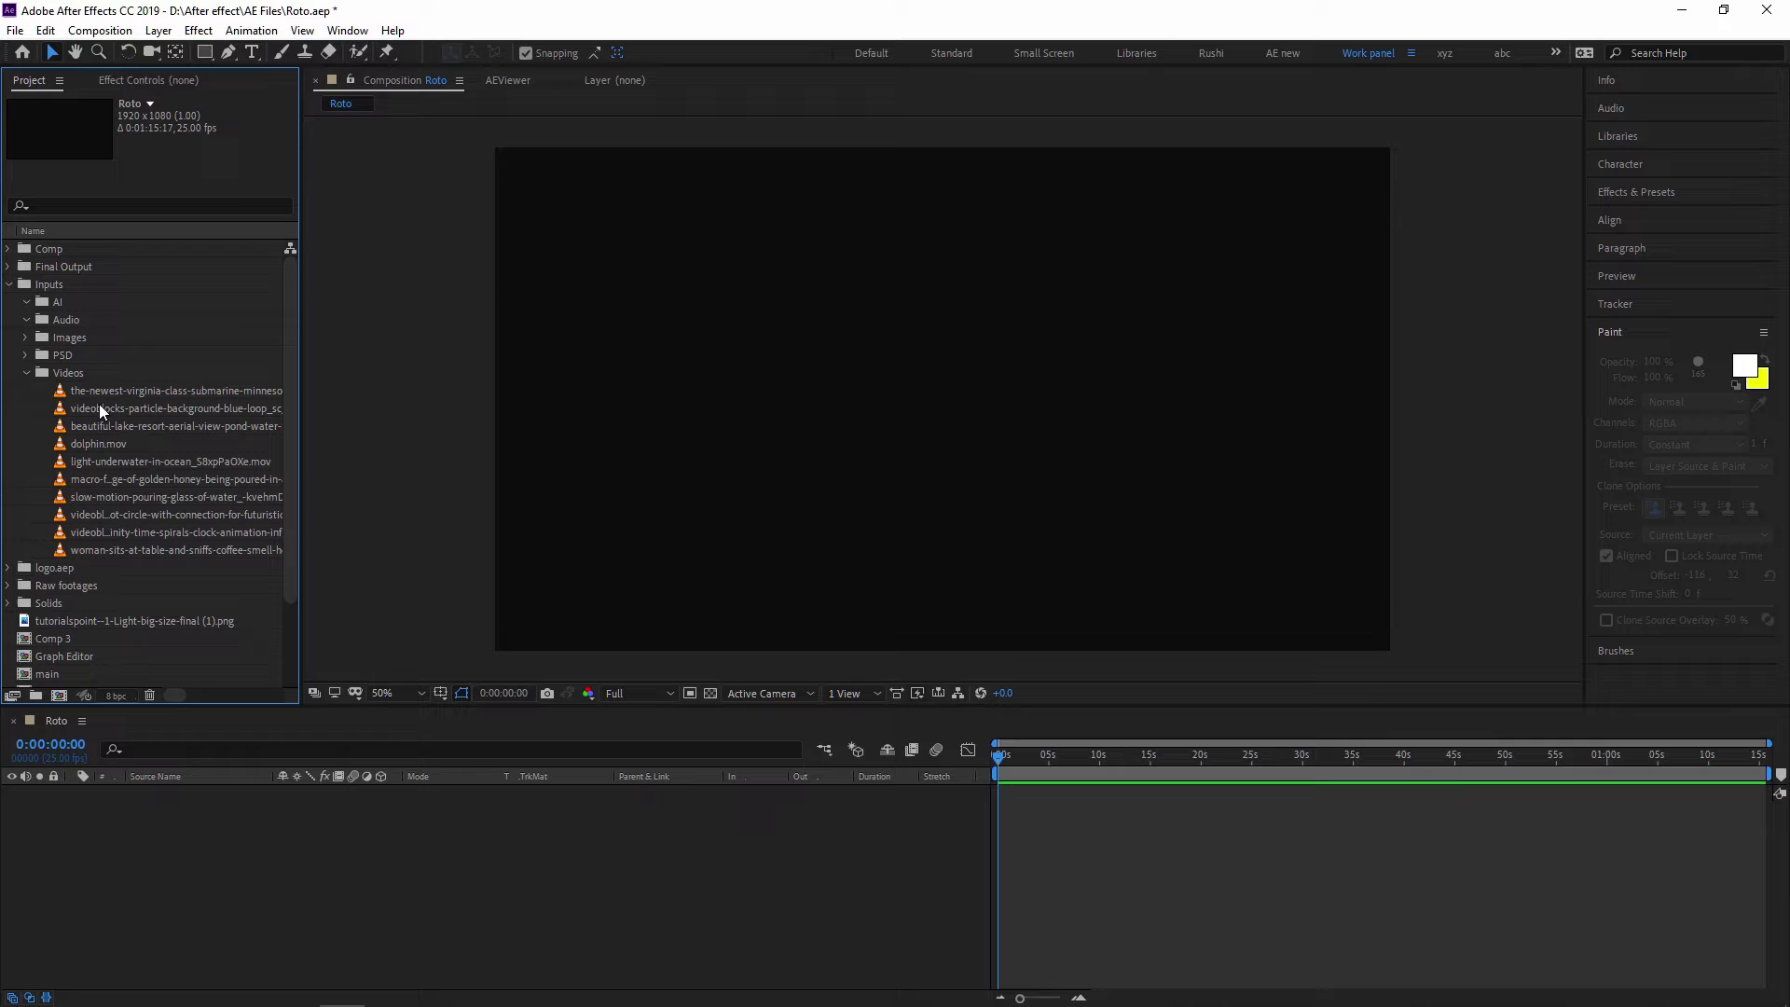
left_click(115, 407)
left_click(164, 552)
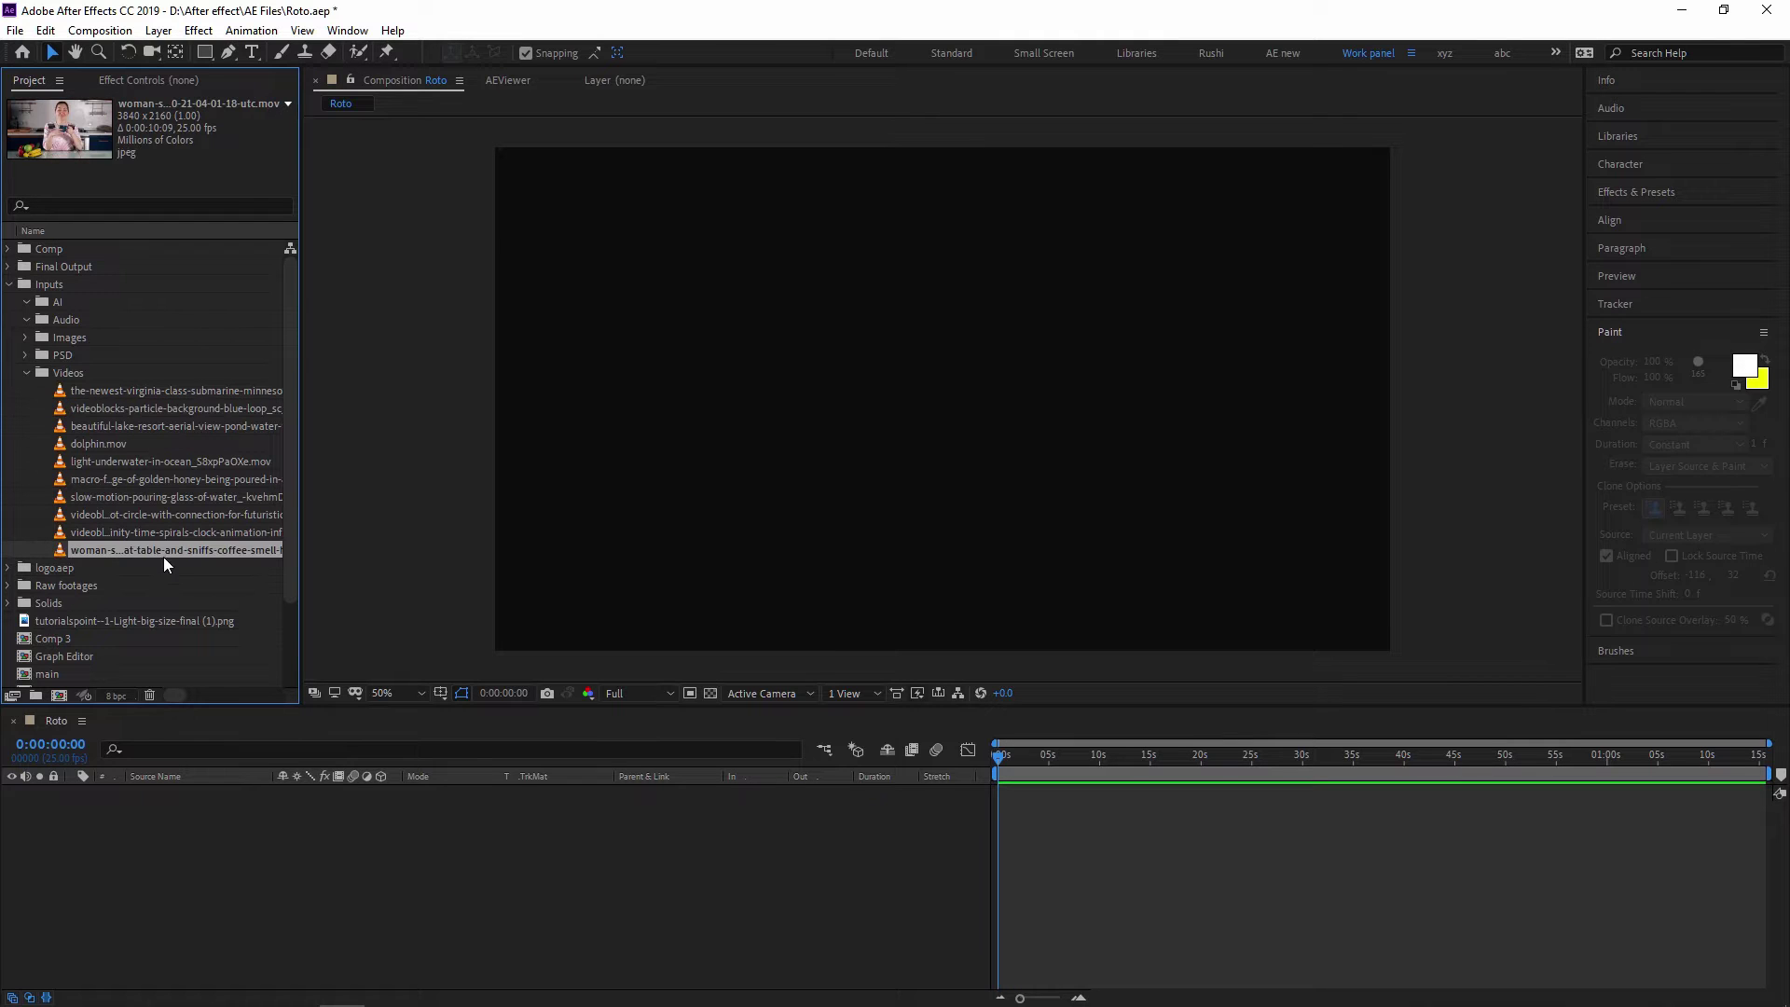
left_click_drag(153, 555, 326, 871)
key("comma")
key("comma")
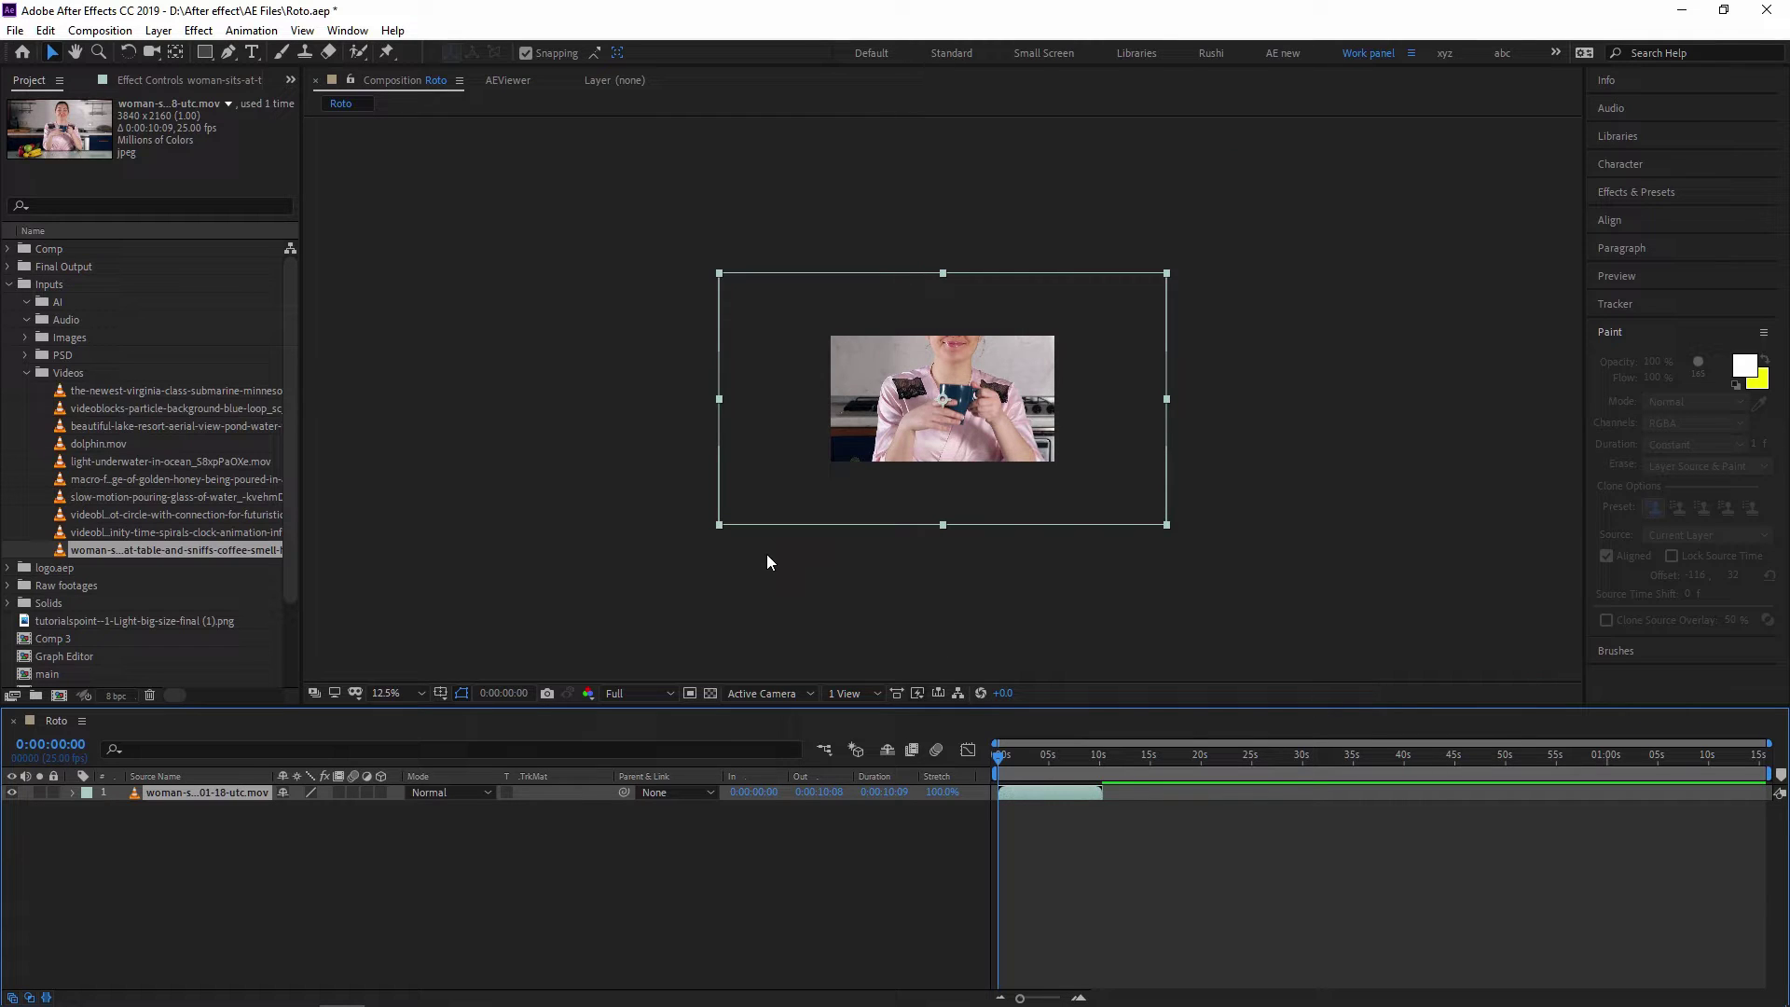
key("period")
key("period")
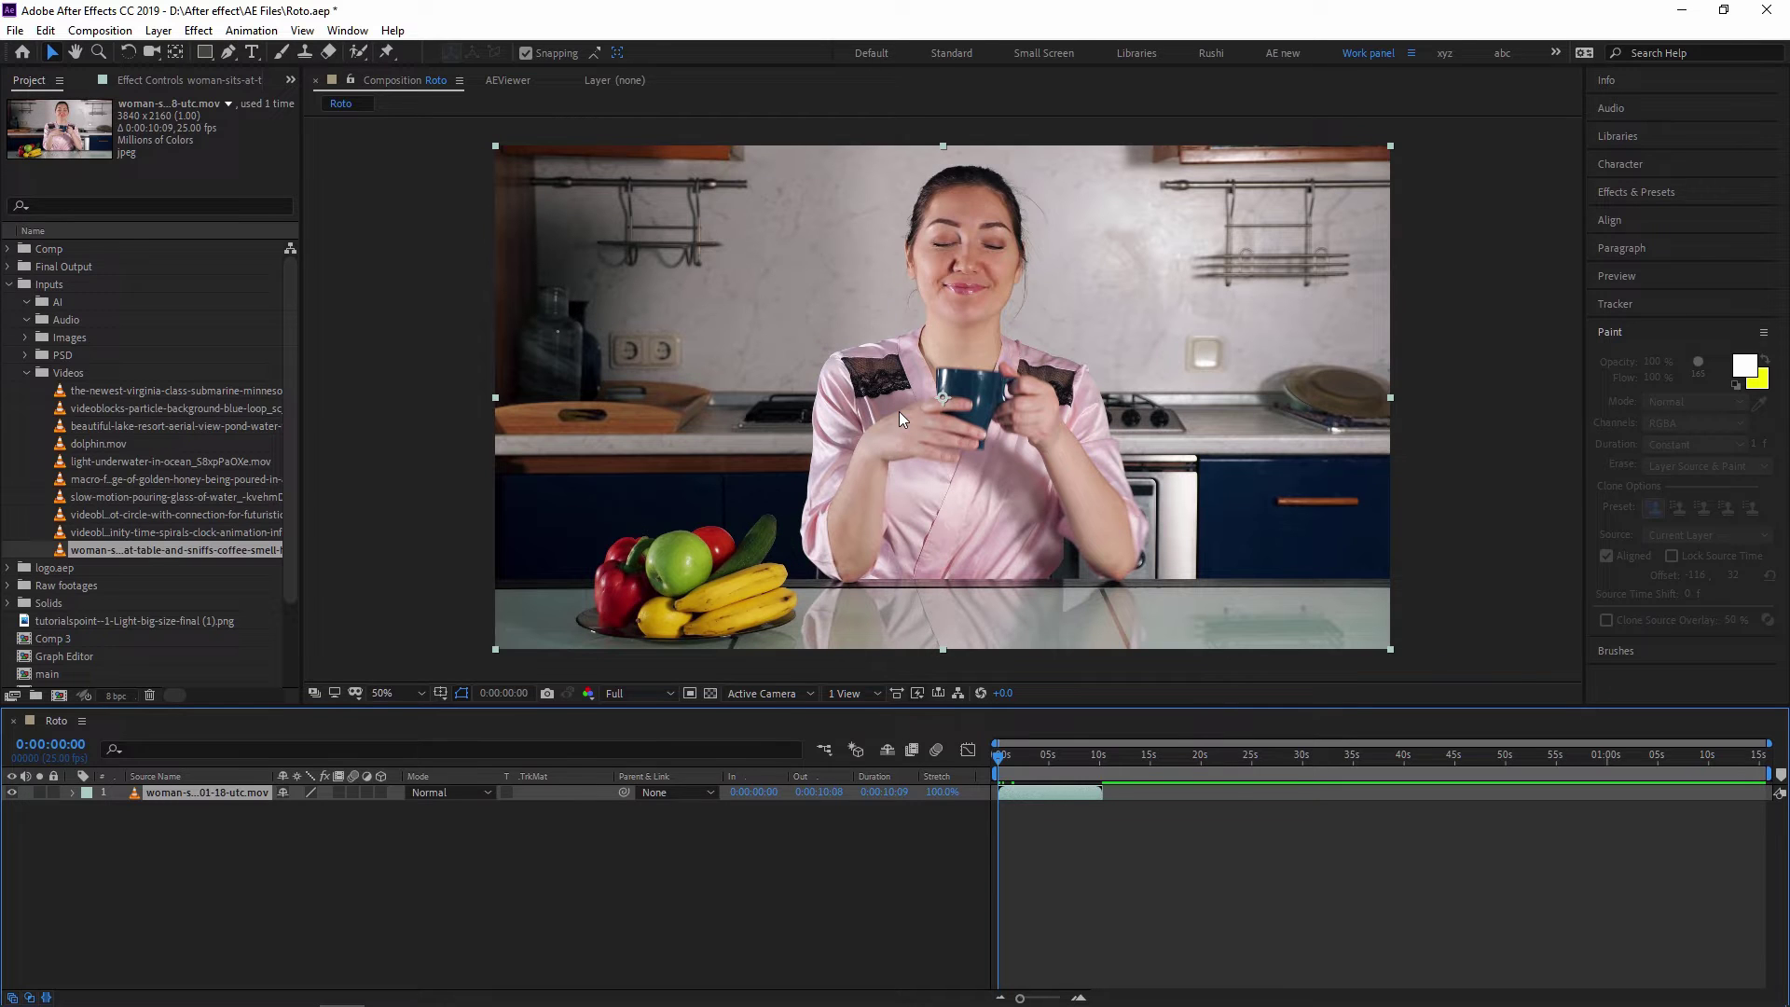
left_click_drag(1017, 508, 1016, 503)
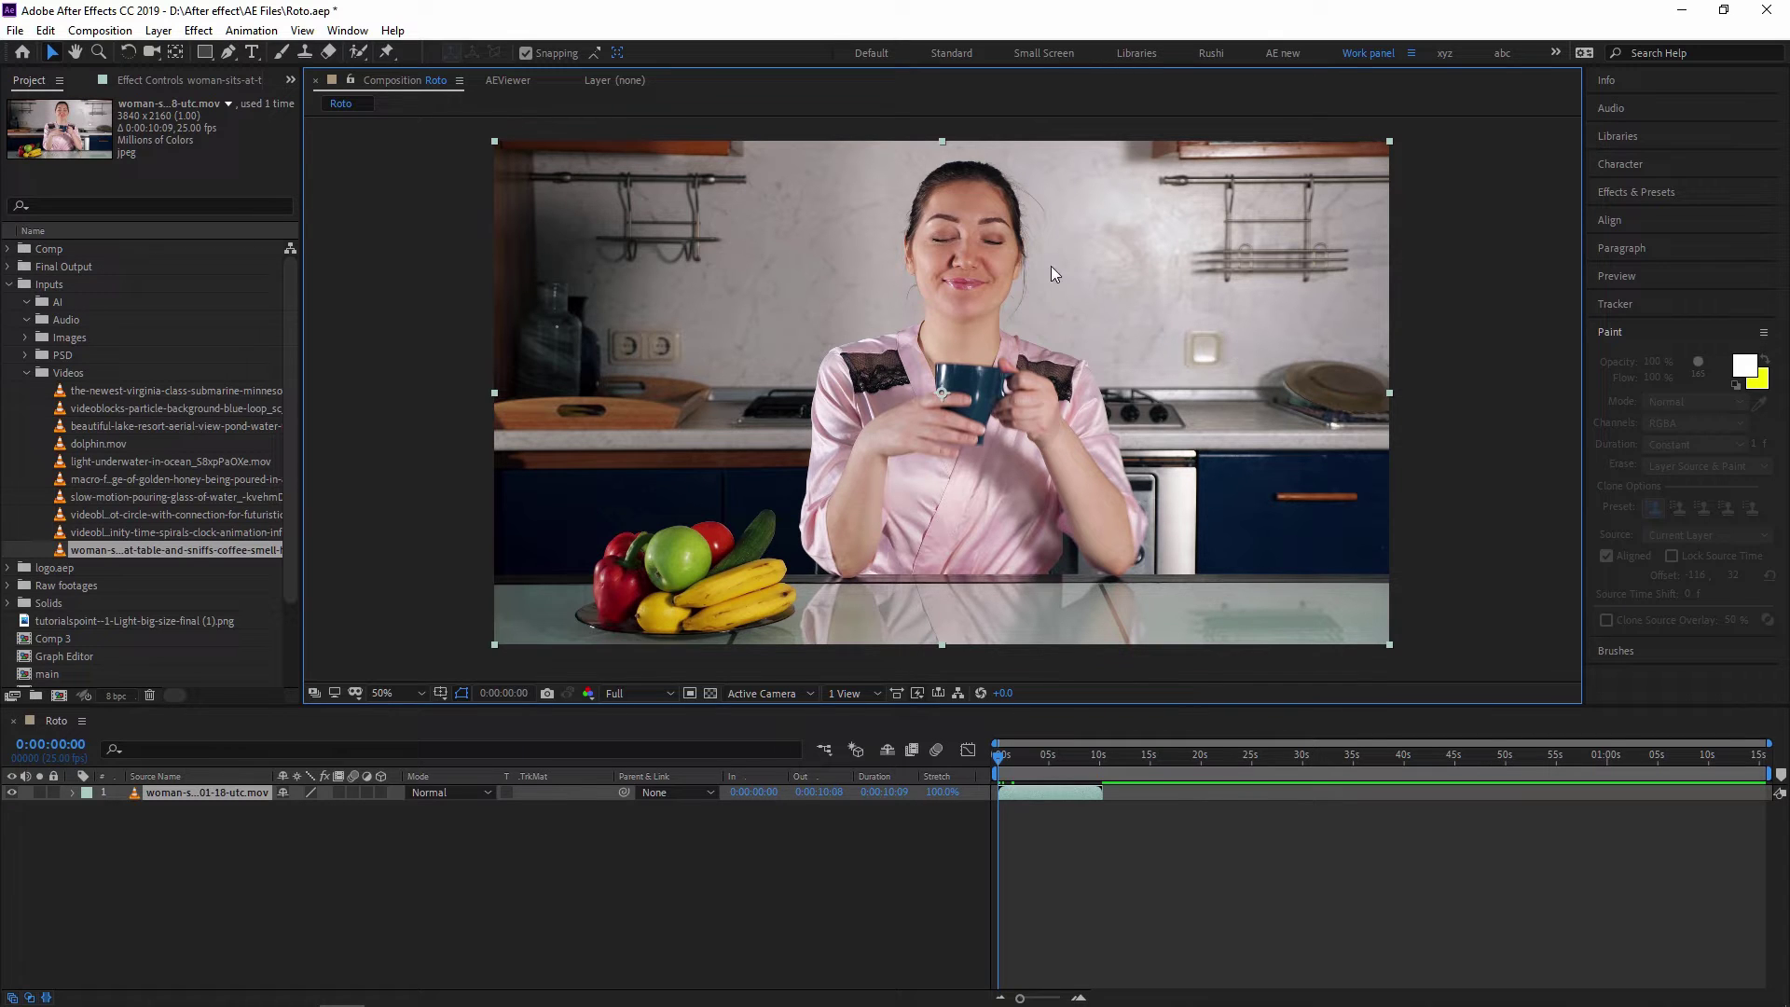
Step: With the Pen tool zoomed to 200%, start the mask at the woman's elbow, curving along the sleeve
left_click(227, 51)
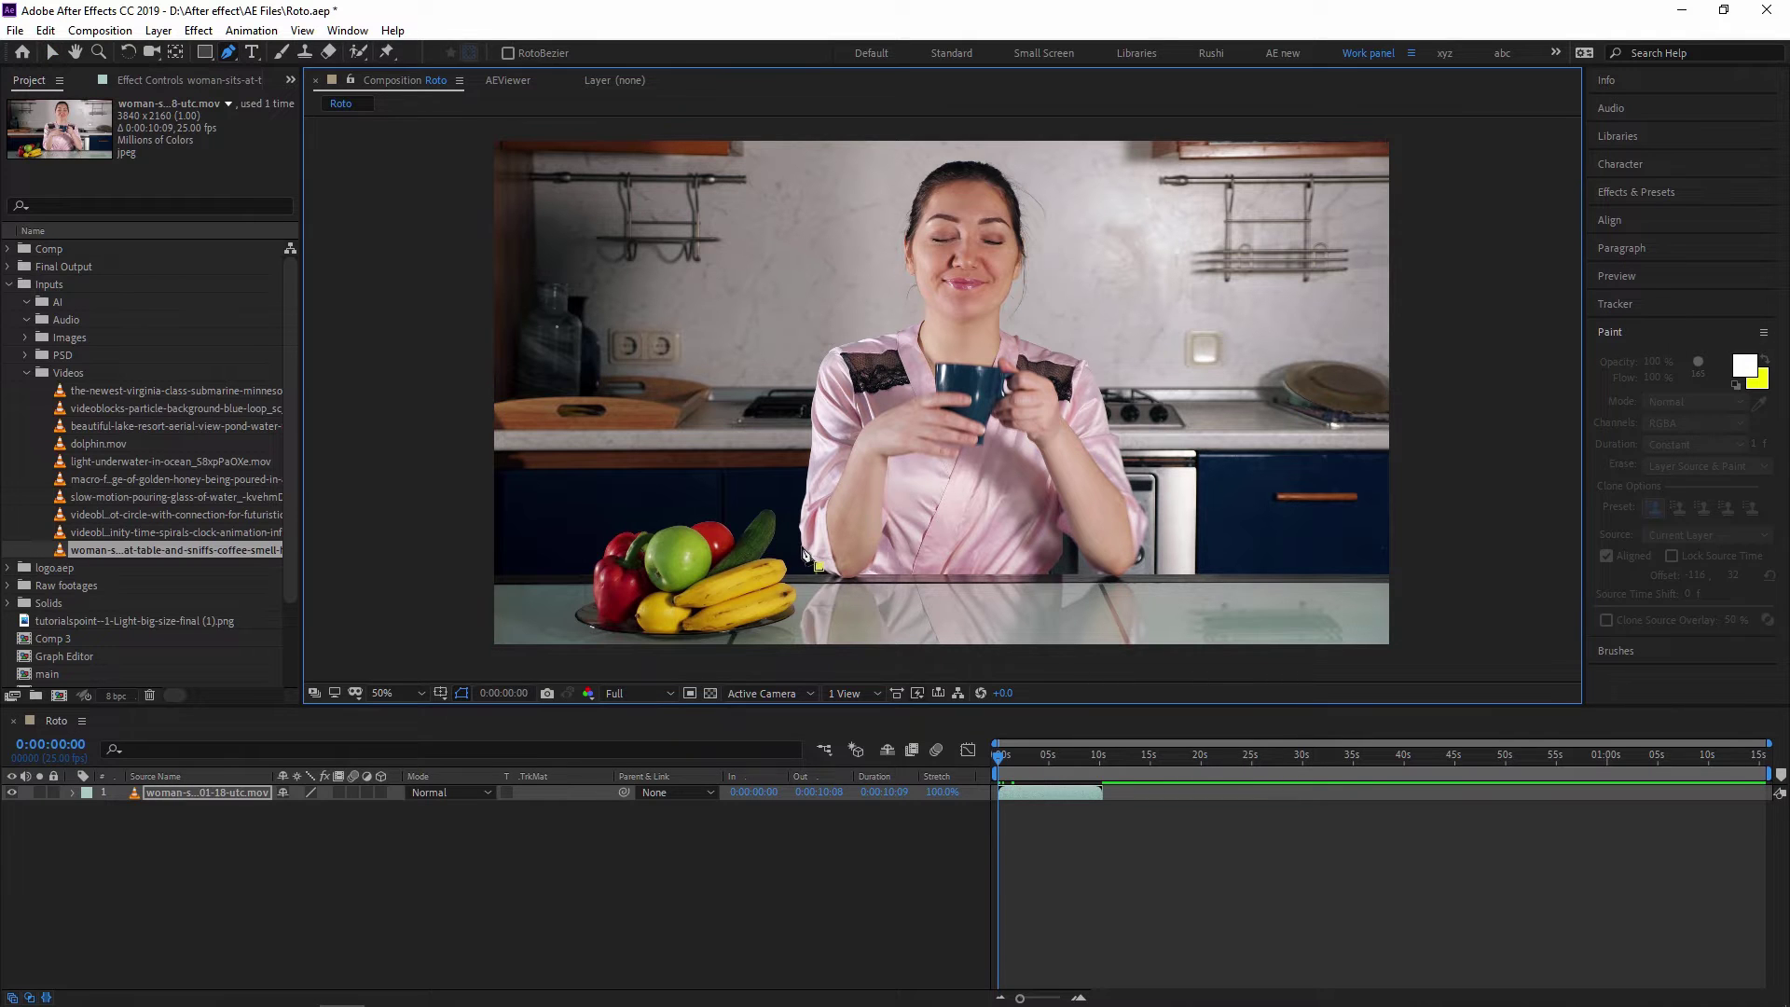
scroll(797, 560, "up", 1)
key("space")
left_click_drag(808, 555, 848, 447)
left_click_drag(1100, 269, 1011, 401)
scroll(1011, 399, "up", 2)
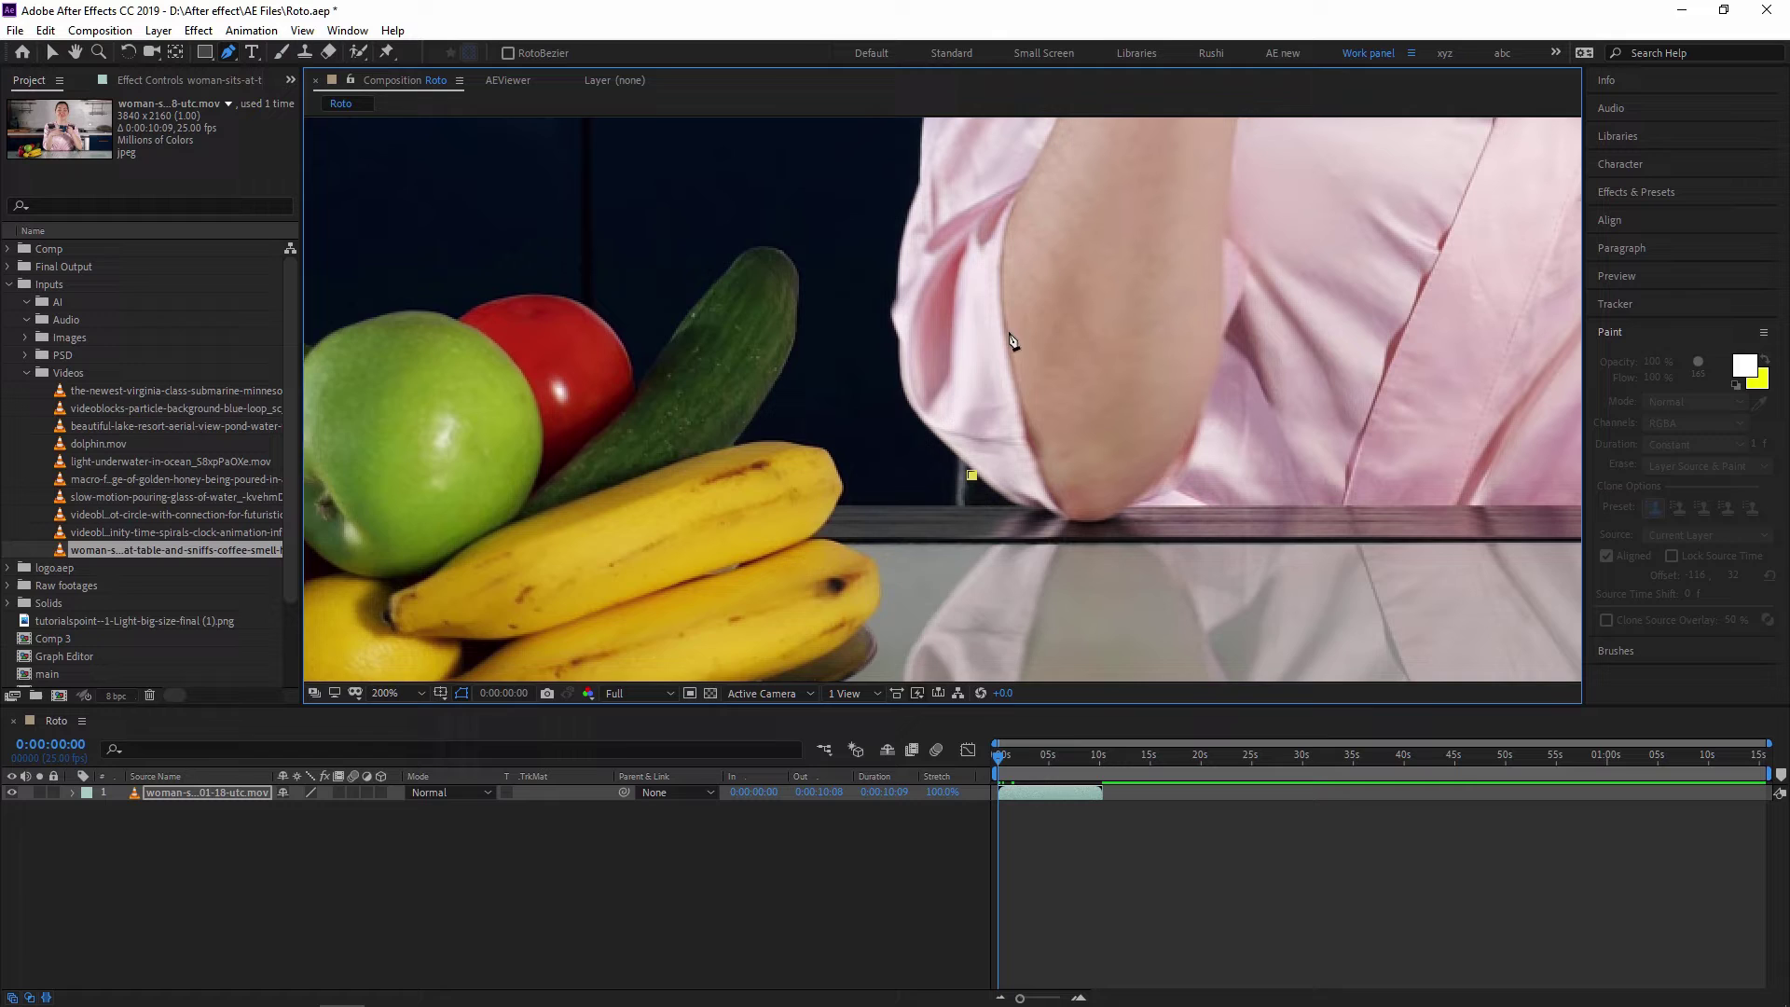
left_click(832, 424)
left_click_drag(832, 424, 843, 373)
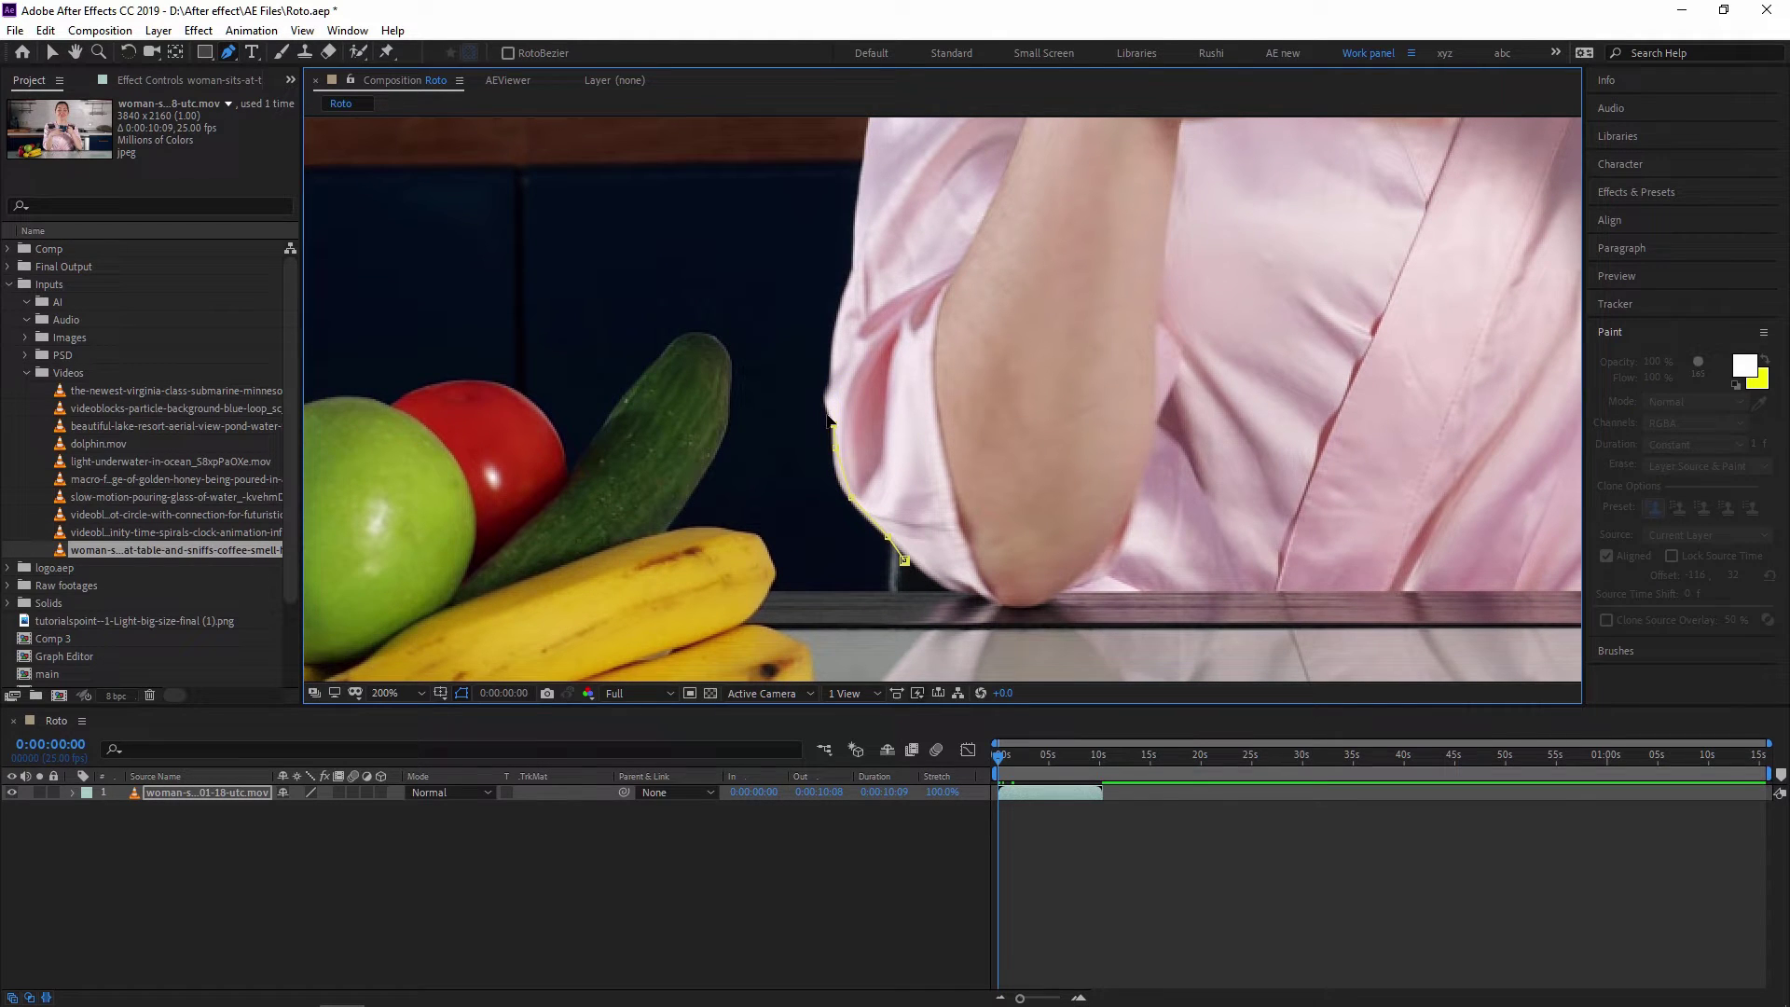
left_click_drag(931, 280, 888, 492)
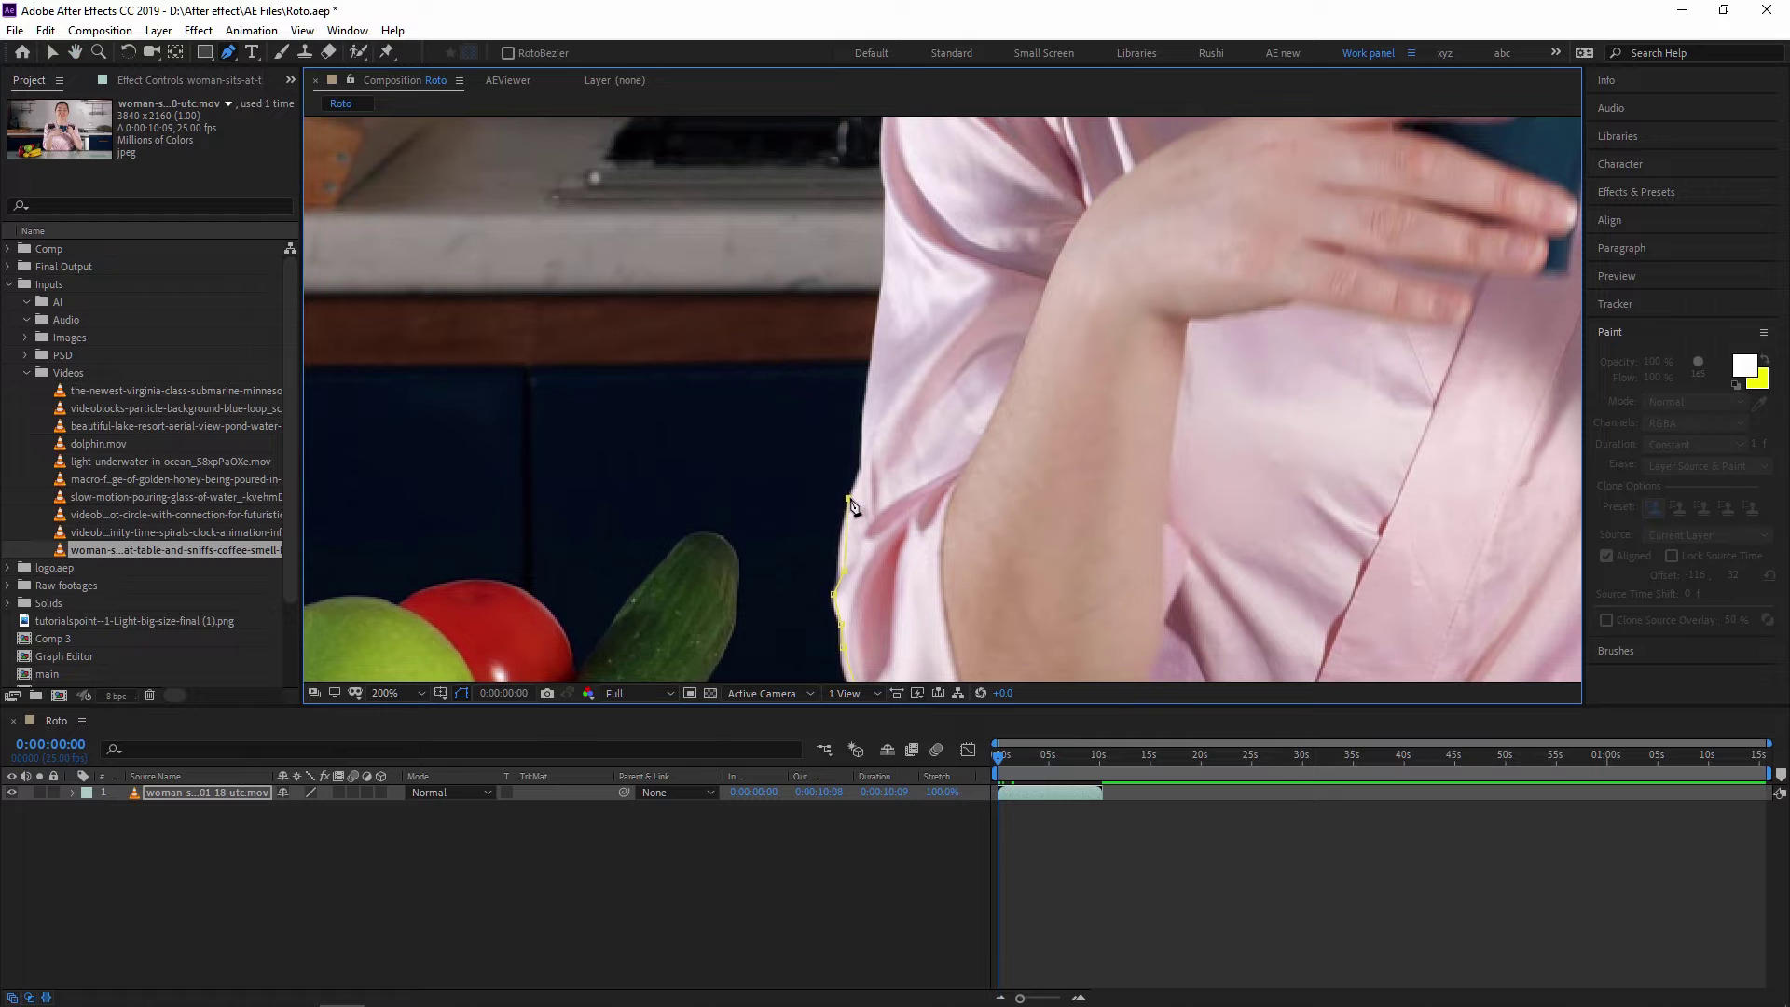
left_click_drag(953, 282, 916, 529)
Step: Continue the mask points up the sleeve, across the shoulder and collar to the neck
left_click(848, 450)
left_click(843, 402)
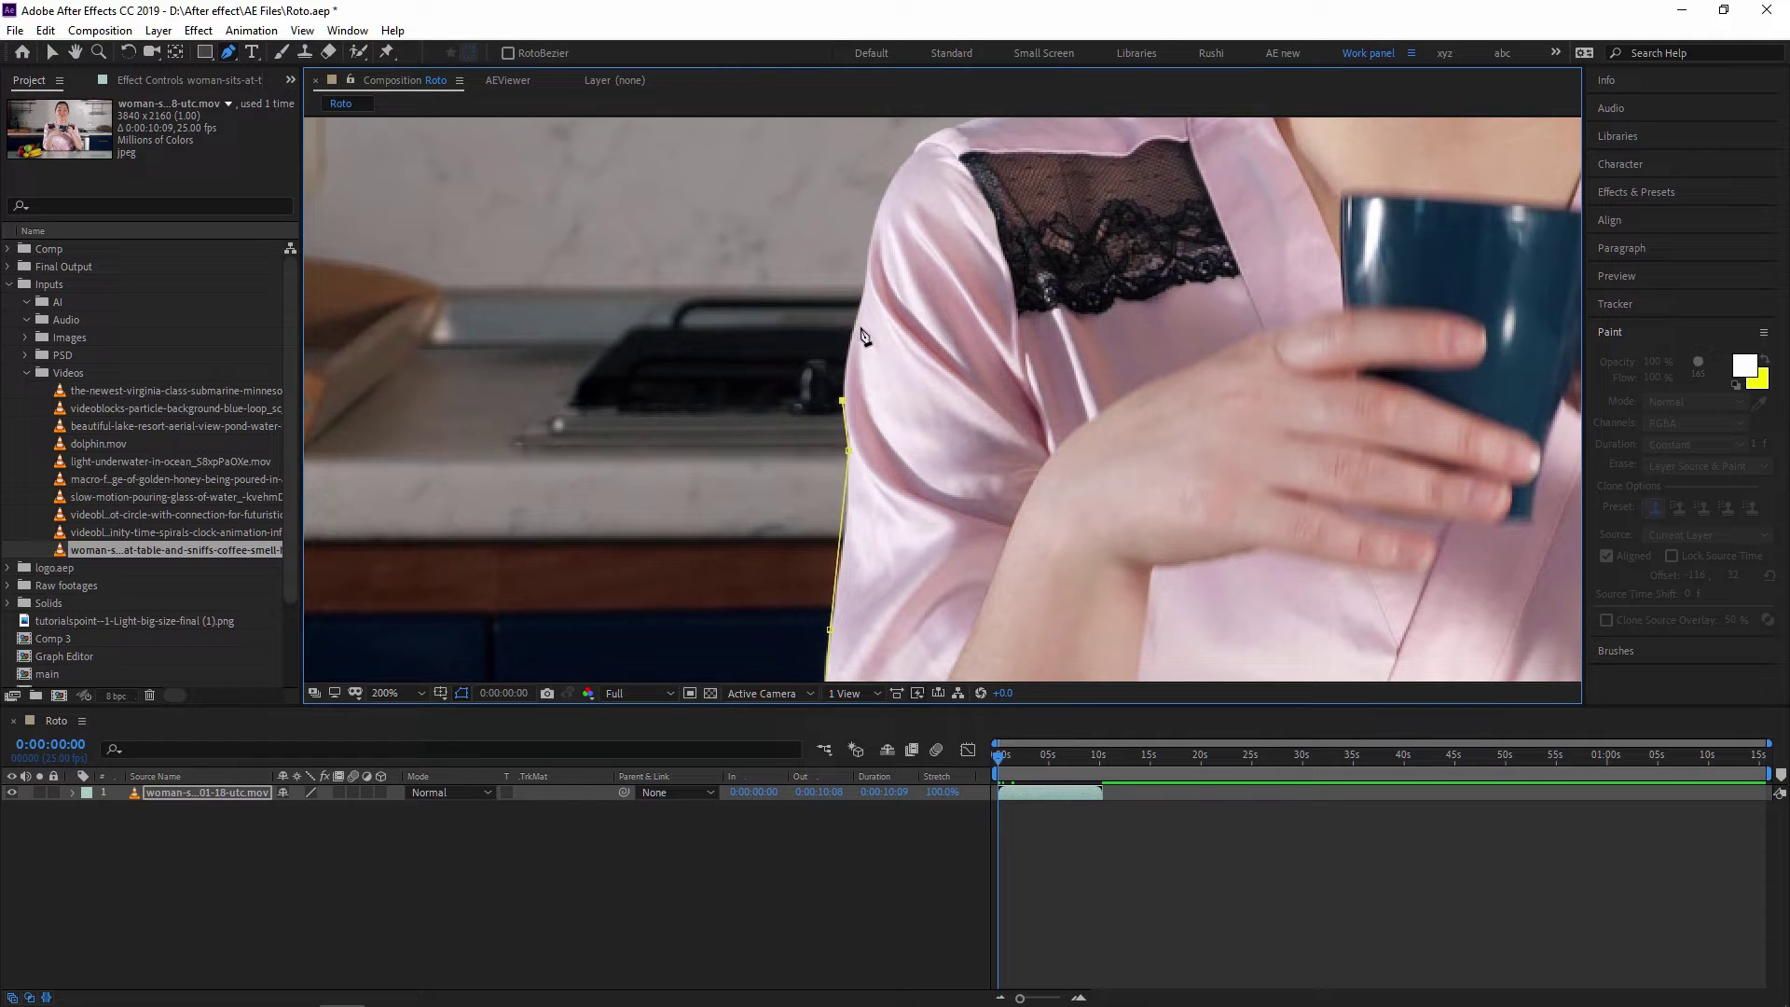
left_click(860, 306)
left_click_drag(869, 257, 890, 191)
left_click_drag(983, 254, 889, 484)
left_click_drag(888, 351, 804, 434)
left_click(795, 377)
left_click(842, 362)
left_click(890, 354)
left_click(926, 346)
left_click(953, 325)
left_click(987, 310)
left_click(1002, 297)
left_click(1014, 288)
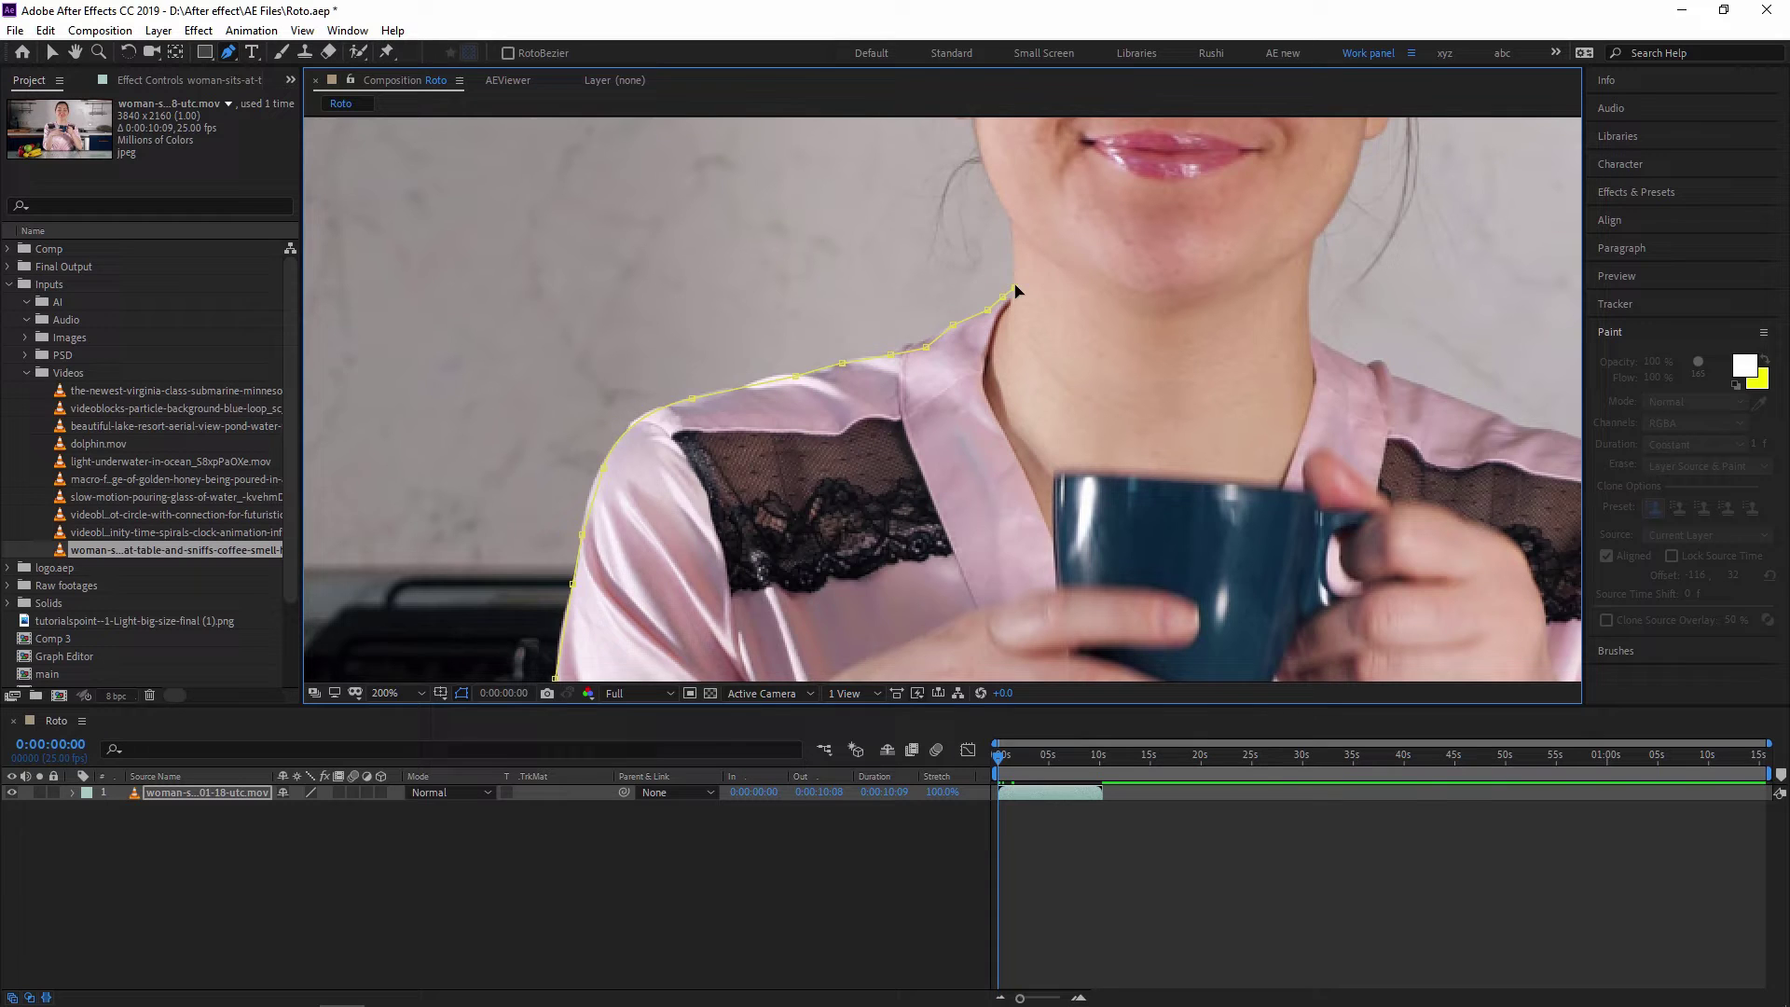
Step: Trace the mask along the jaw, around the ear, over the hair and down the right ear
left_click_drag(1014, 290, 959, 494)
left_click(957, 427)
left_click_drag(983, 408, 985, 534)
left_click(925, 469)
left_click(920, 446)
left_click_drag(891, 427, 853, 574)
left_click(843, 550)
left_click(850, 457)
left_click(863, 394)
left_click(902, 271)
left_click(977, 204)
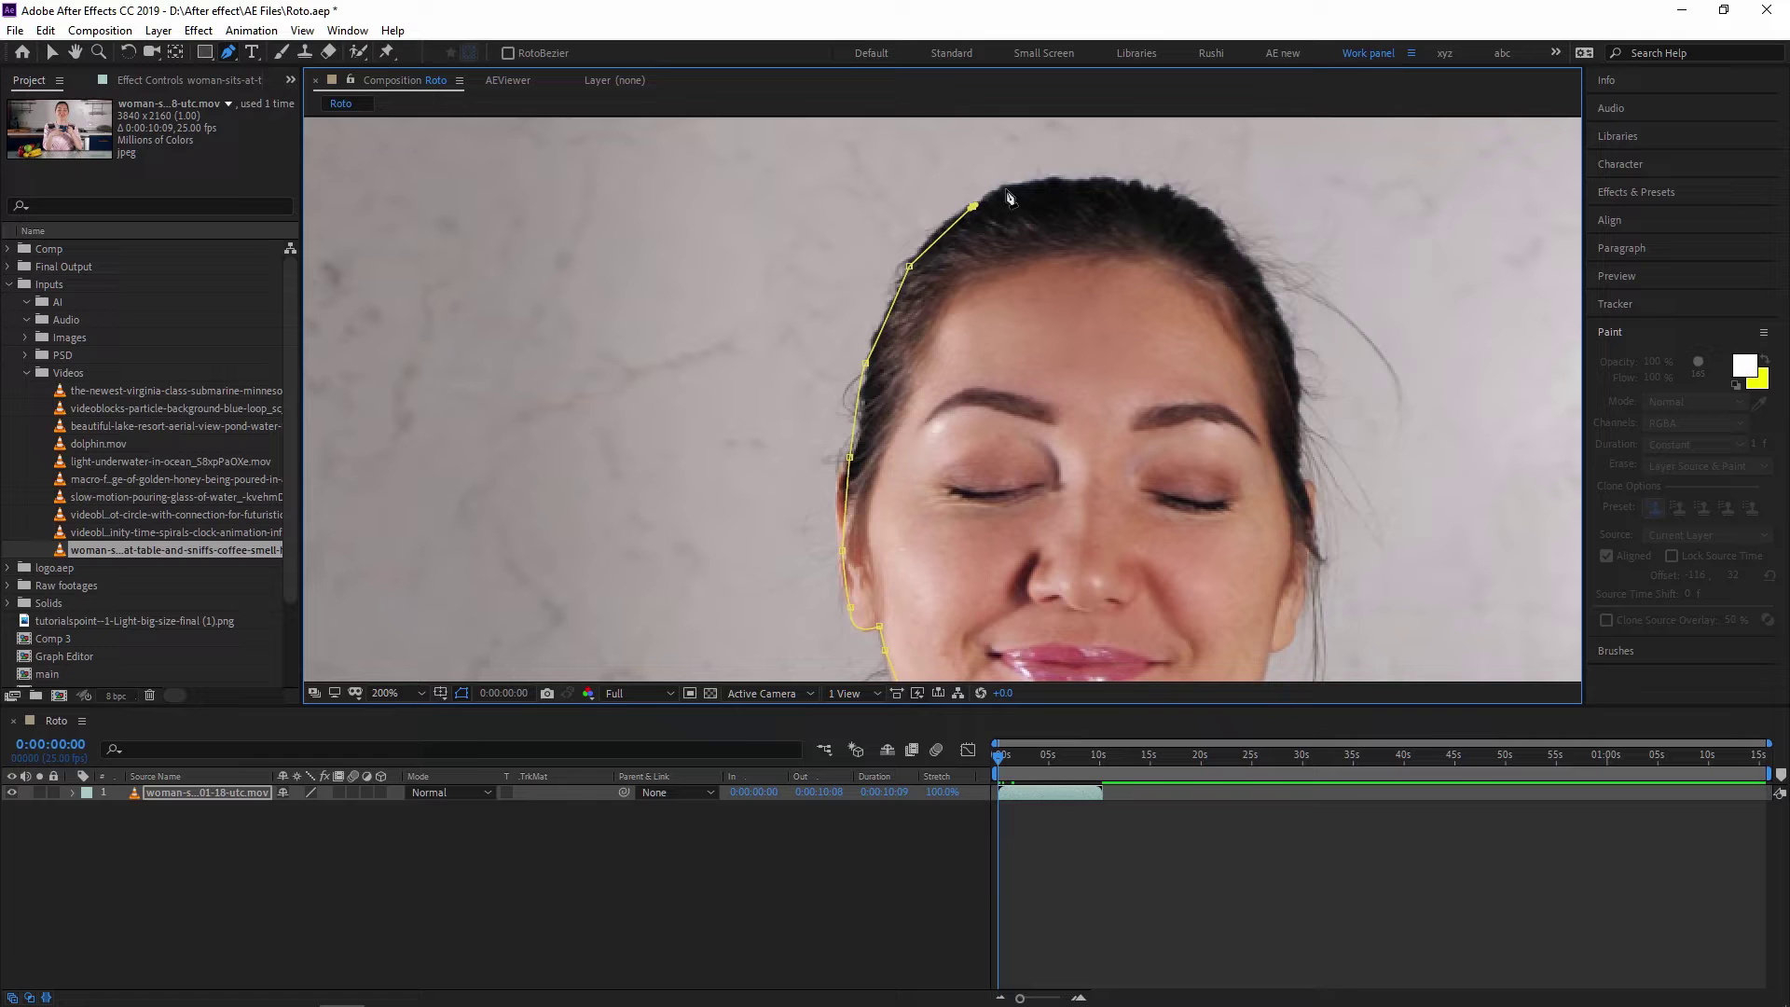
left_click(1058, 178)
left_click(1188, 208)
left_click(1252, 273)
Step: Carry the mask down the neck and across the right shoulder to the sleeve
left_click(1297, 613)
left_click_drag(1267, 671, 1086, 232)
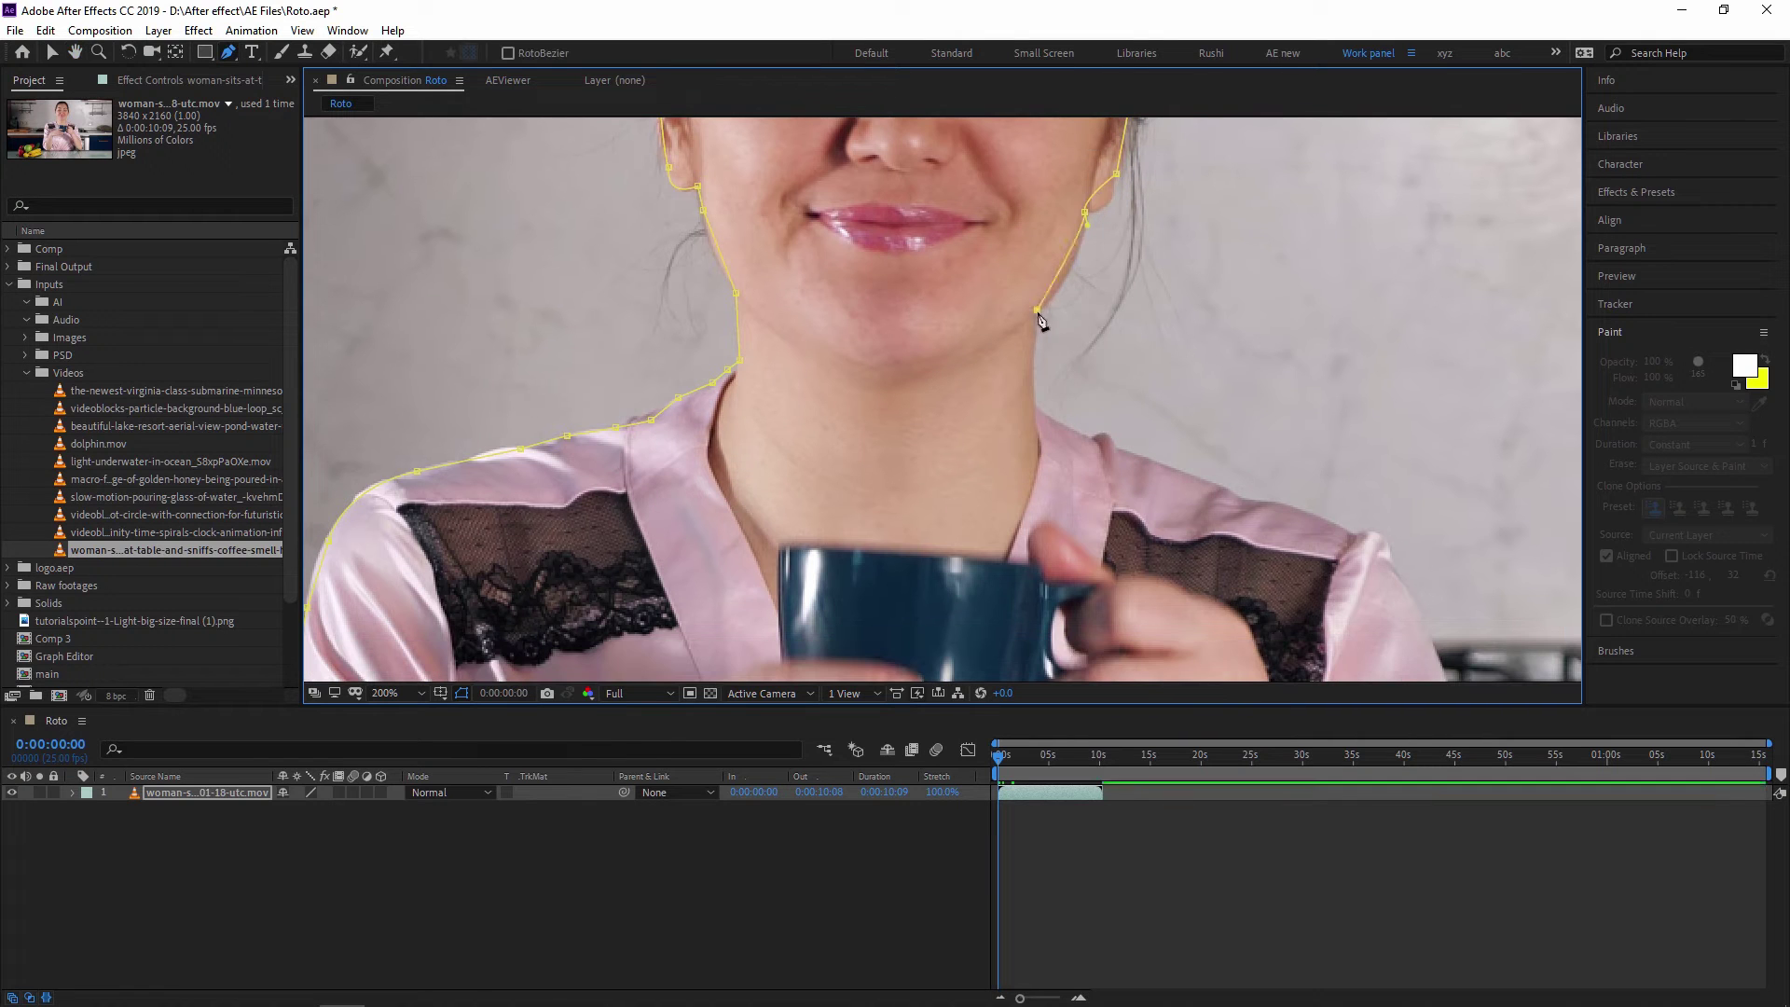
left_click(1036, 412)
left_click(1138, 459)
left_click_drag(1254, 512, 995, 292)
left_click(995, 282)
left_click(1089, 308)
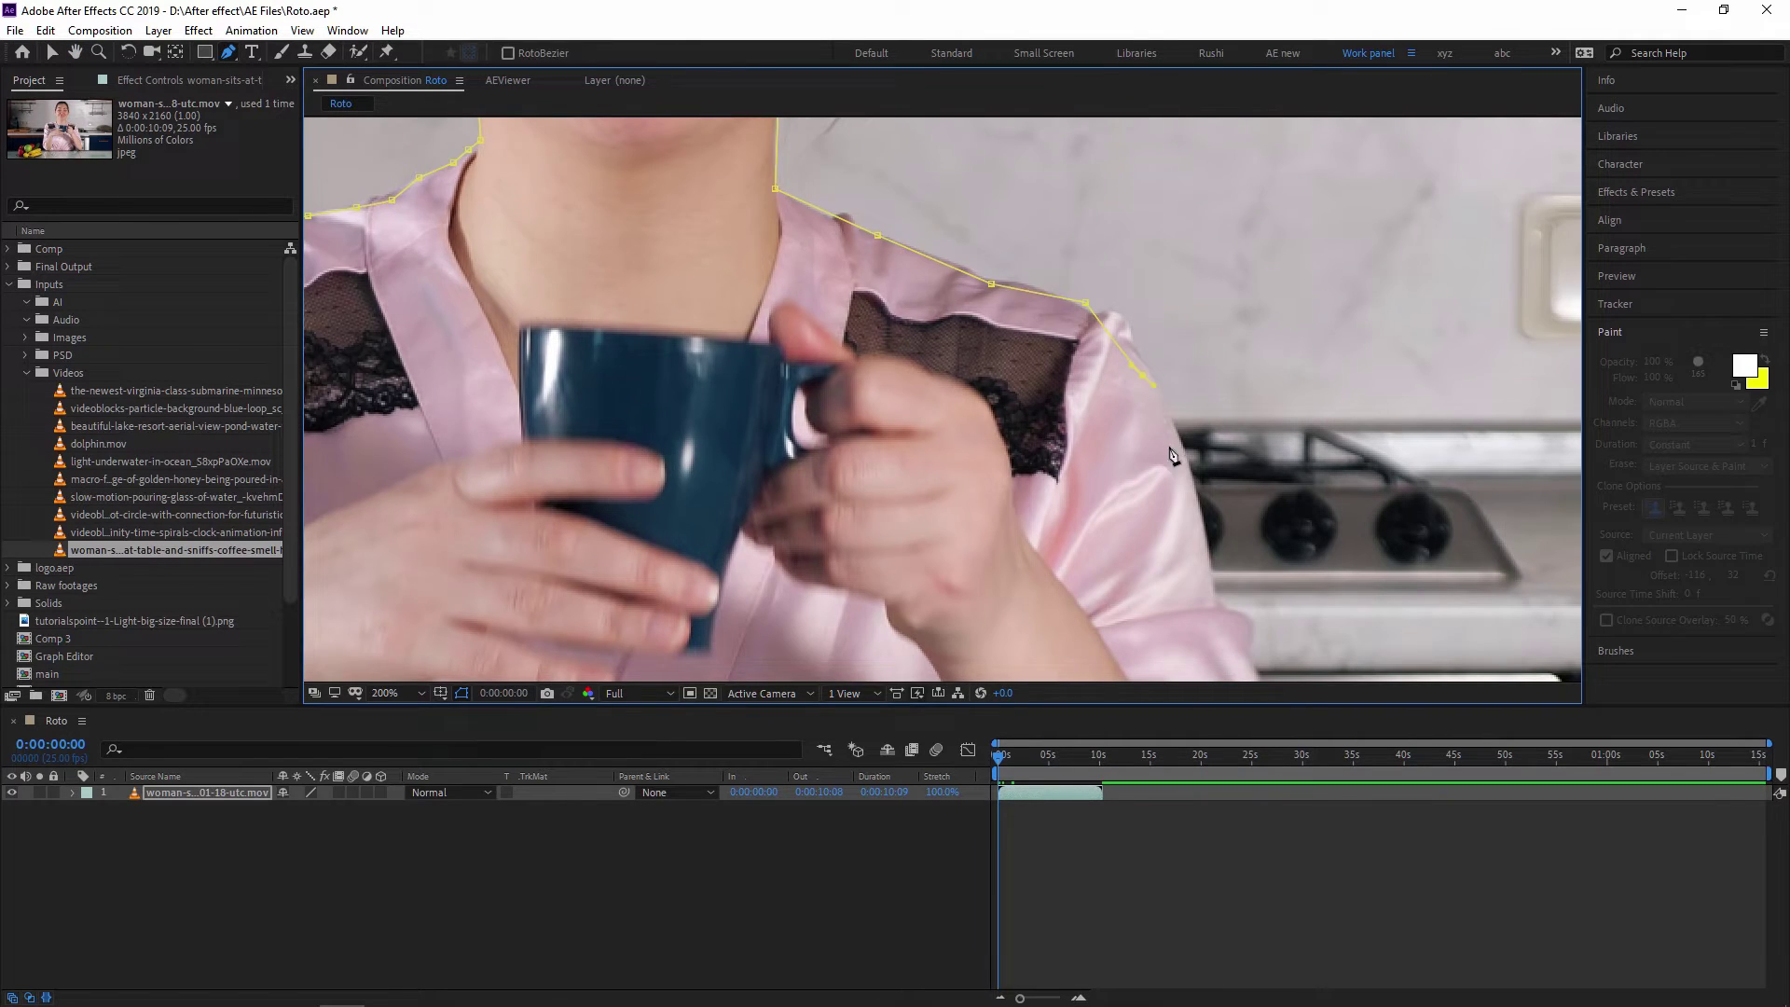
left_click(1168, 446)
Step: Trace the mask down the right sleeve, around the elbow to the table edge
left_click_drag(1211, 587, 1153, 339)
left_click(1179, 404)
left_click(1210, 494)
left_click_drag(1249, 601, 1240, 360)
left_click(1241, 368)
left_click(1277, 430)
left_click(1301, 481)
left_click(1278, 559)
left_click(1226, 652)
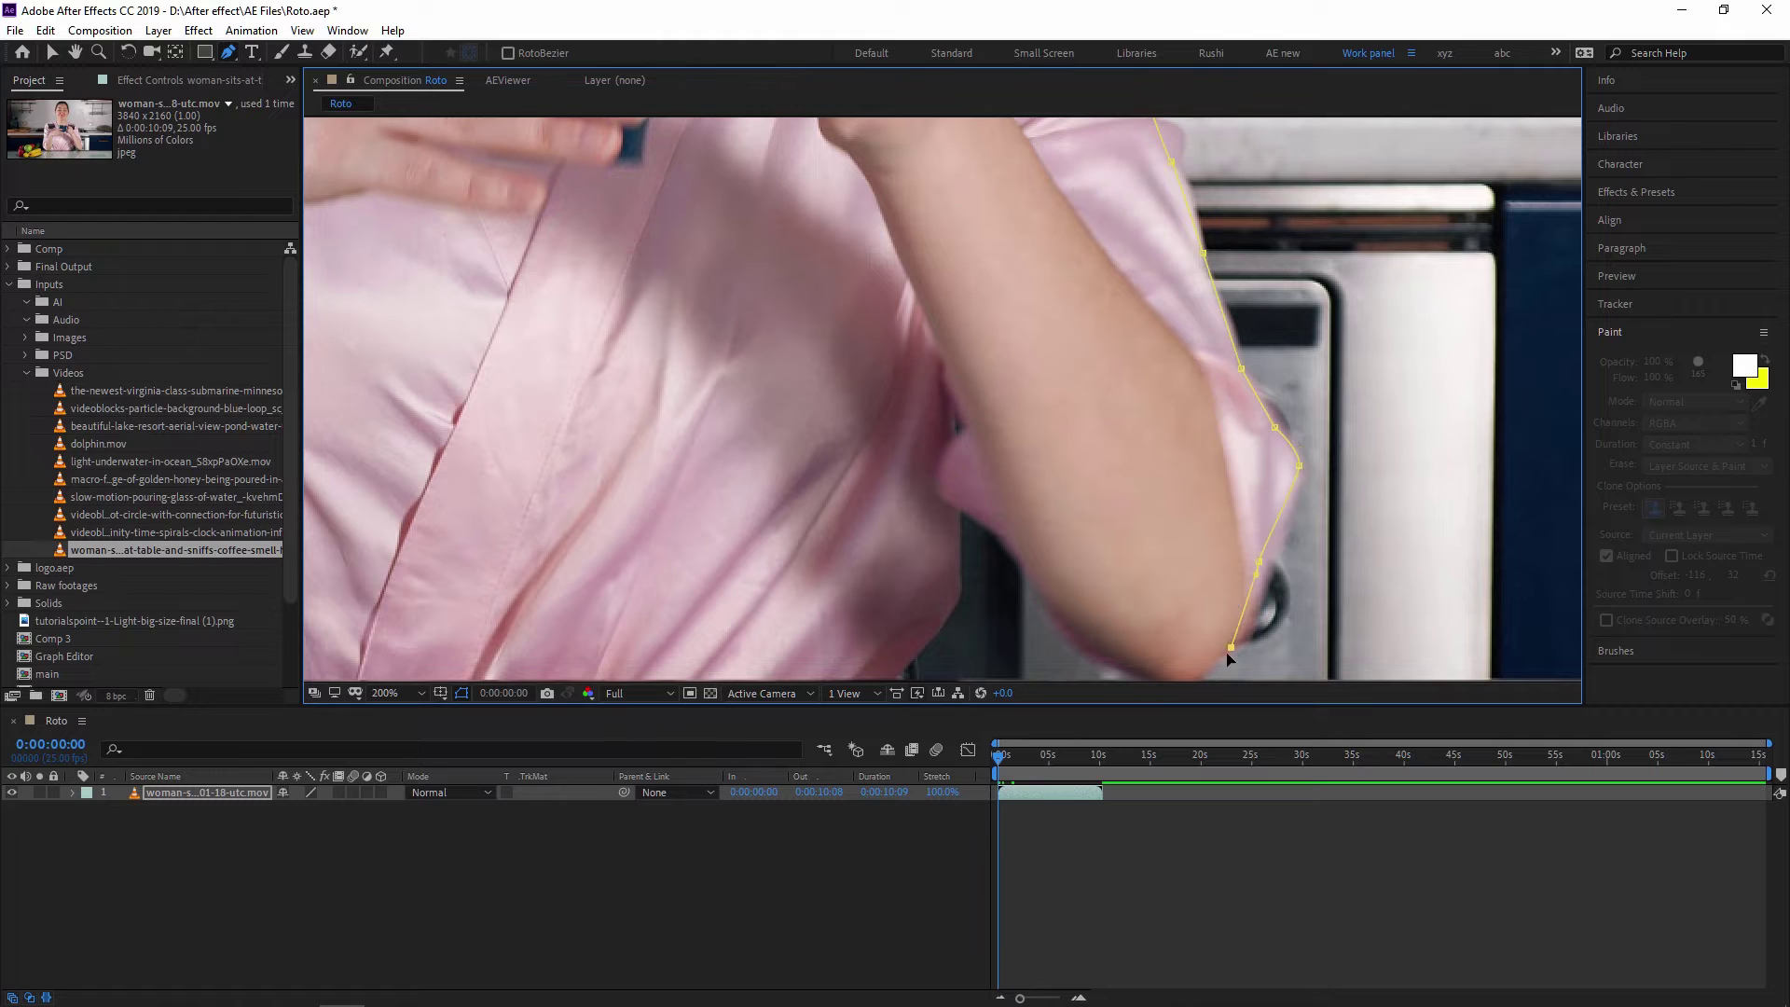
Step: Run the mask along the table edge and close it at the first point
left_click_drag(1225, 656, 1255, 396)
left_click(1146, 417)
left_click_drag(485, 503, 1342, 410)
left_click(988, 330)
left_click(927, 313)
left_click(874, 281)
scroll(876, 282, "down", 2)
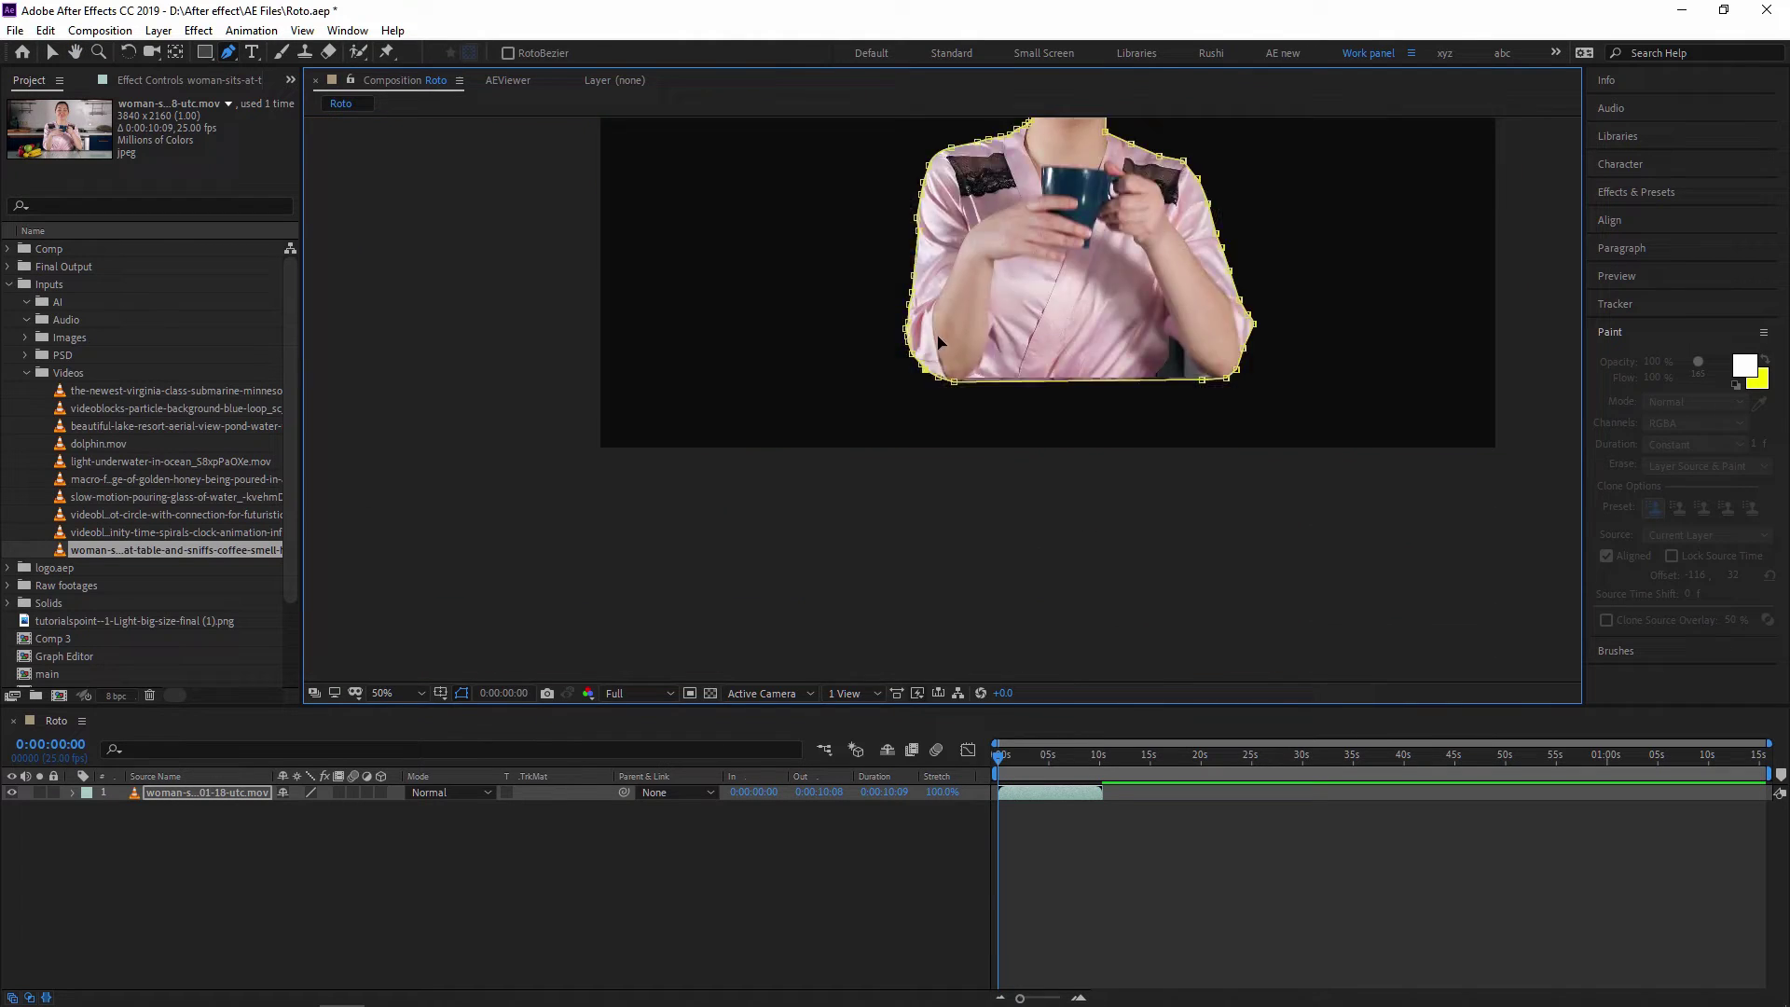
scroll(876, 401, "up", 1)
left_click_drag(1114, 172, 1067, 324)
Step: Play back the masked footage and stop to inspect the mask
scroll(1069, 326, "down", 1)
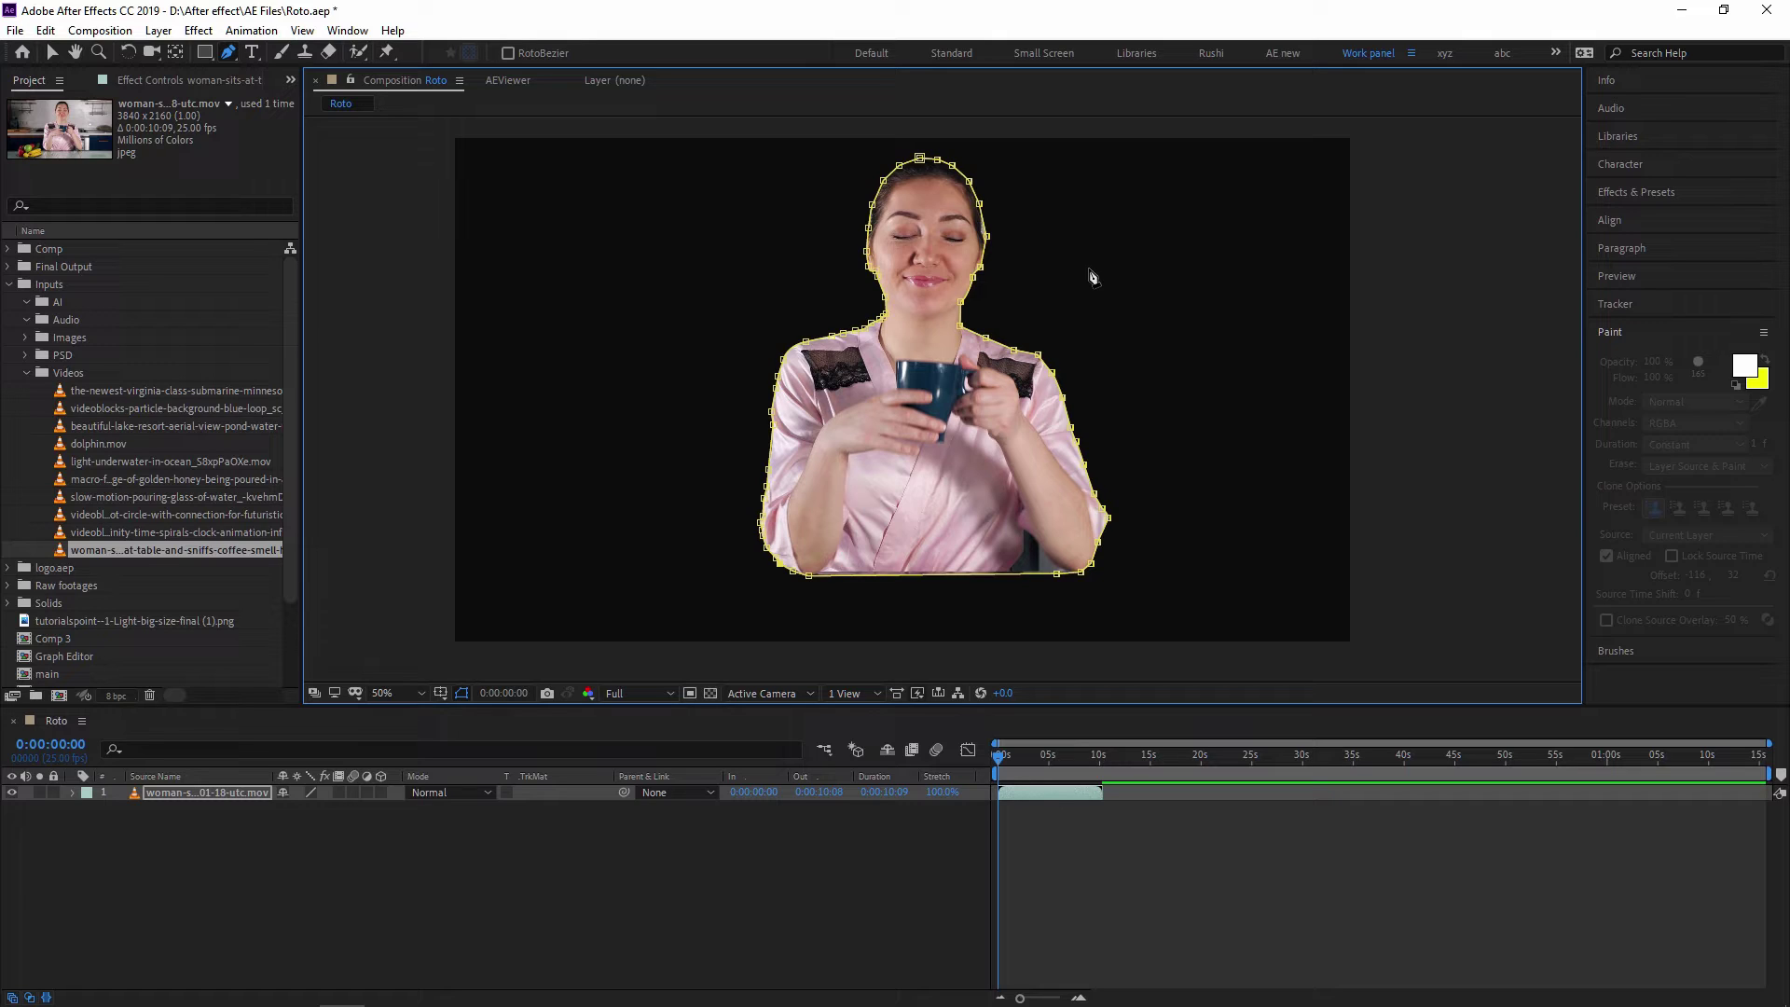
left_click(1005, 759)
key("space")
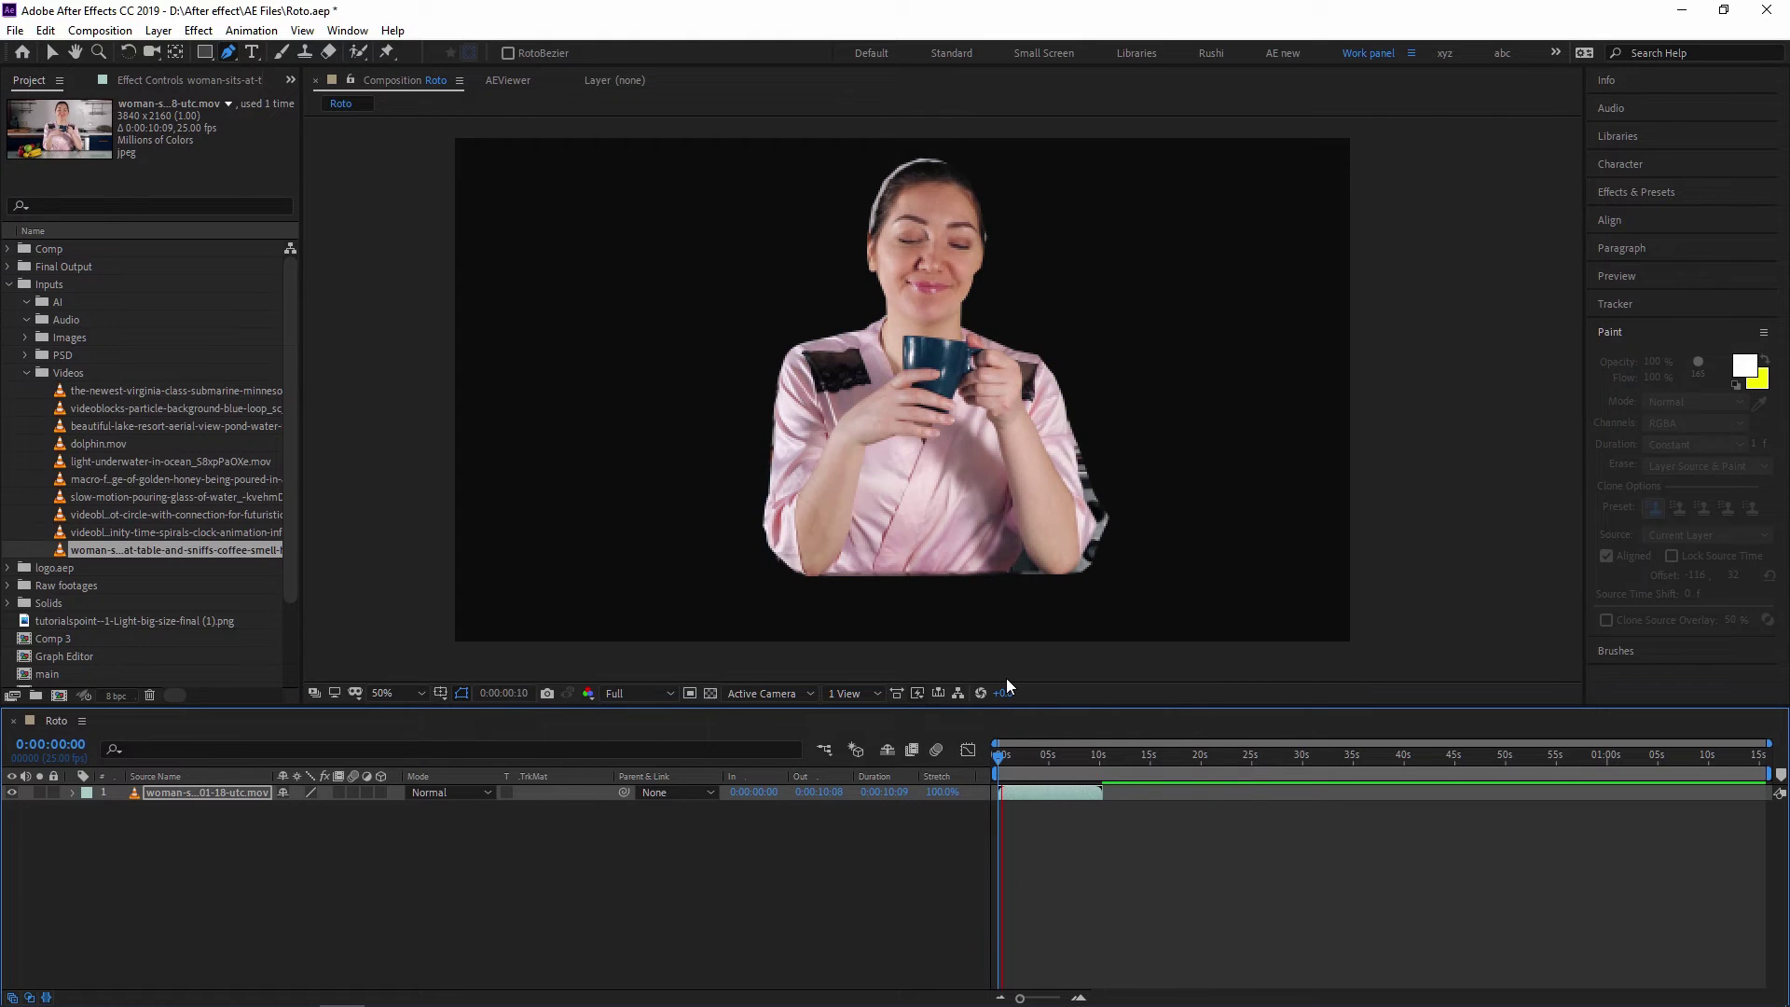
key("space")
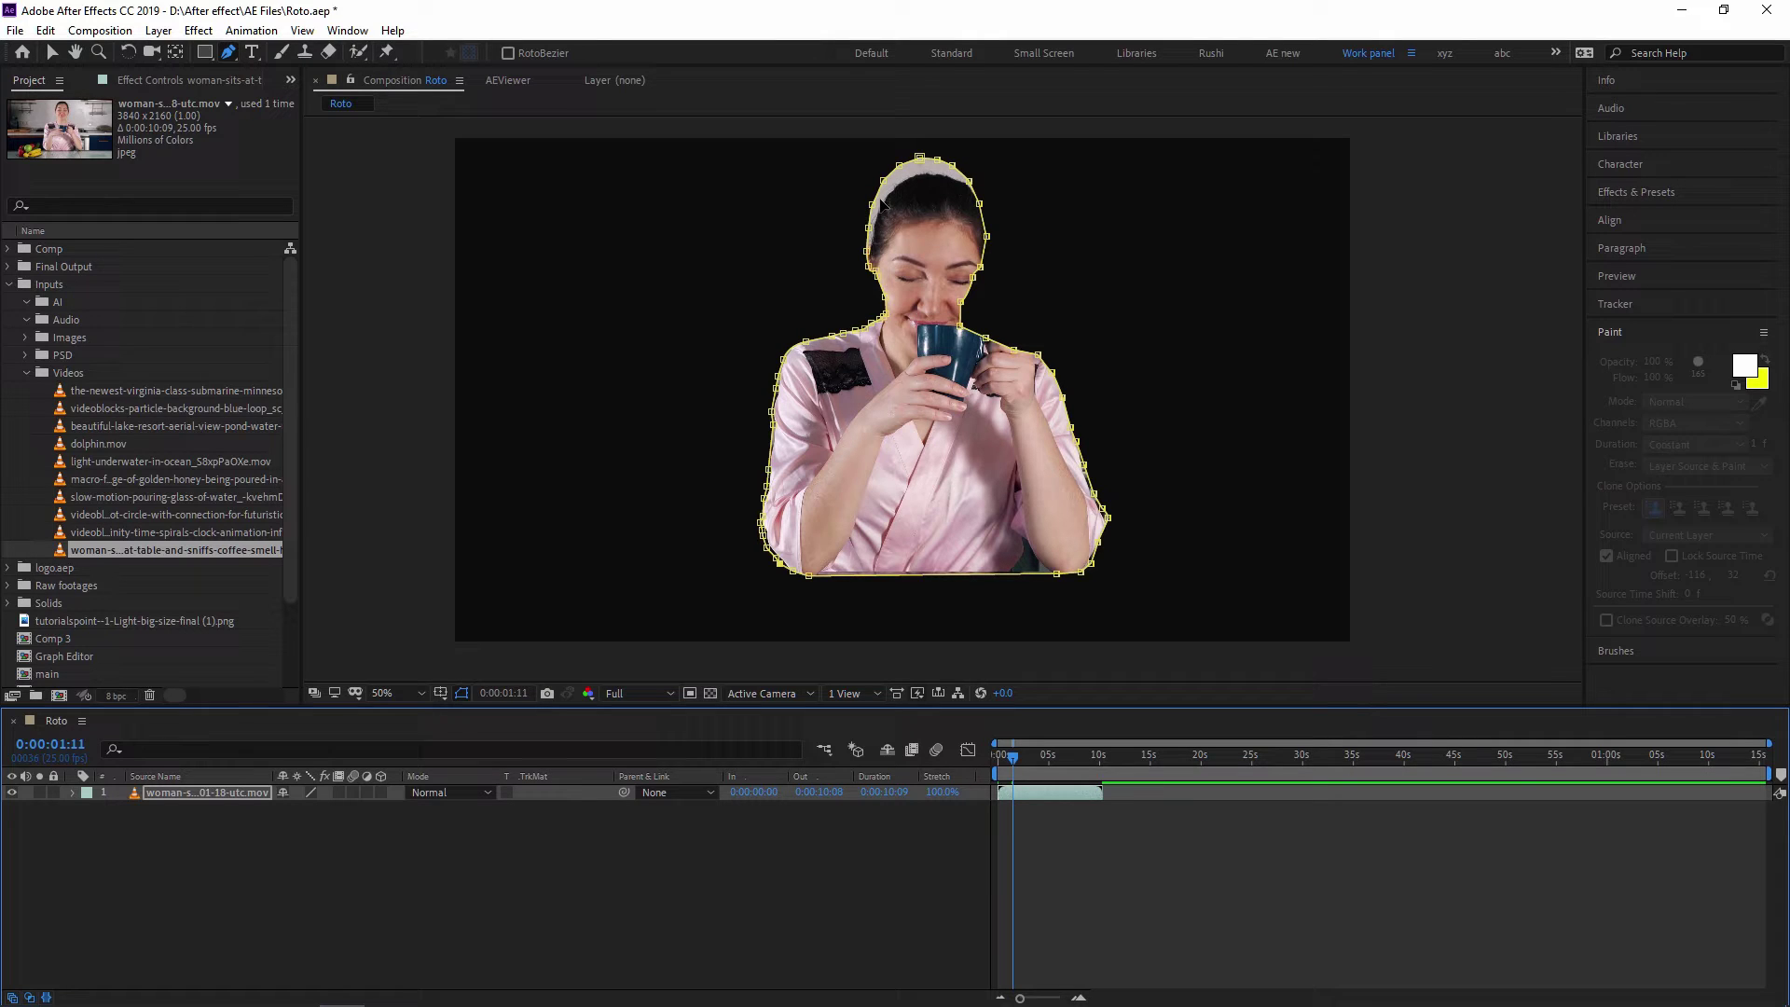
Step: Reveal Mask 1 on the woman's layer with U and delete it
left_click(181, 796)
key("u")
key("u")
left_click(119, 812)
key("Delete")
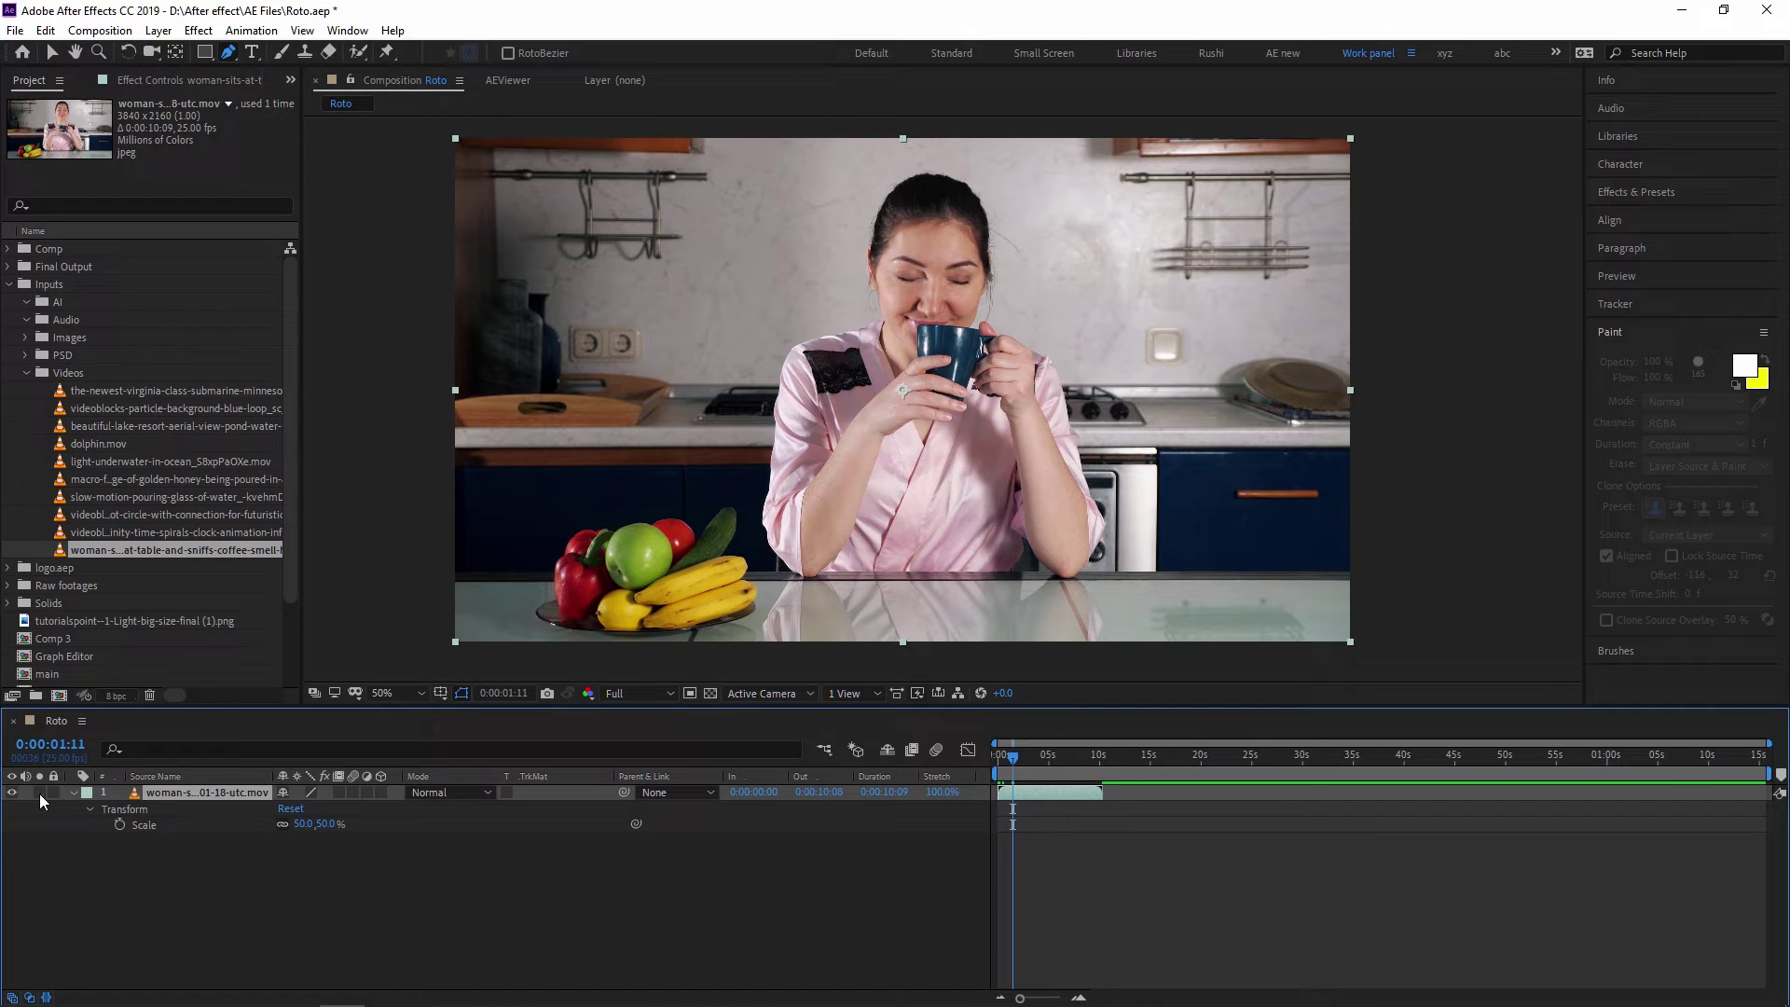
Step: Collapse the layer properties and open the woman's clip in the Layer panel, reframing the footage
left_click(73, 793)
double_click(1065, 794)
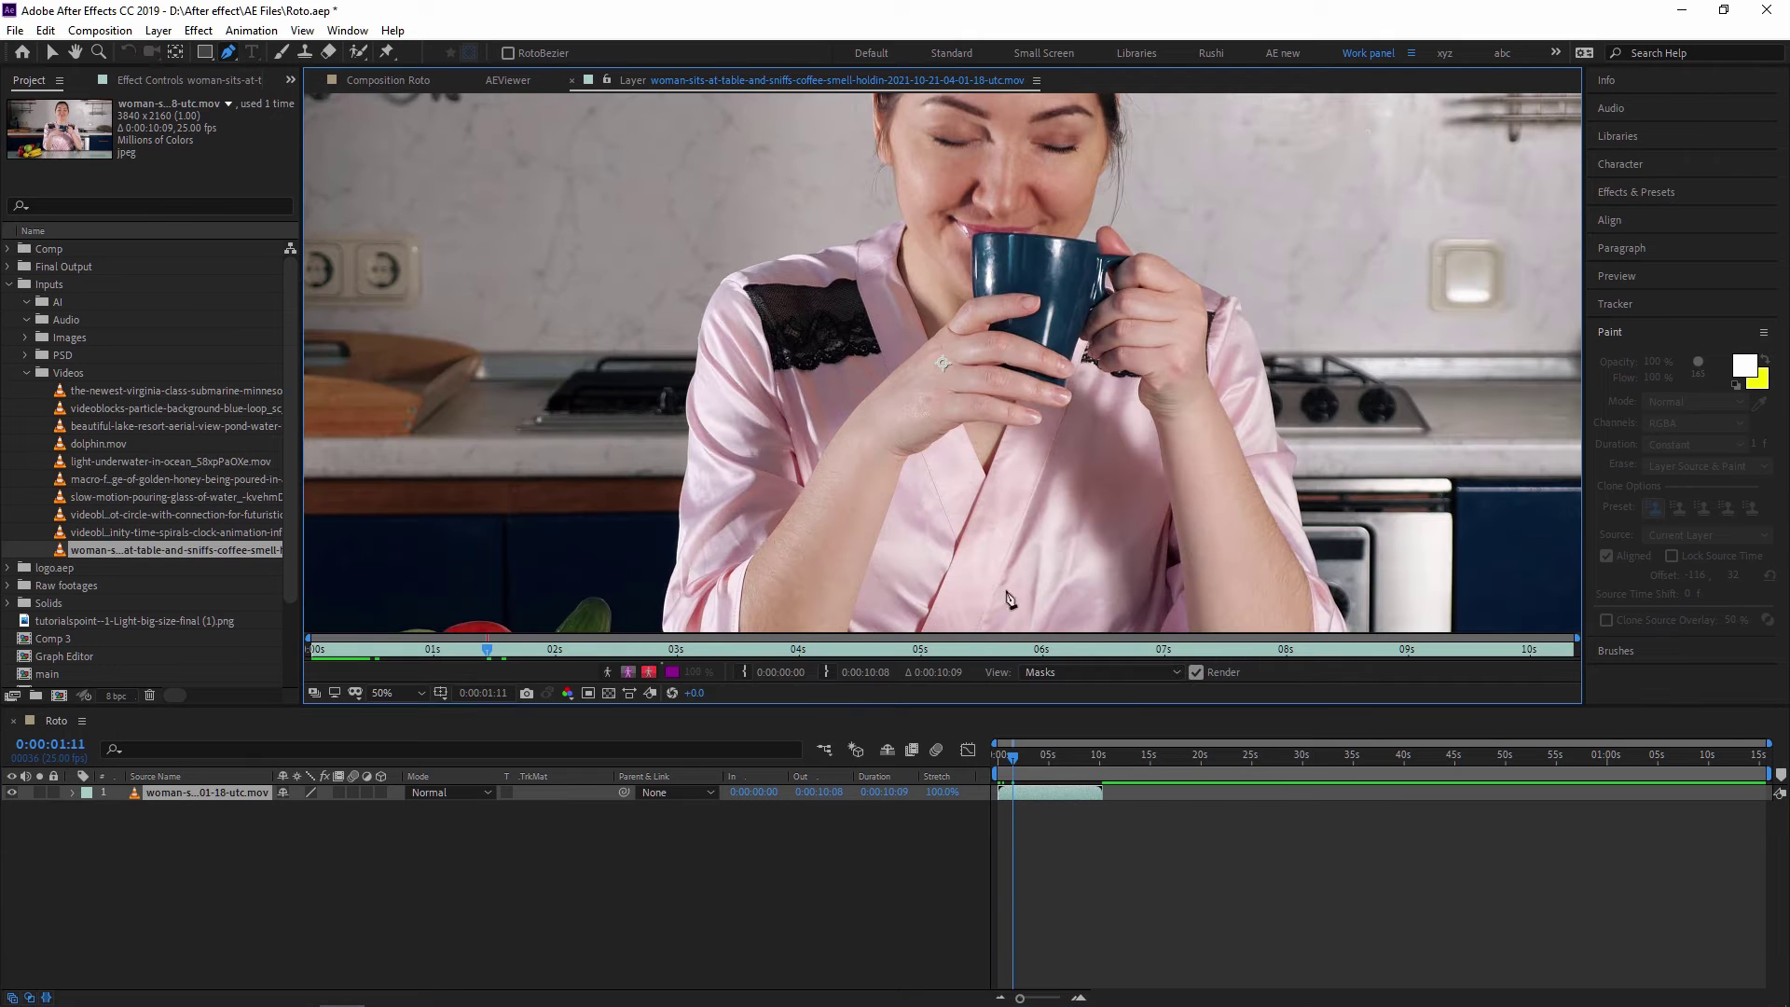
scroll(941, 485, "down", 2)
left_click_drag(893, 221, 849, 245)
left_click_drag(864, 369, 881, 348)
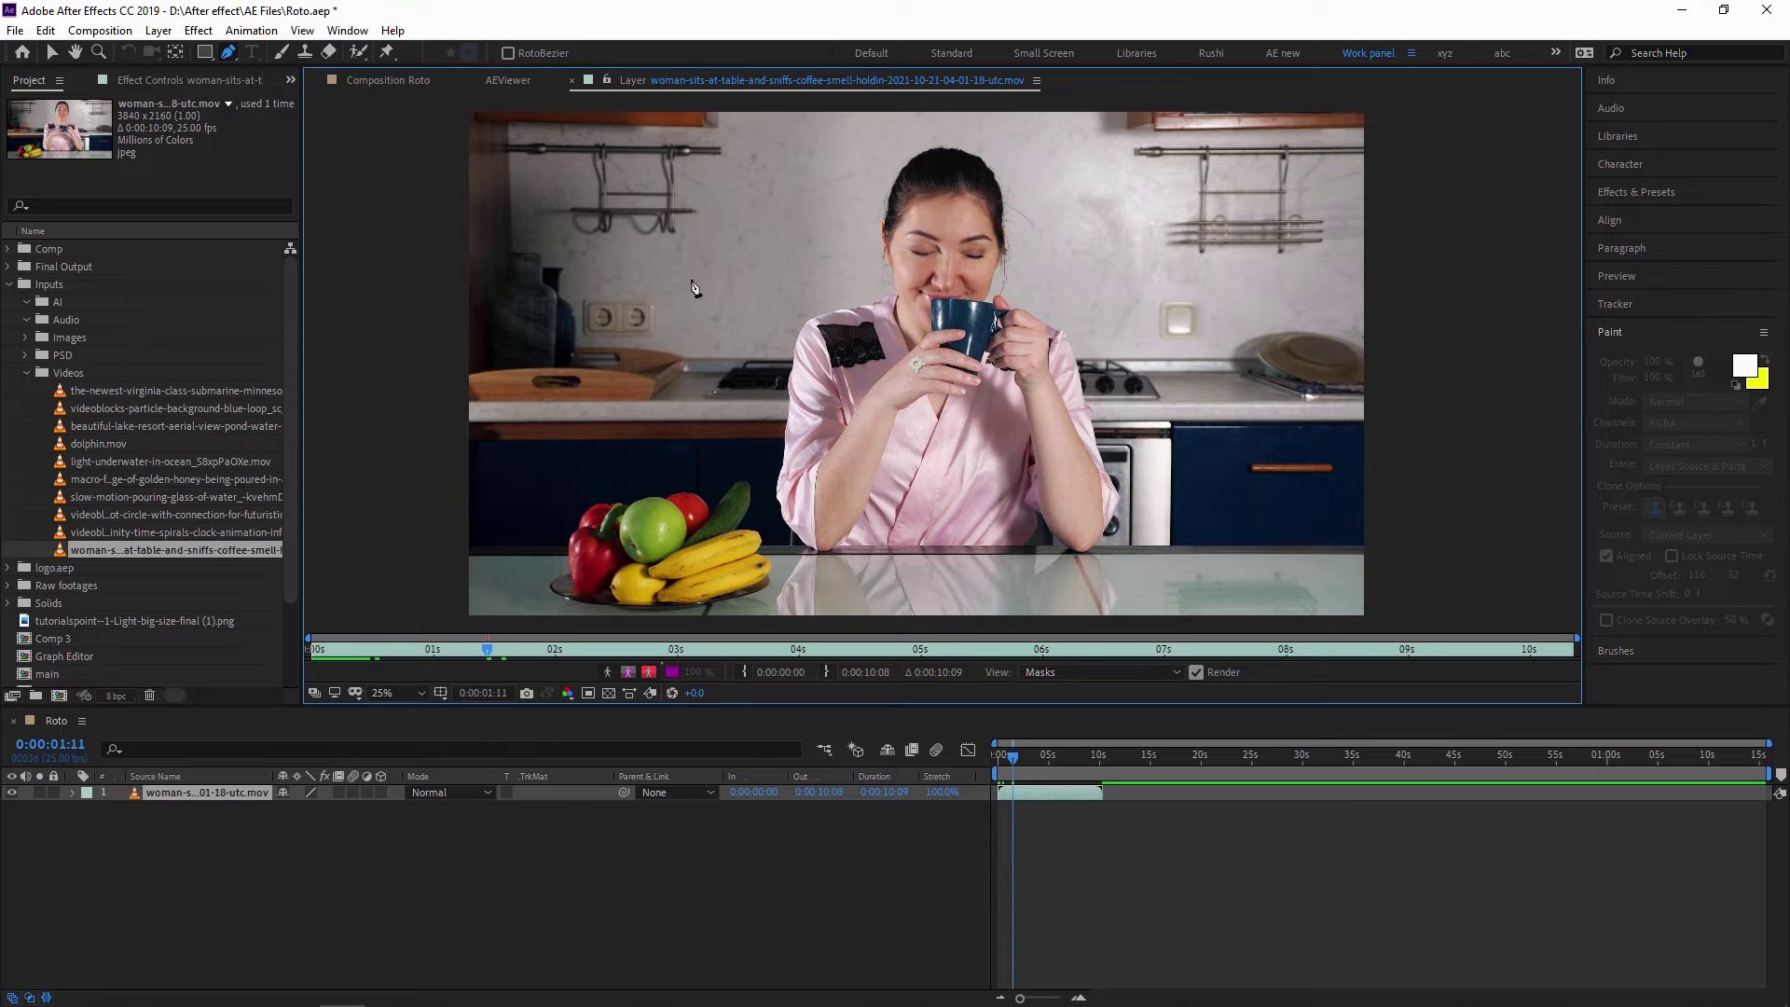
Step: With an enlarged Roto Brush, paint a foreground stroke down the woman from forehead to shoulder
left_click(359, 53)
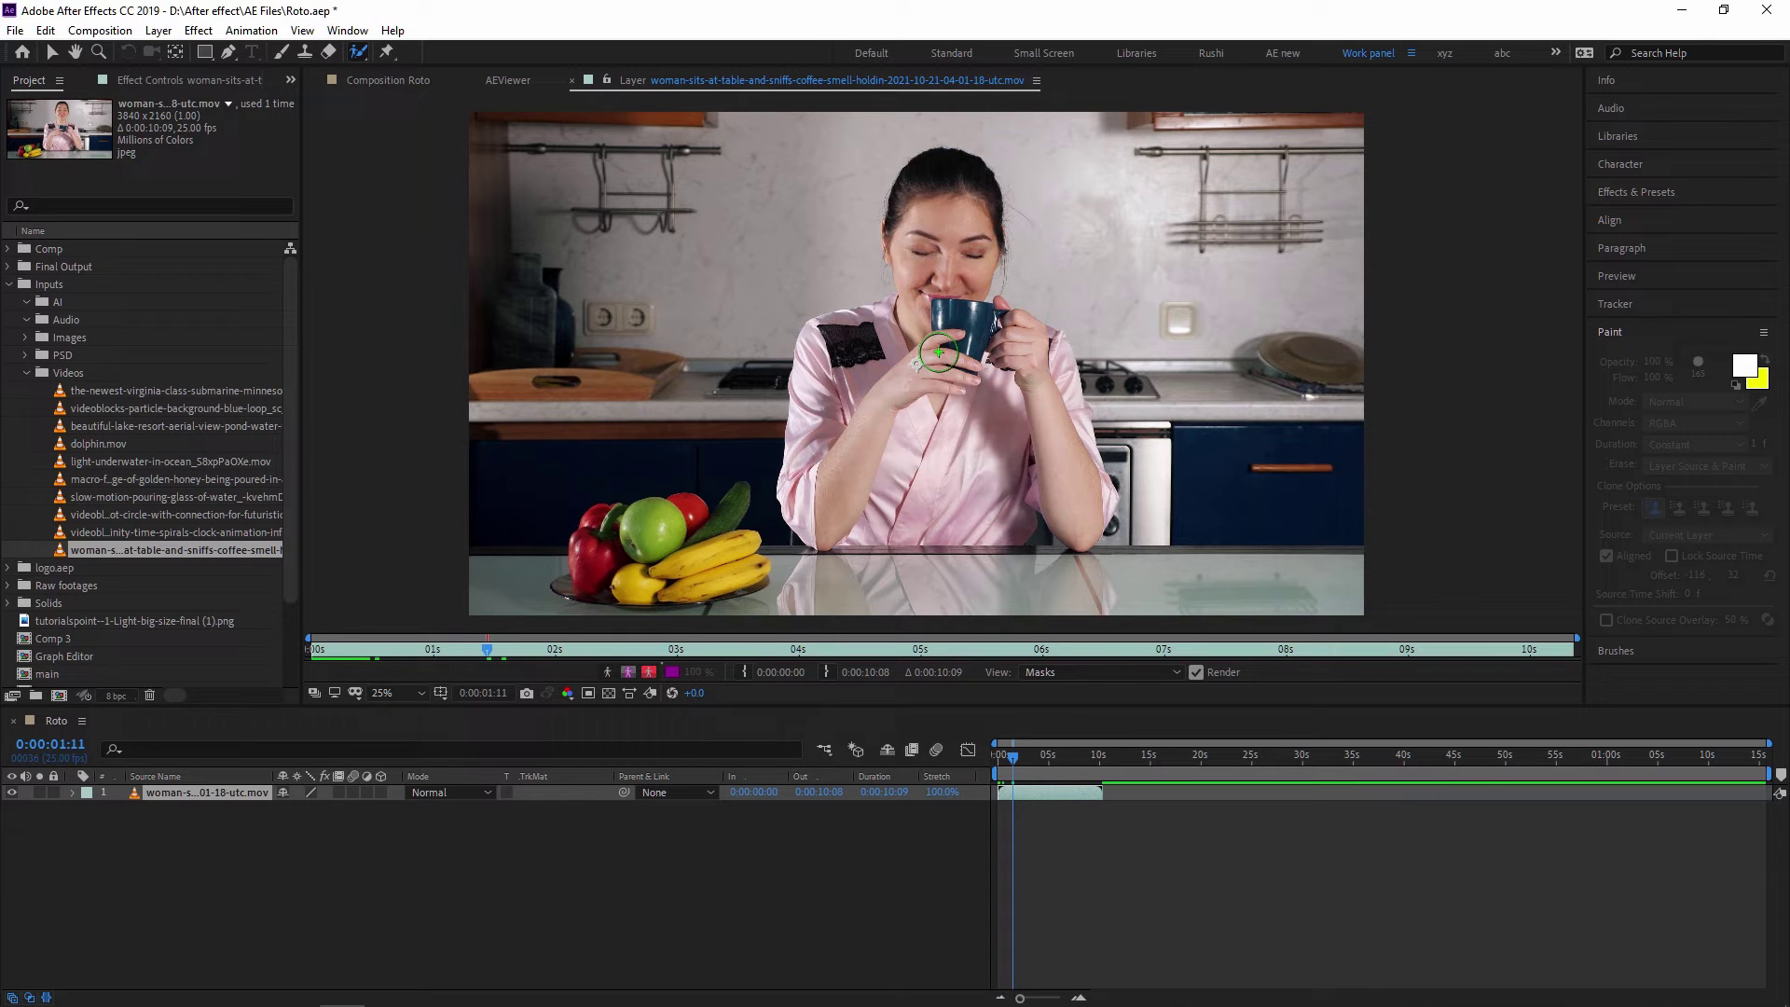
mouse_move(938, 352)
left_mouse_down()
mouse_move(929, 412)
mouse_move(950, 326)
mouse_move(950, 395)
left_mouse_up()
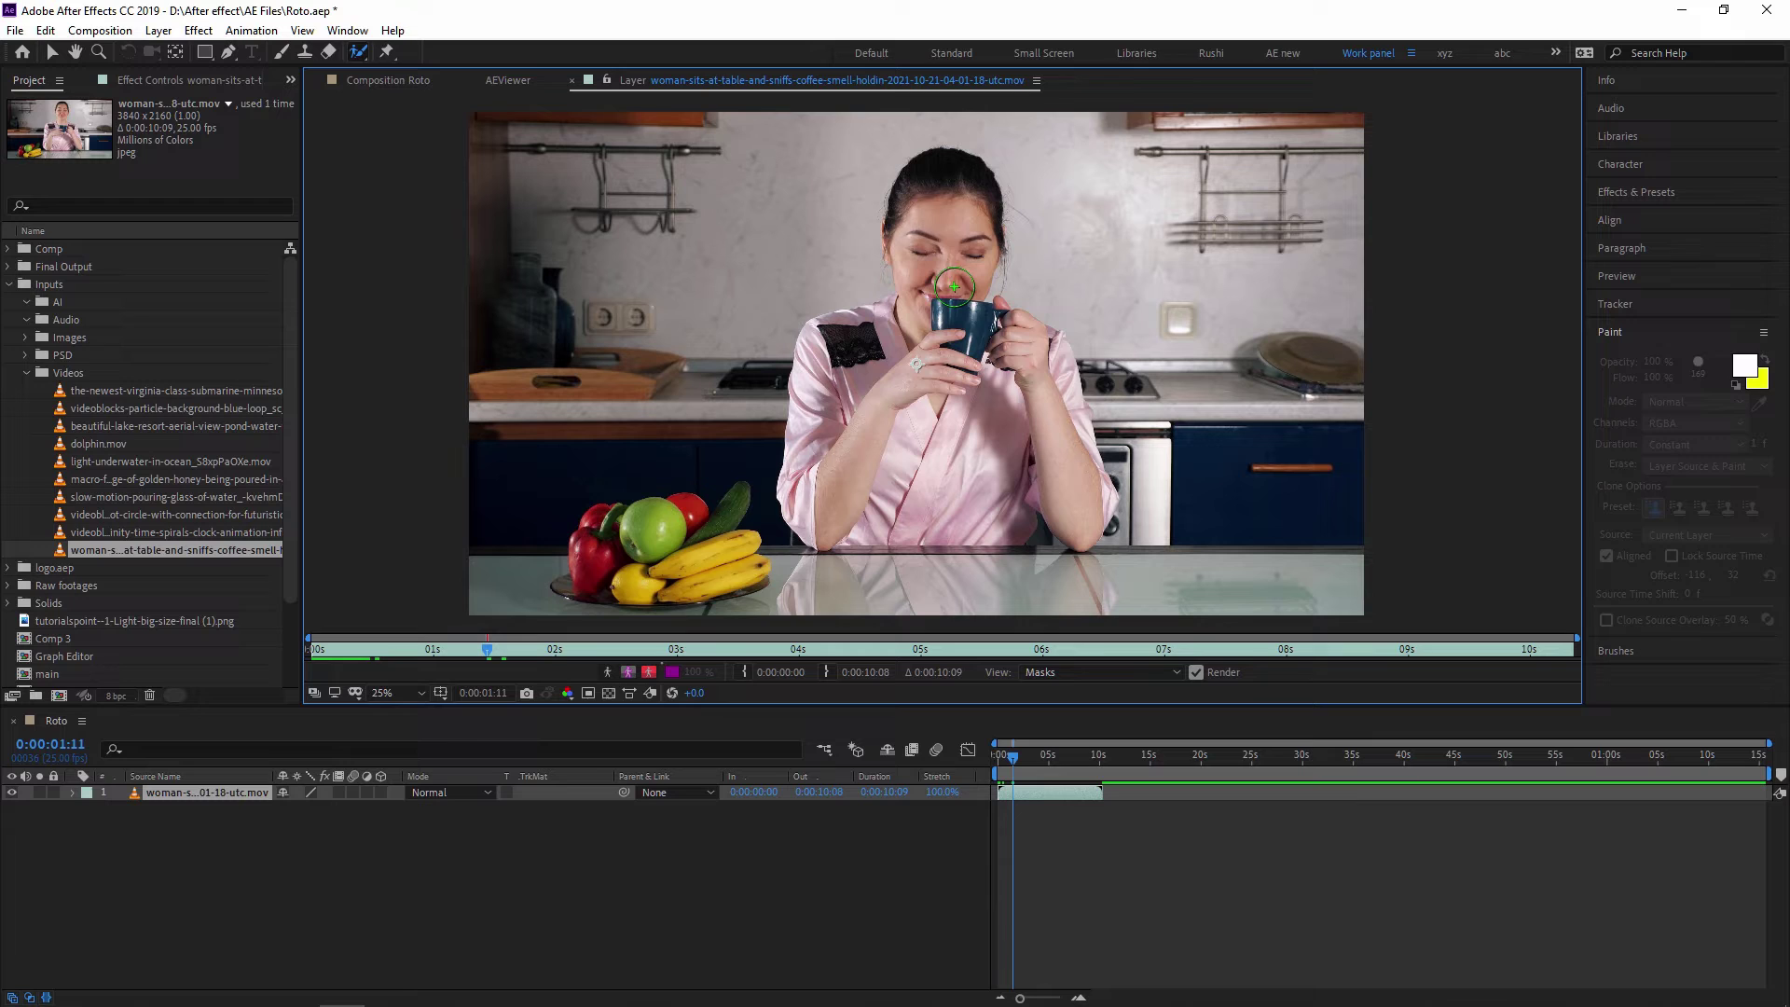
mouse_move(943, 177)
left_mouse_down()
mouse_move(908, 334)
mouse_move(872, 350)
mouse_move(849, 394)
mouse_move(844, 479)
mouse_move(887, 498)
mouse_move(1031, 499)
mouse_move(1059, 452)
mouse_move(1055, 403)
mouse_move(964, 297)
mouse_move(945, 169)
left_mouse_up()
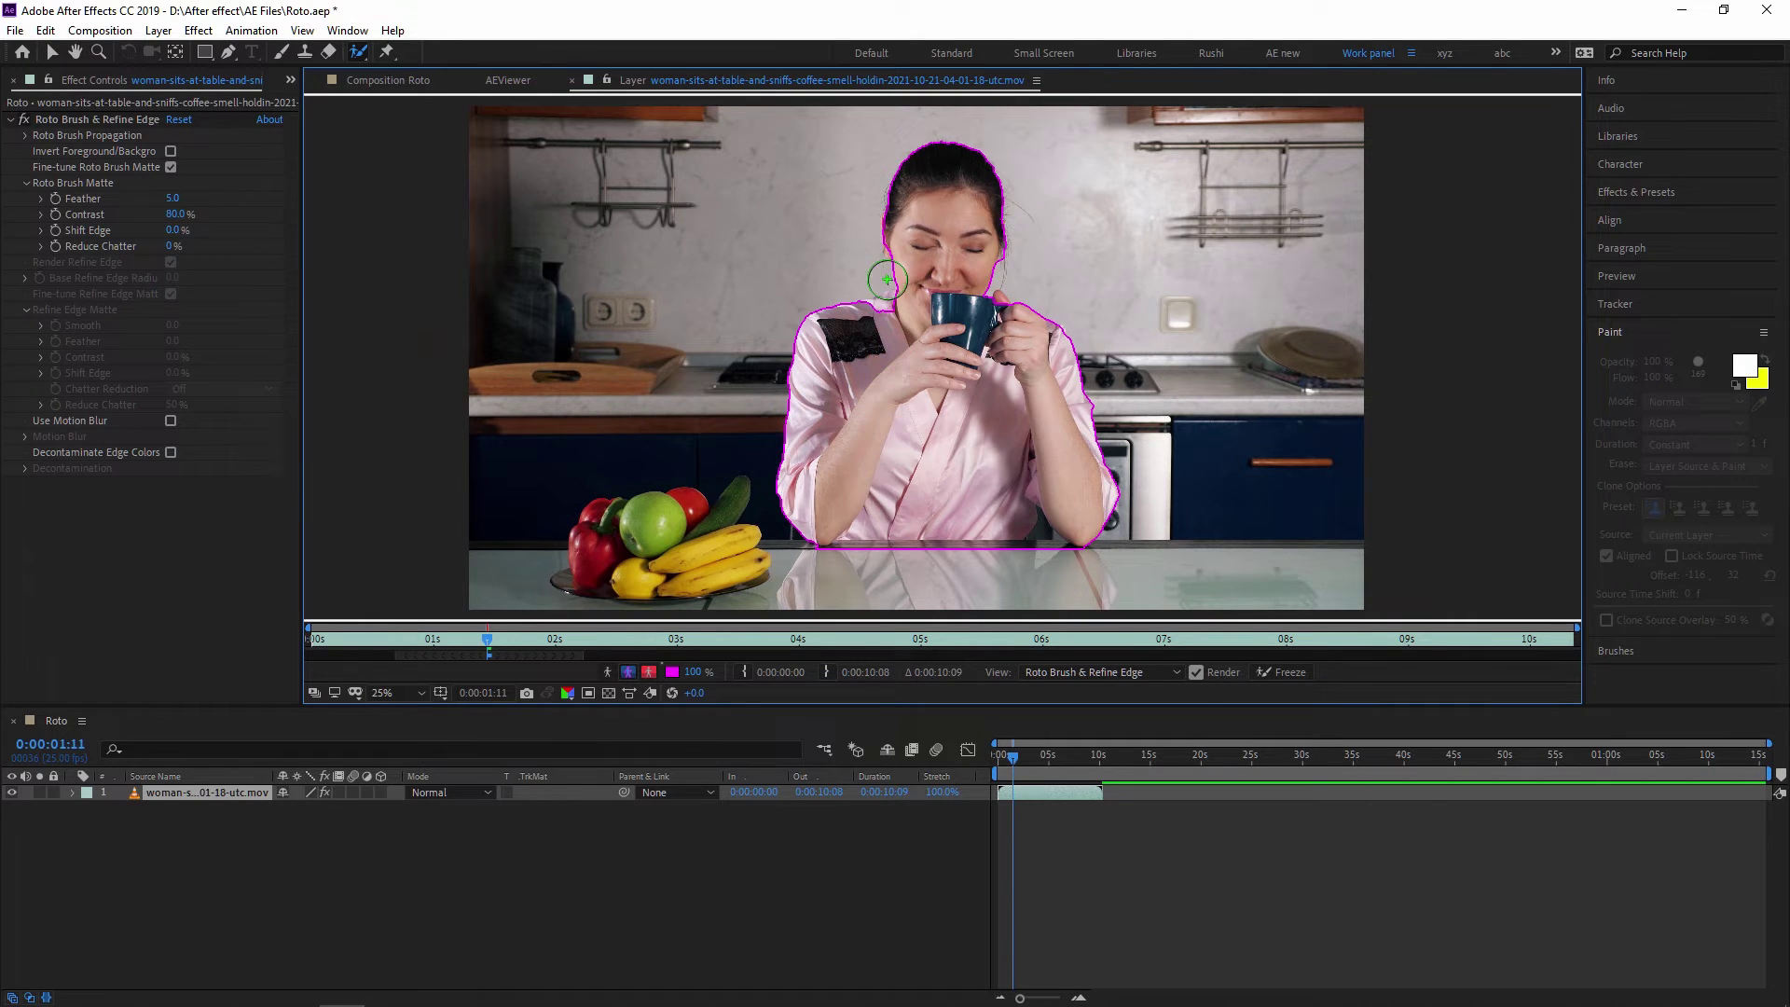
Step: Zoom to the shoulder, remove the collar area and add the shoulder up toward the cheek
scroll(888, 280, "up", 4)
left_click_drag(914, 303, 1146, 549)
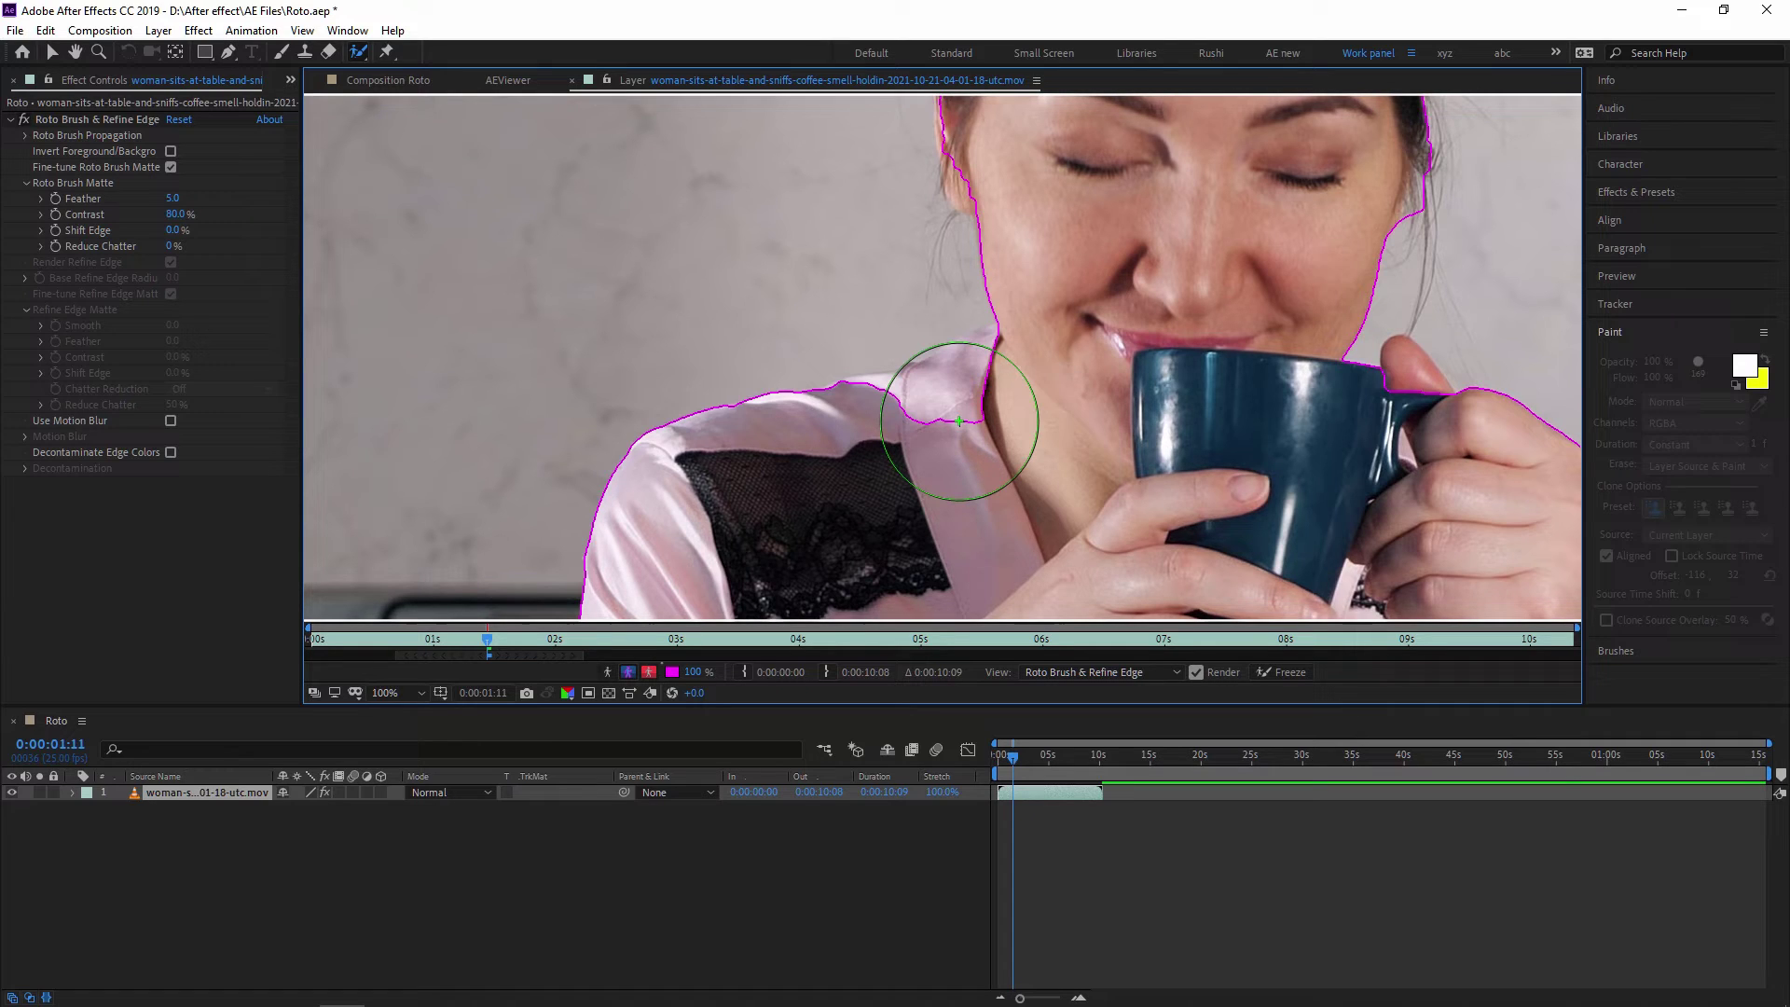
key("alt")
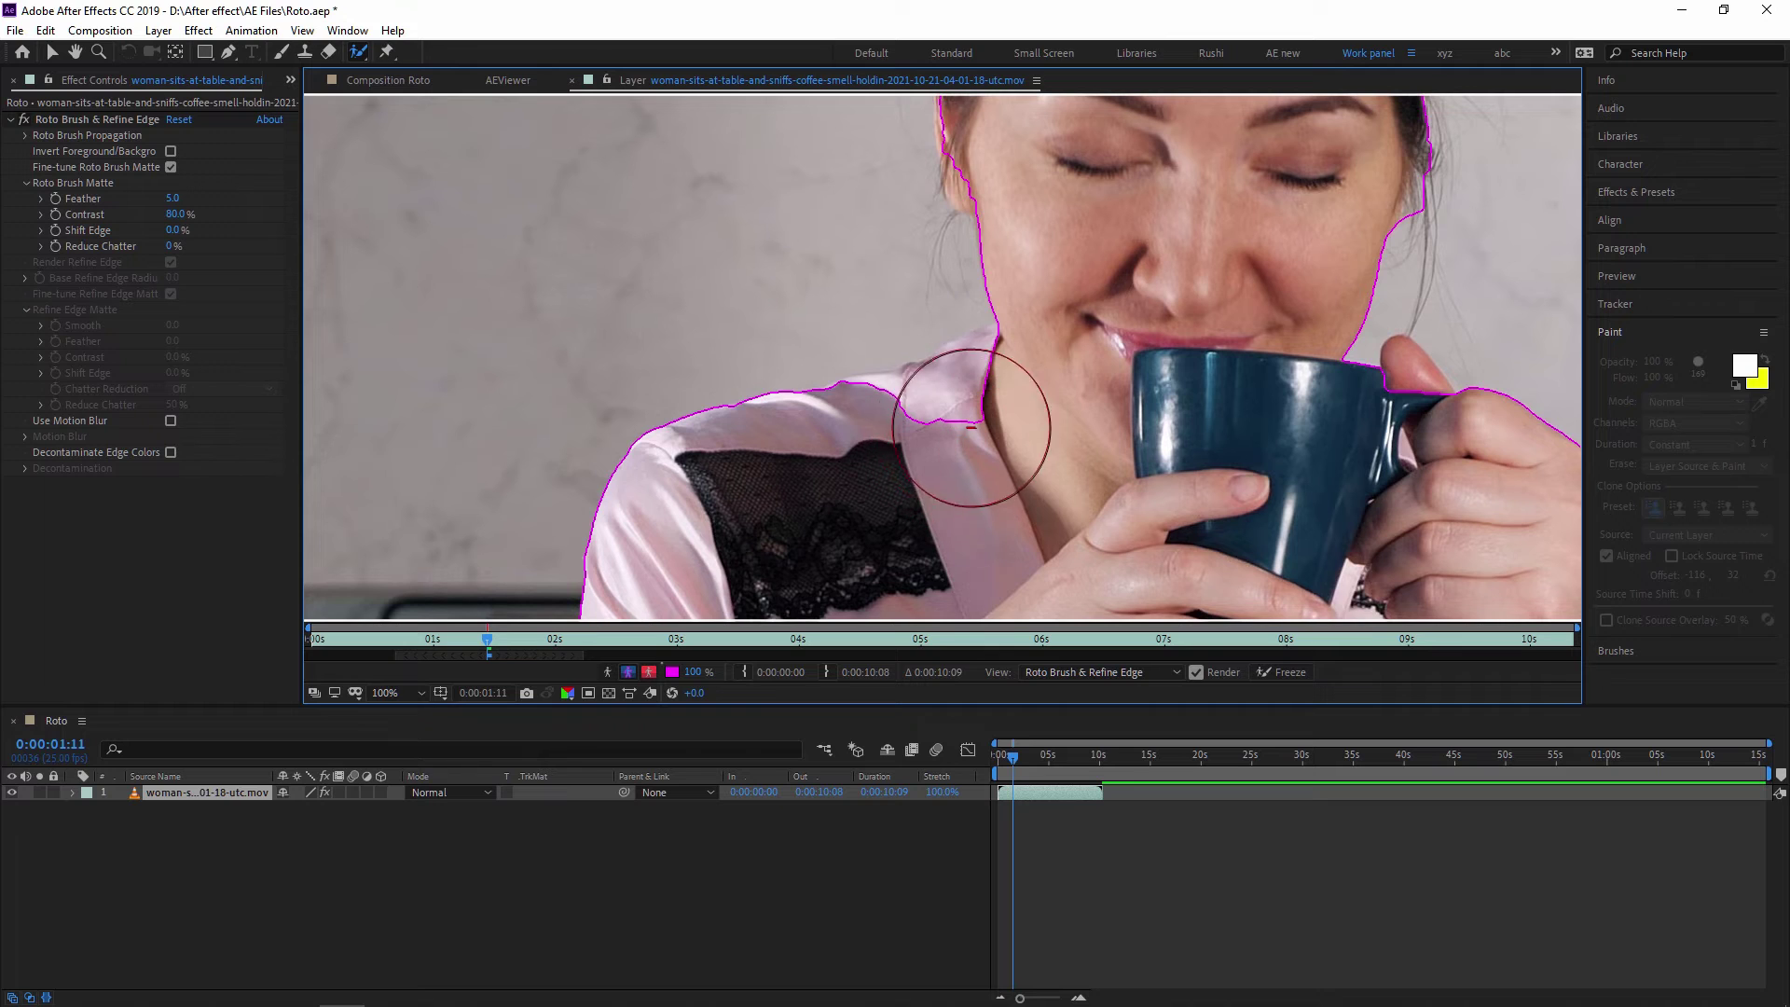
mouse_move(971, 428)
left_mouse_down()
mouse_move(967, 411)
mouse_move(977, 438)
mouse_move(936, 451)
mouse_move(1027, 408)
left_mouse_up()
left_click(911, 459)
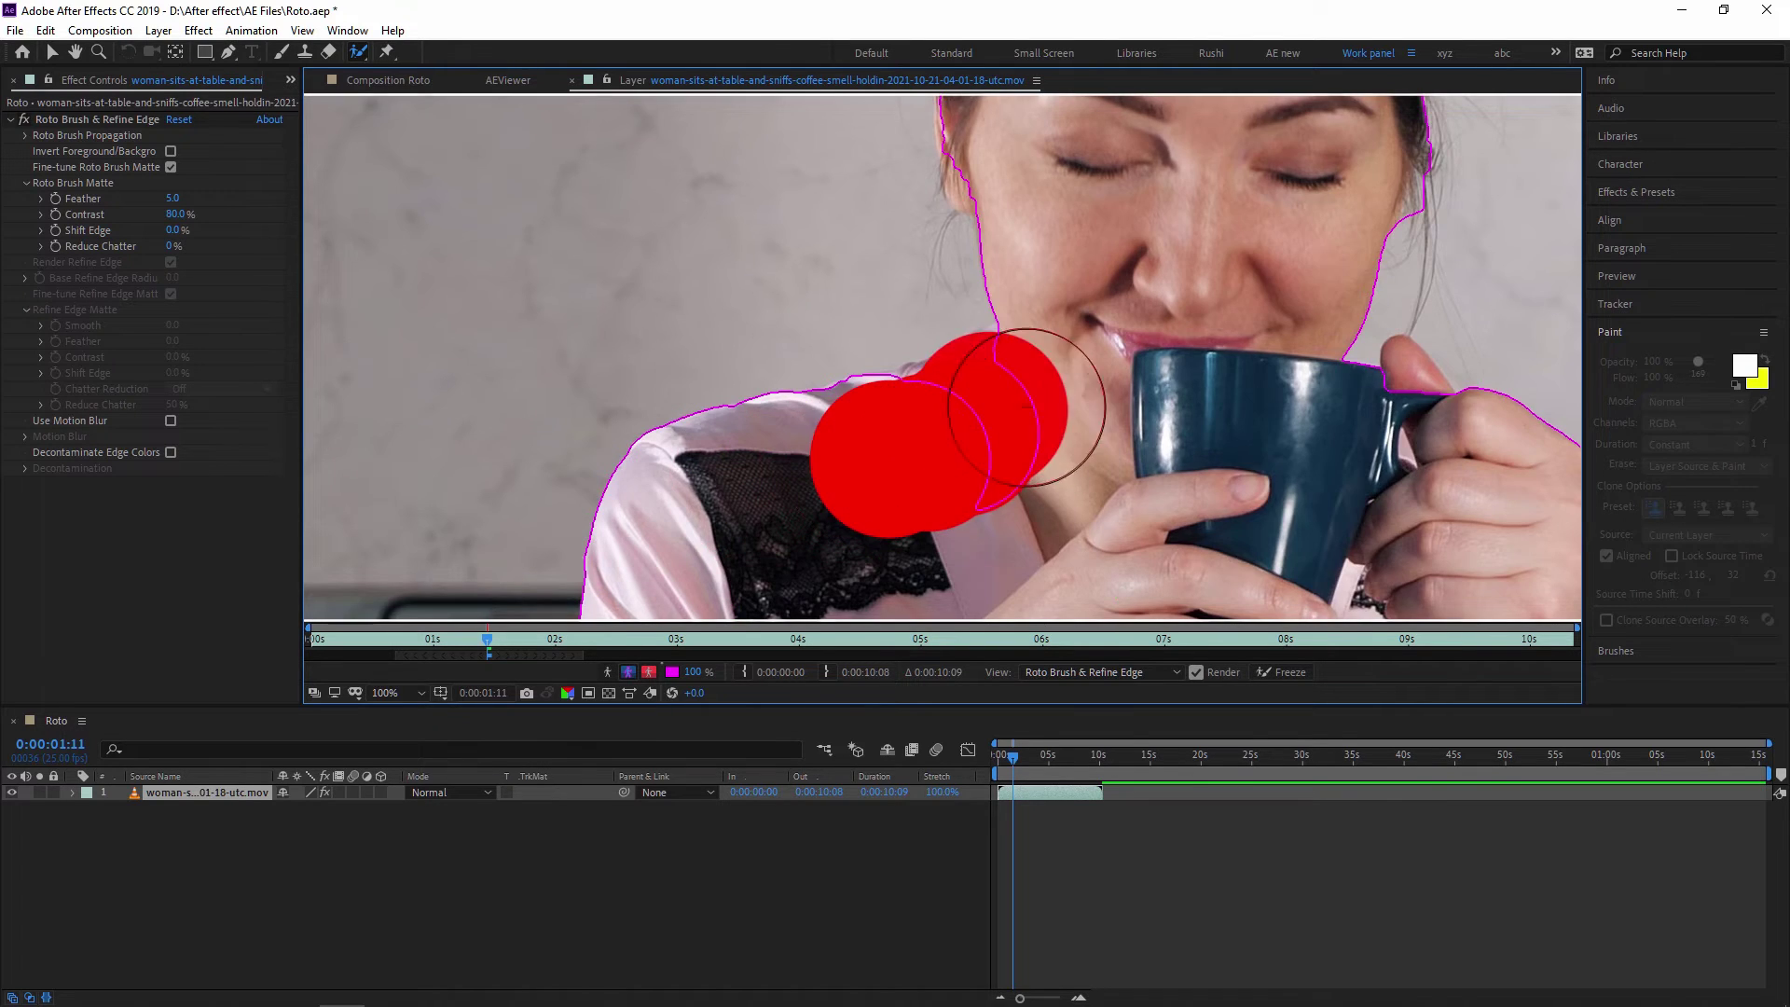
mouse_move(652, 560)
left_mouse_down()
mouse_move(830, 459)
mouse_move(1006, 429)
left_mouse_up()
left_click_drag(735, 428, 667, 304)
left_click_drag(817, 376, 988, 397)
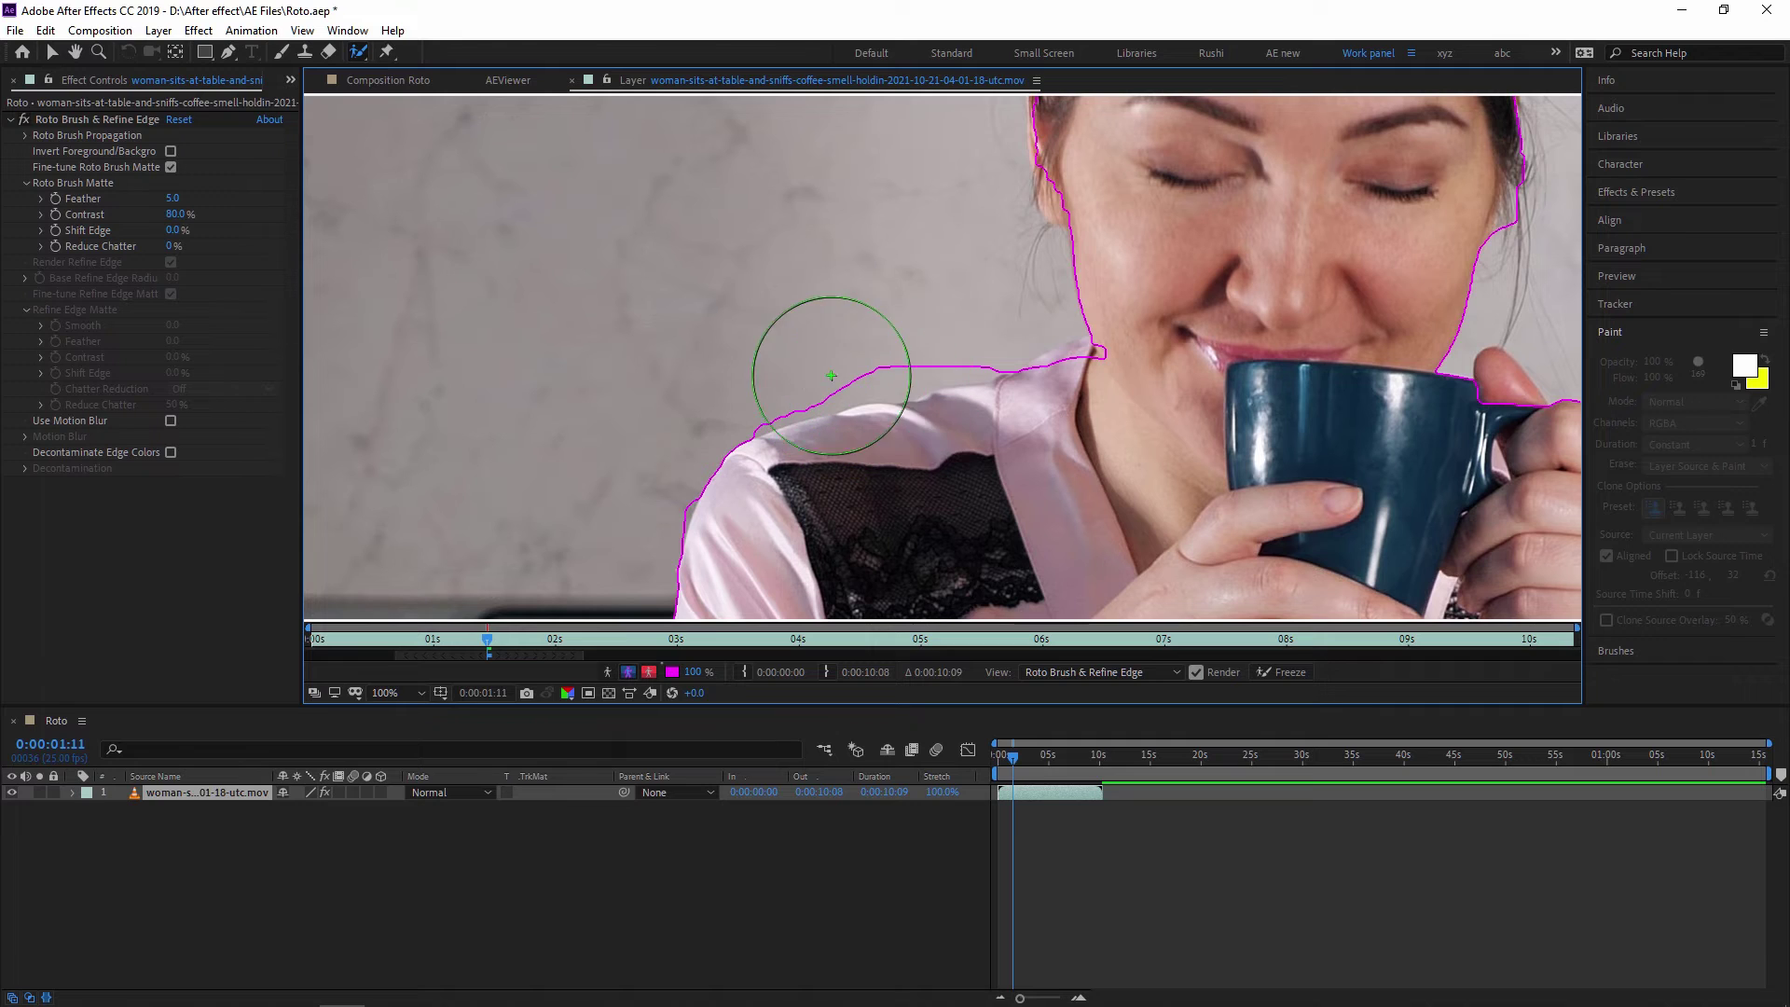
Step: Shrink the brush and subtract background along the shoulder edge toward the neck
key("alt")
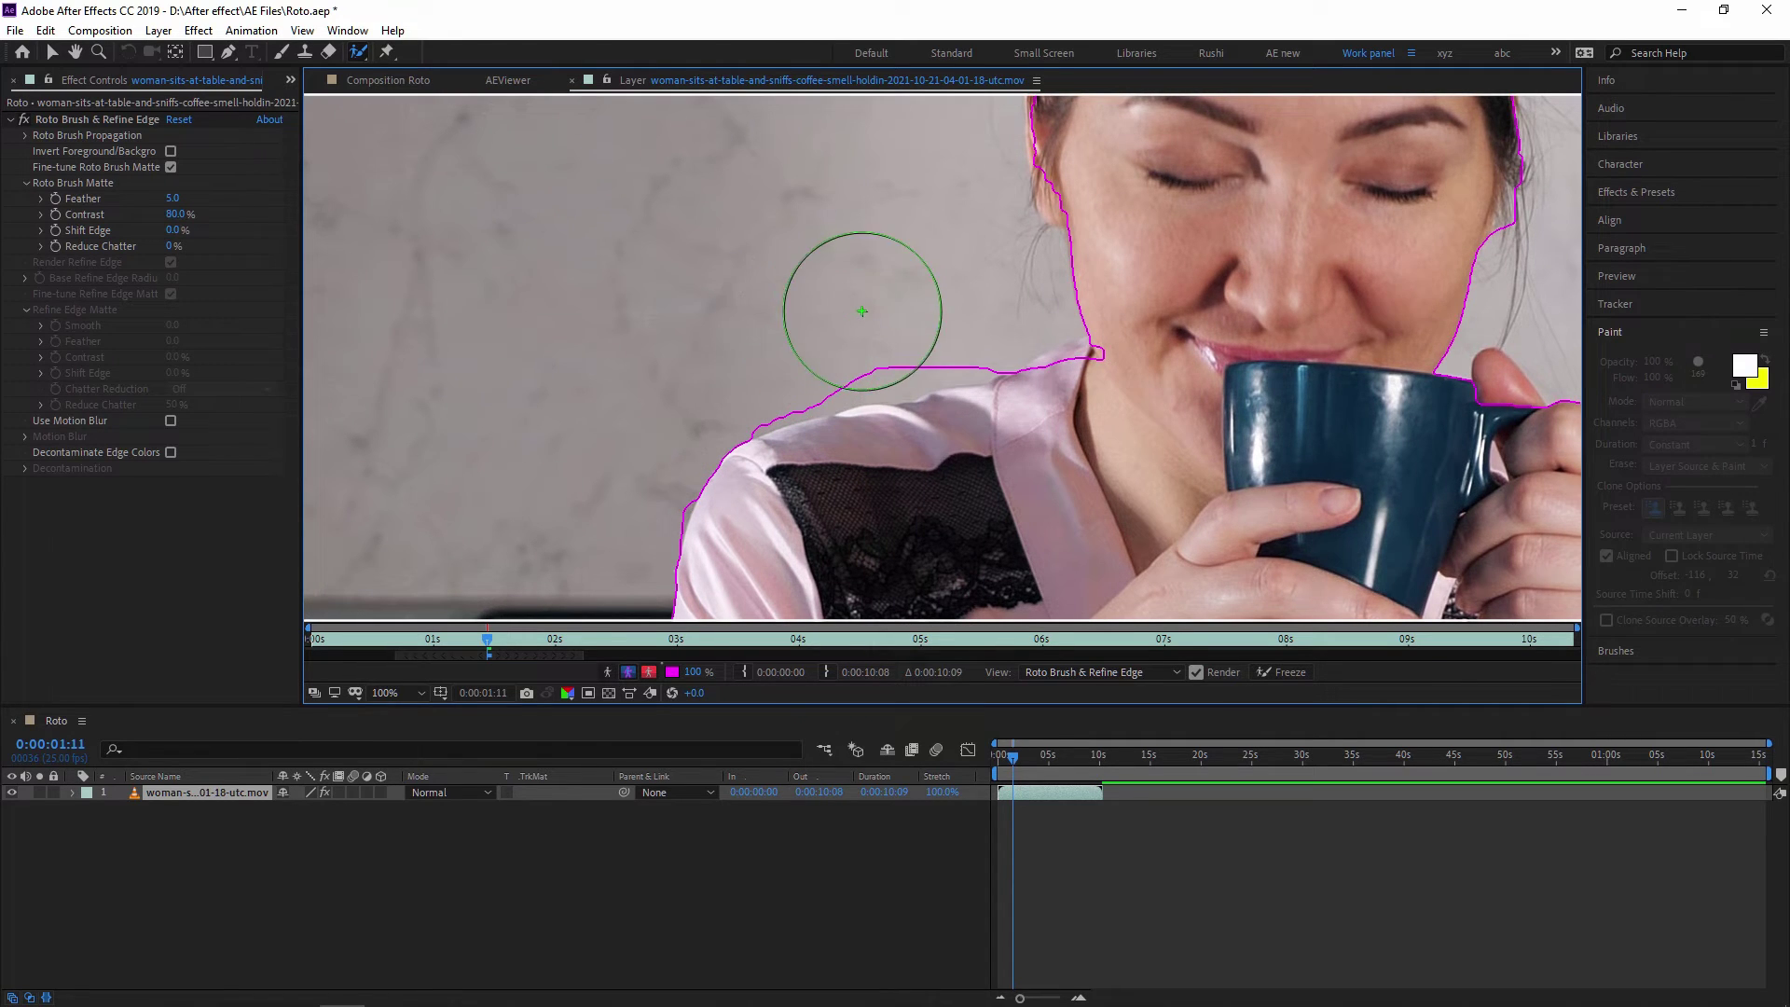
left_click_drag(868, 465, 864, 249, "ctrl")
scroll(855, 380, "up", 2)
scroll(865, 250, "down", 1)
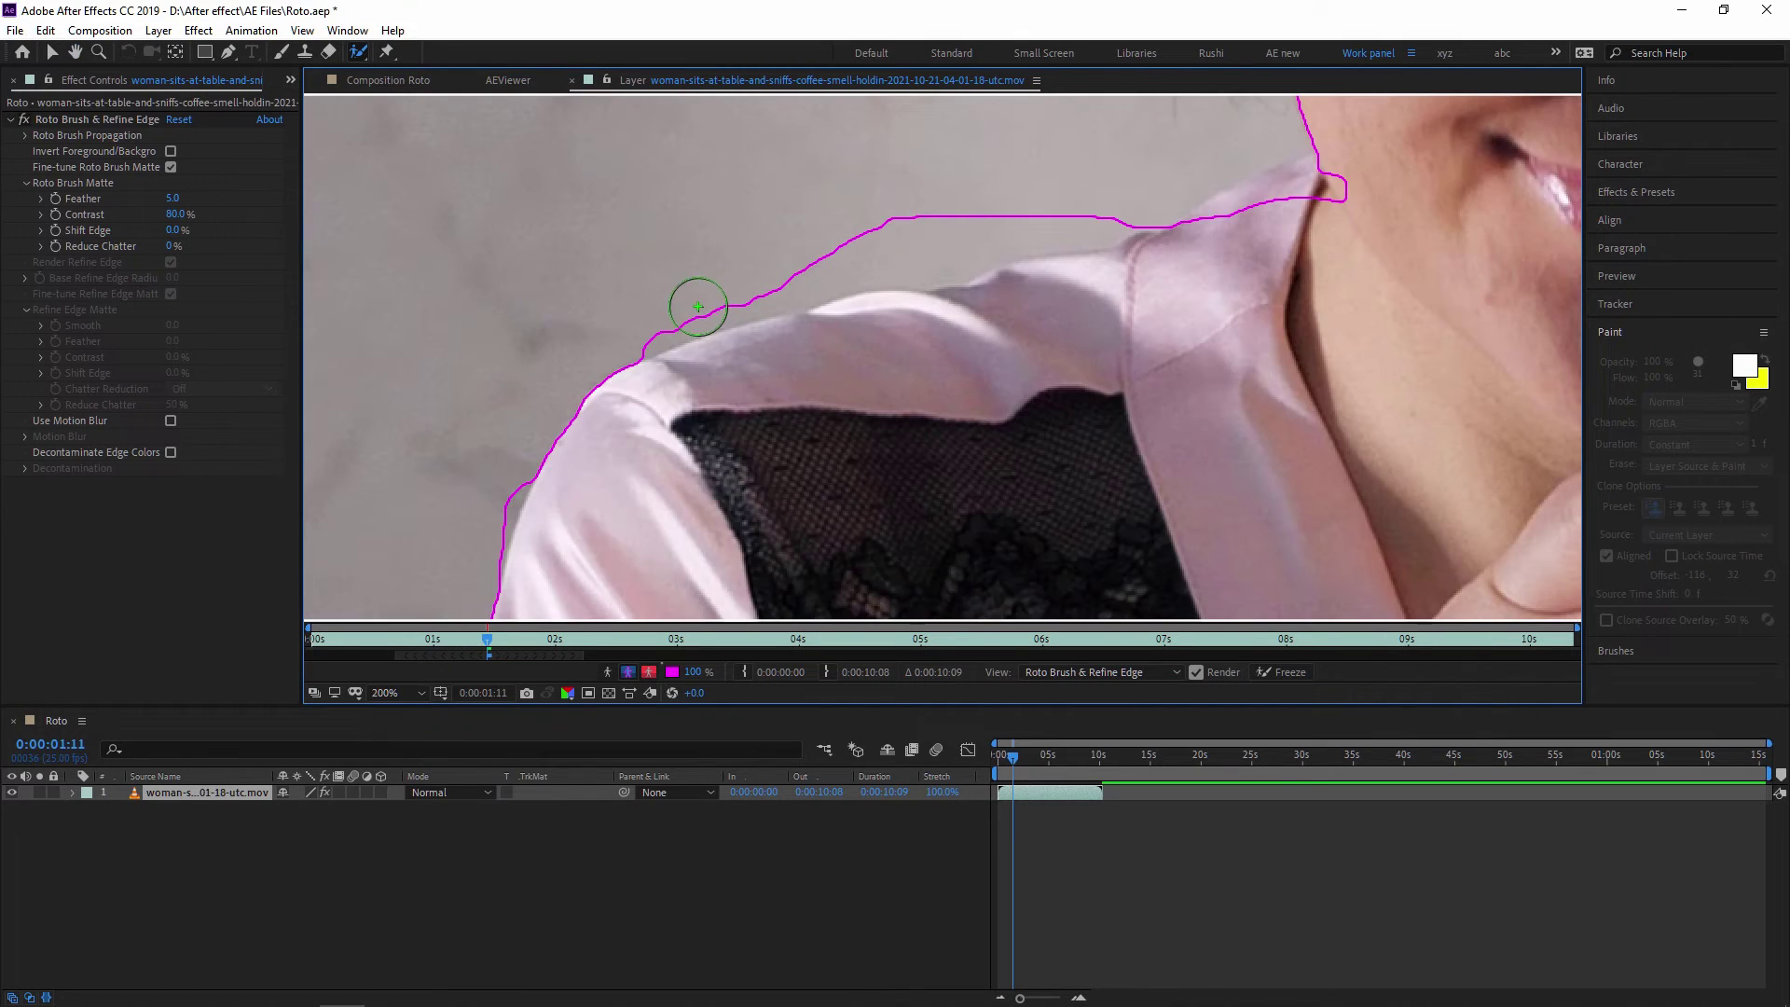
mouse_move(694, 317)
left_mouse_down()
mouse_move(767, 267)
mouse_move(884, 229)
mouse_move(1048, 220)
mouse_move(1193, 184)
left_mouse_up()
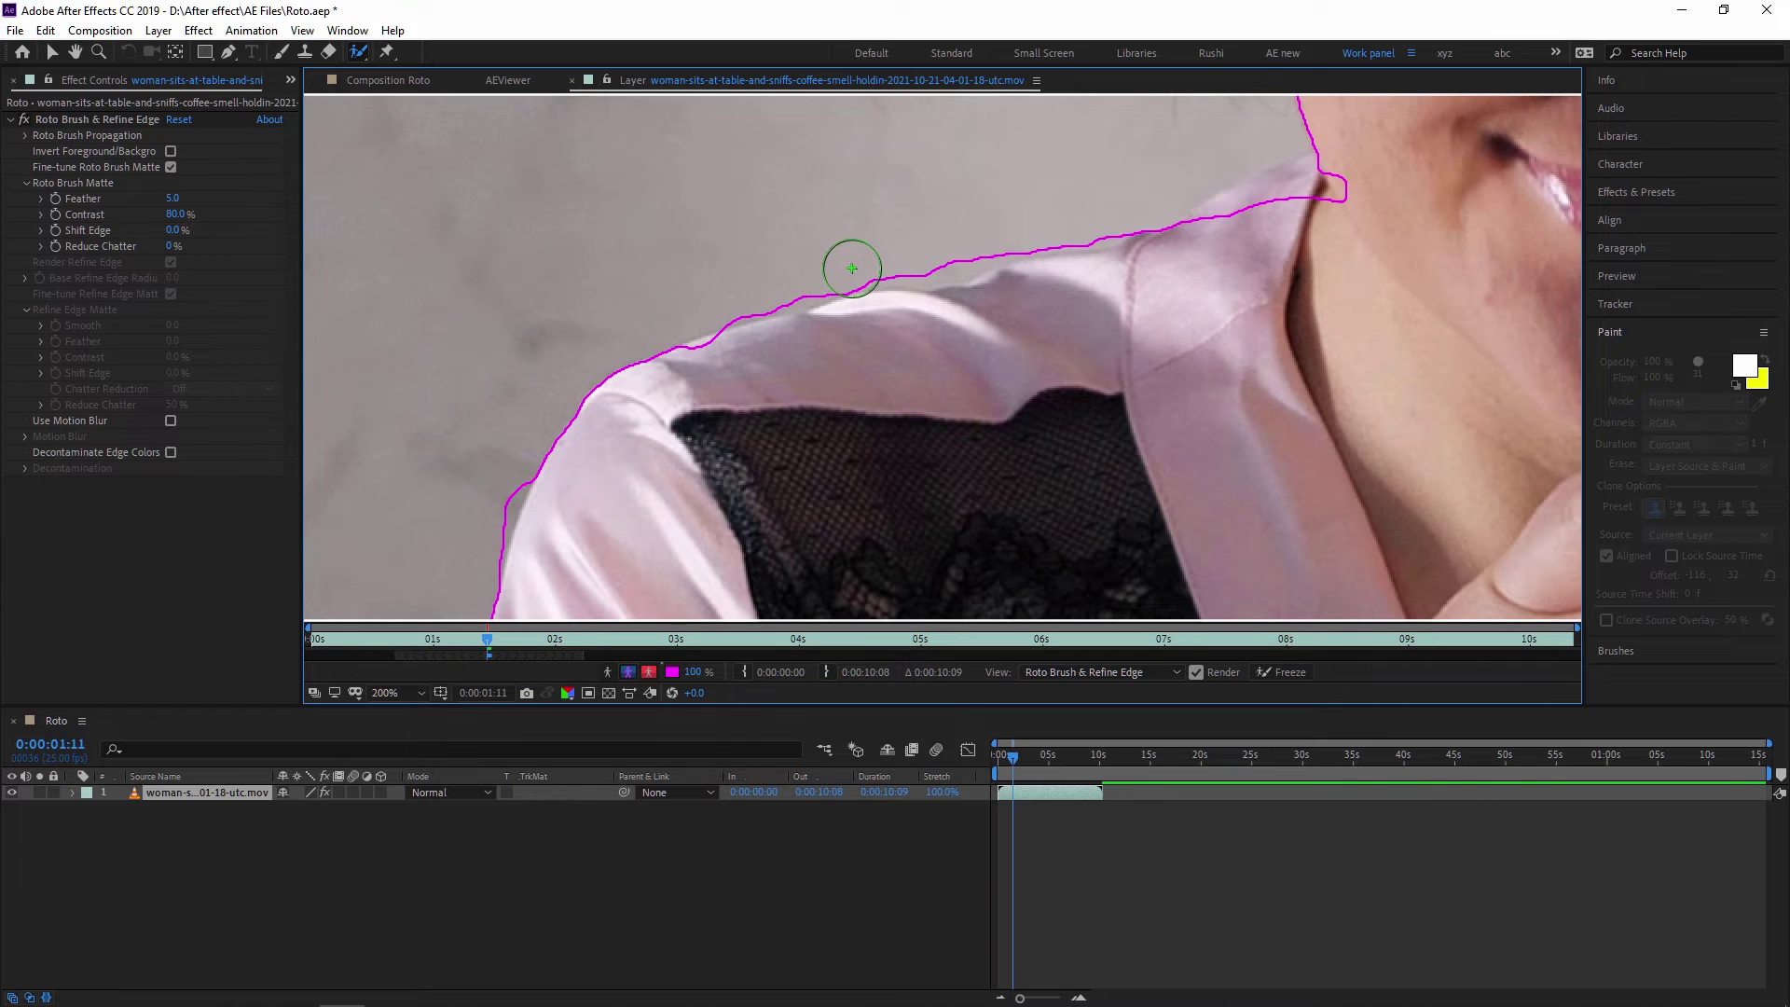
left_click_drag(855, 265, 1065, 224)
mouse_move(1359, 344)
left_mouse_down()
mouse_move(1060, 484)
mouse_move(971, 503)
mouse_move(927, 541)
left_mouse_up()
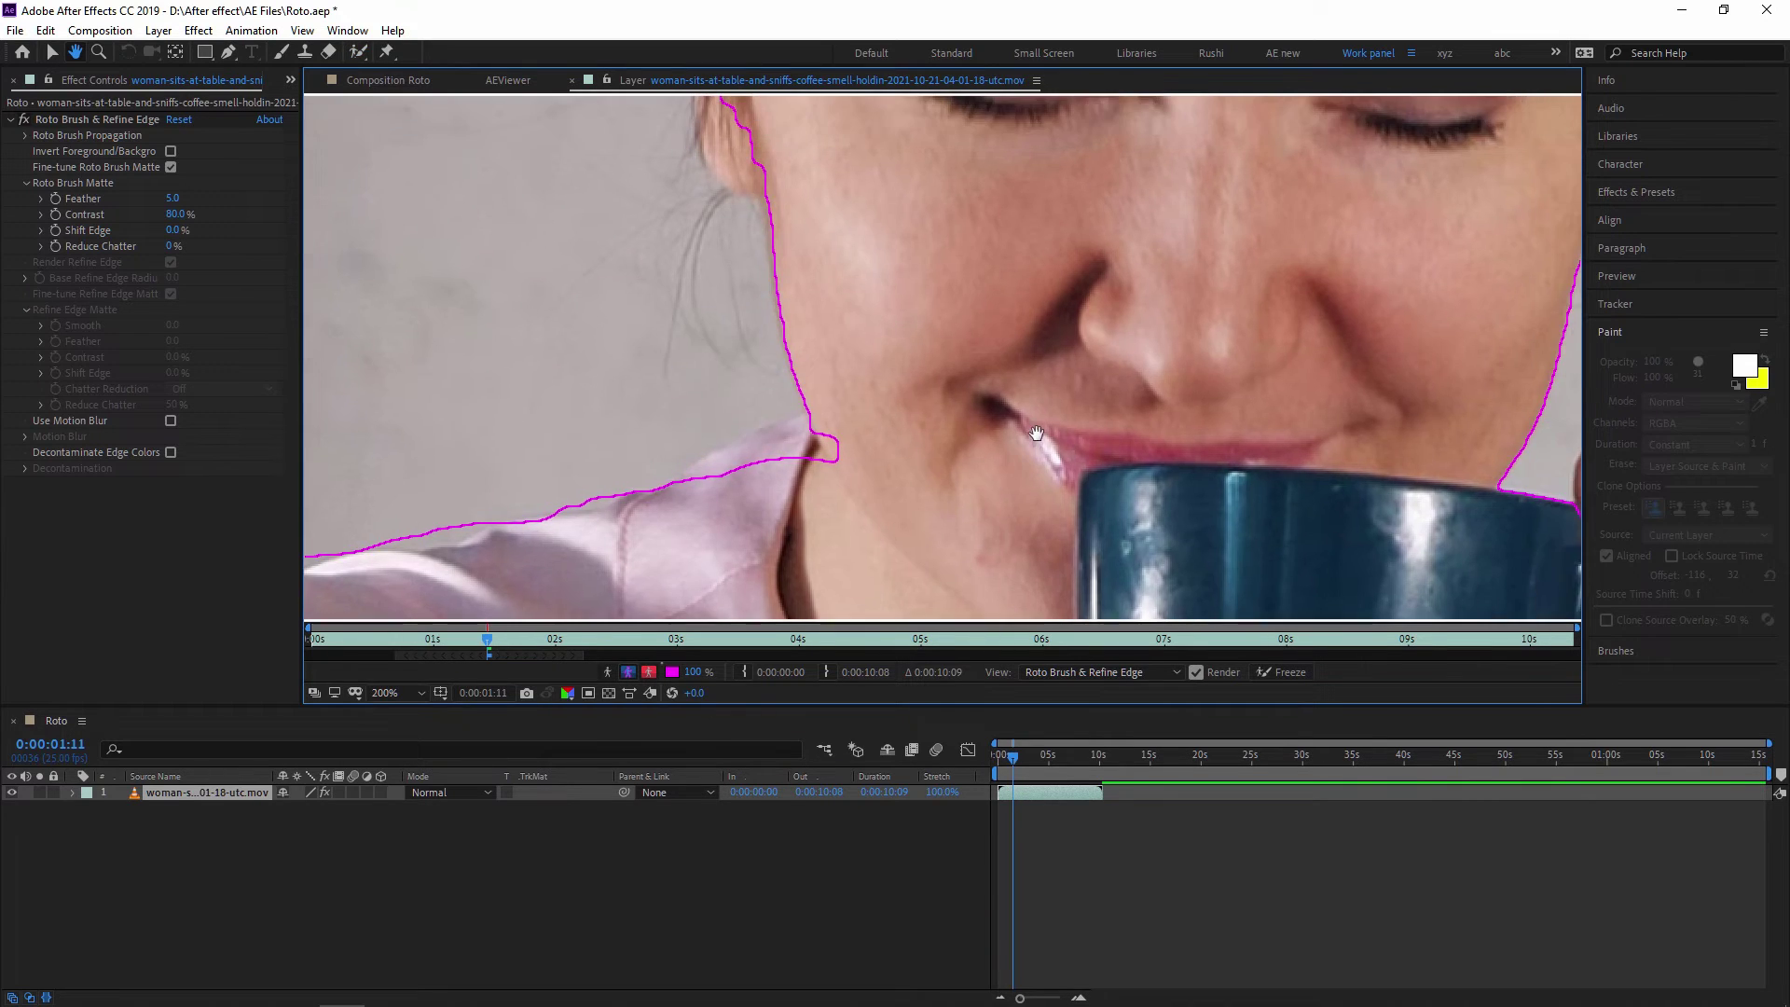
scroll(910, 527, "down", 1)
key("ctrl+z")
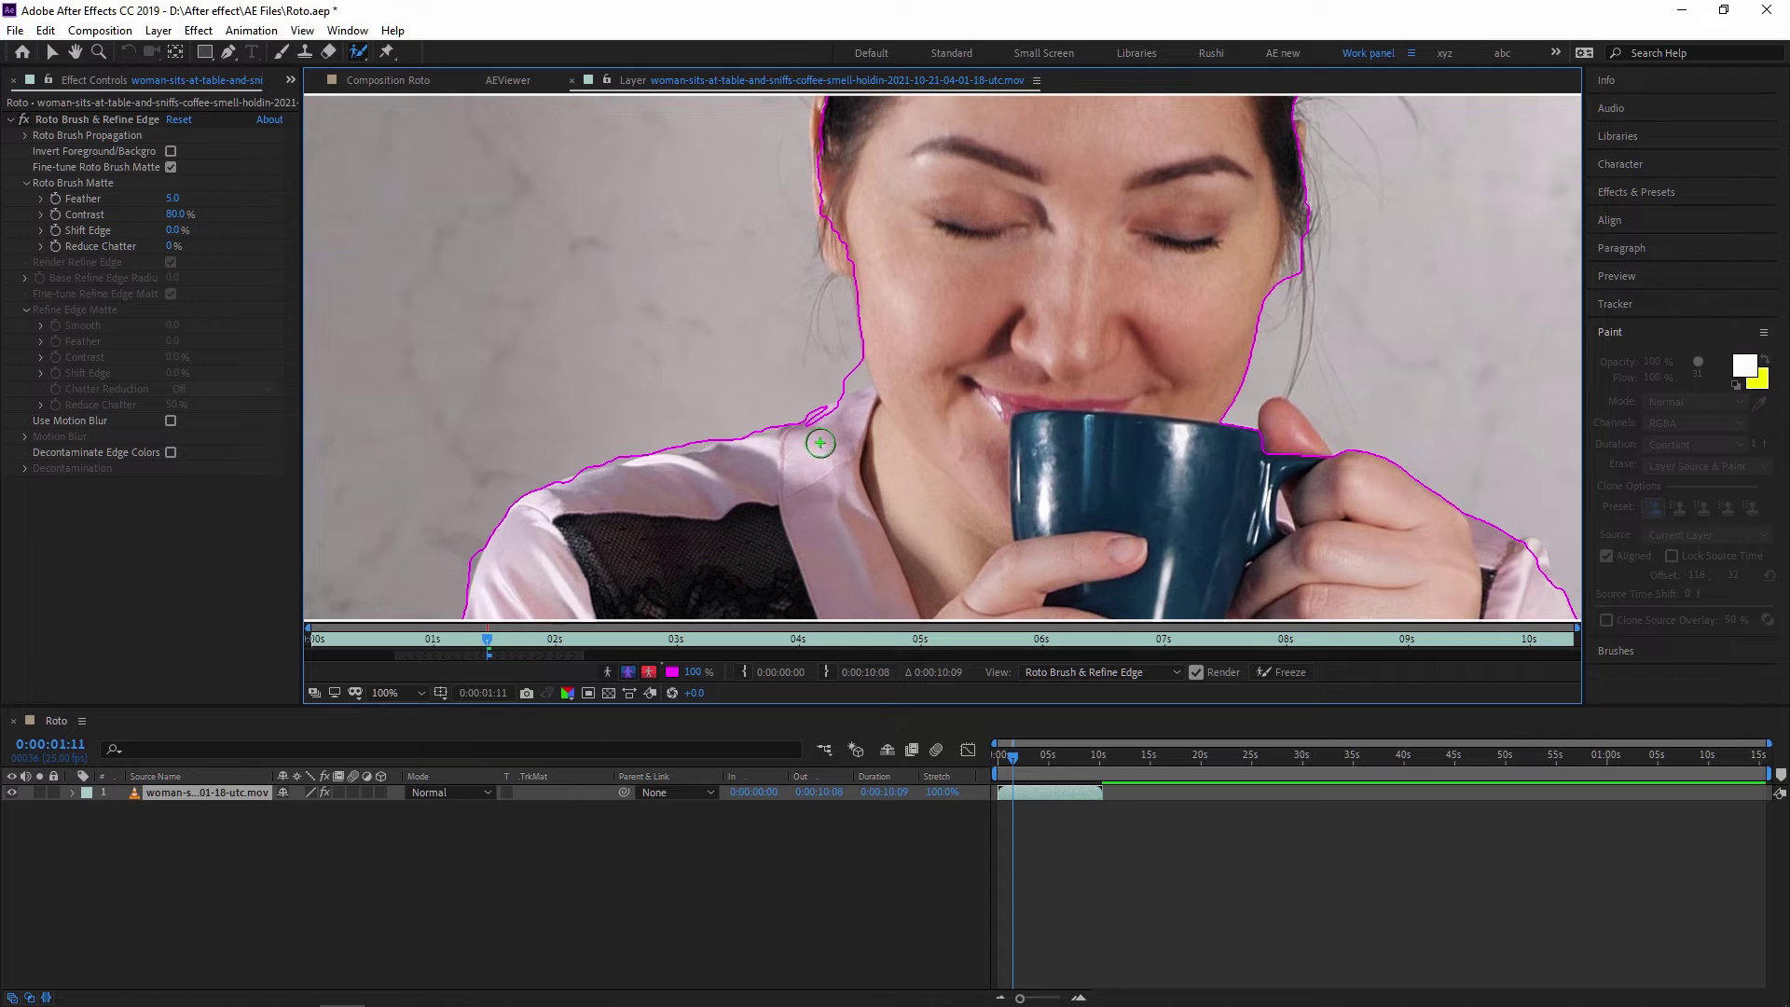
Step: Add the neck and shoulder edge to the matte and trim background beside the neck
left_click_drag(795, 435, 876, 359)
left_click_drag(844, 374, 860, 376)
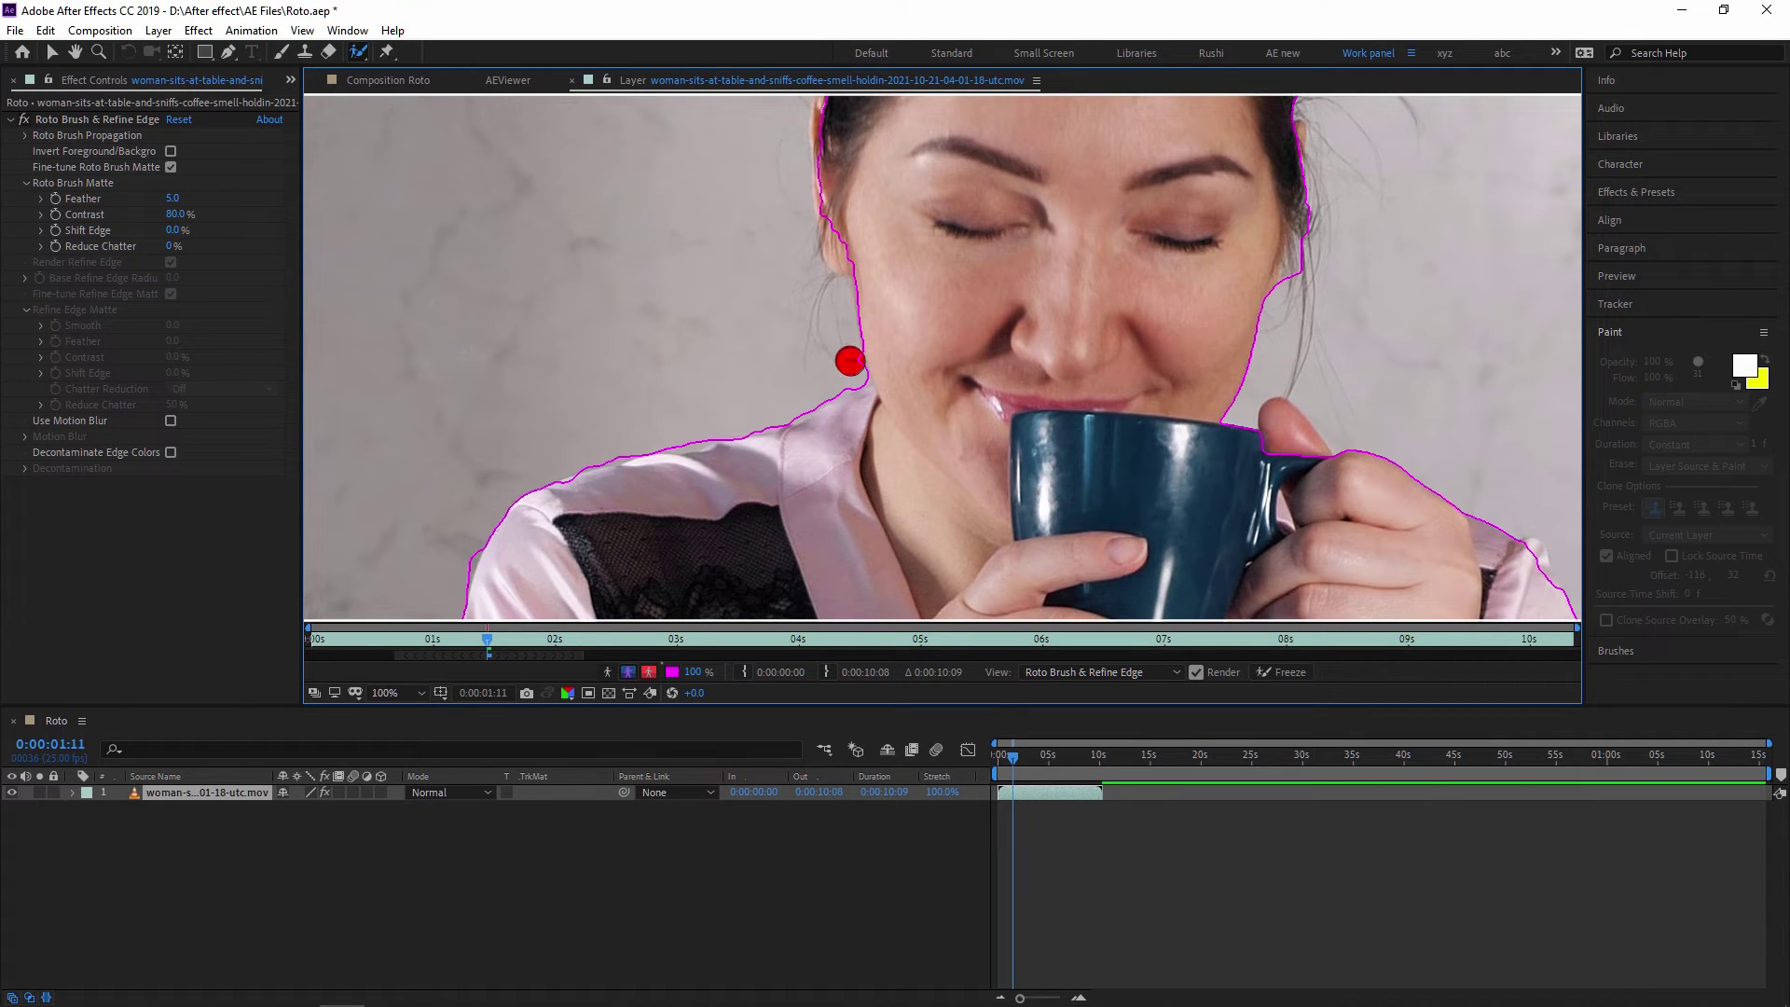
left_click_drag(846, 355, 854, 376)
left_click_drag(969, 396, 935, 512)
left_click_drag(918, 270, 911, 392)
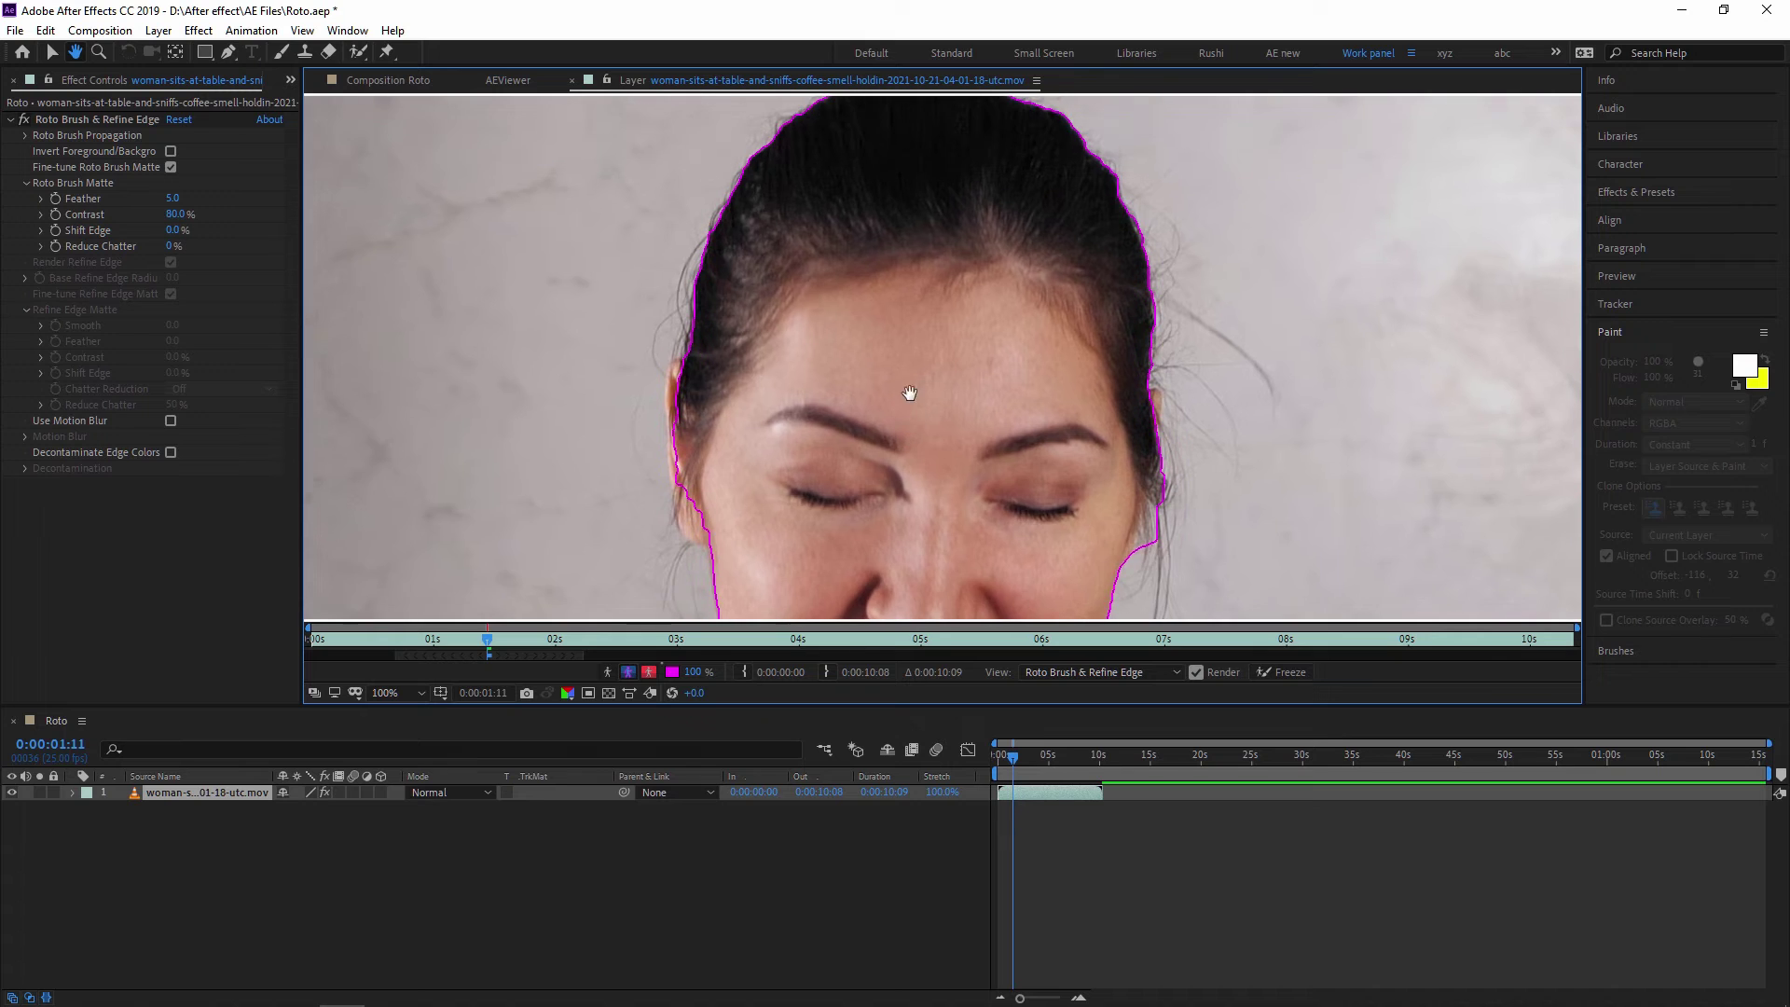
left_click_drag(884, 300, 841, 269)
left_click_drag(993, 564, 918, 374)
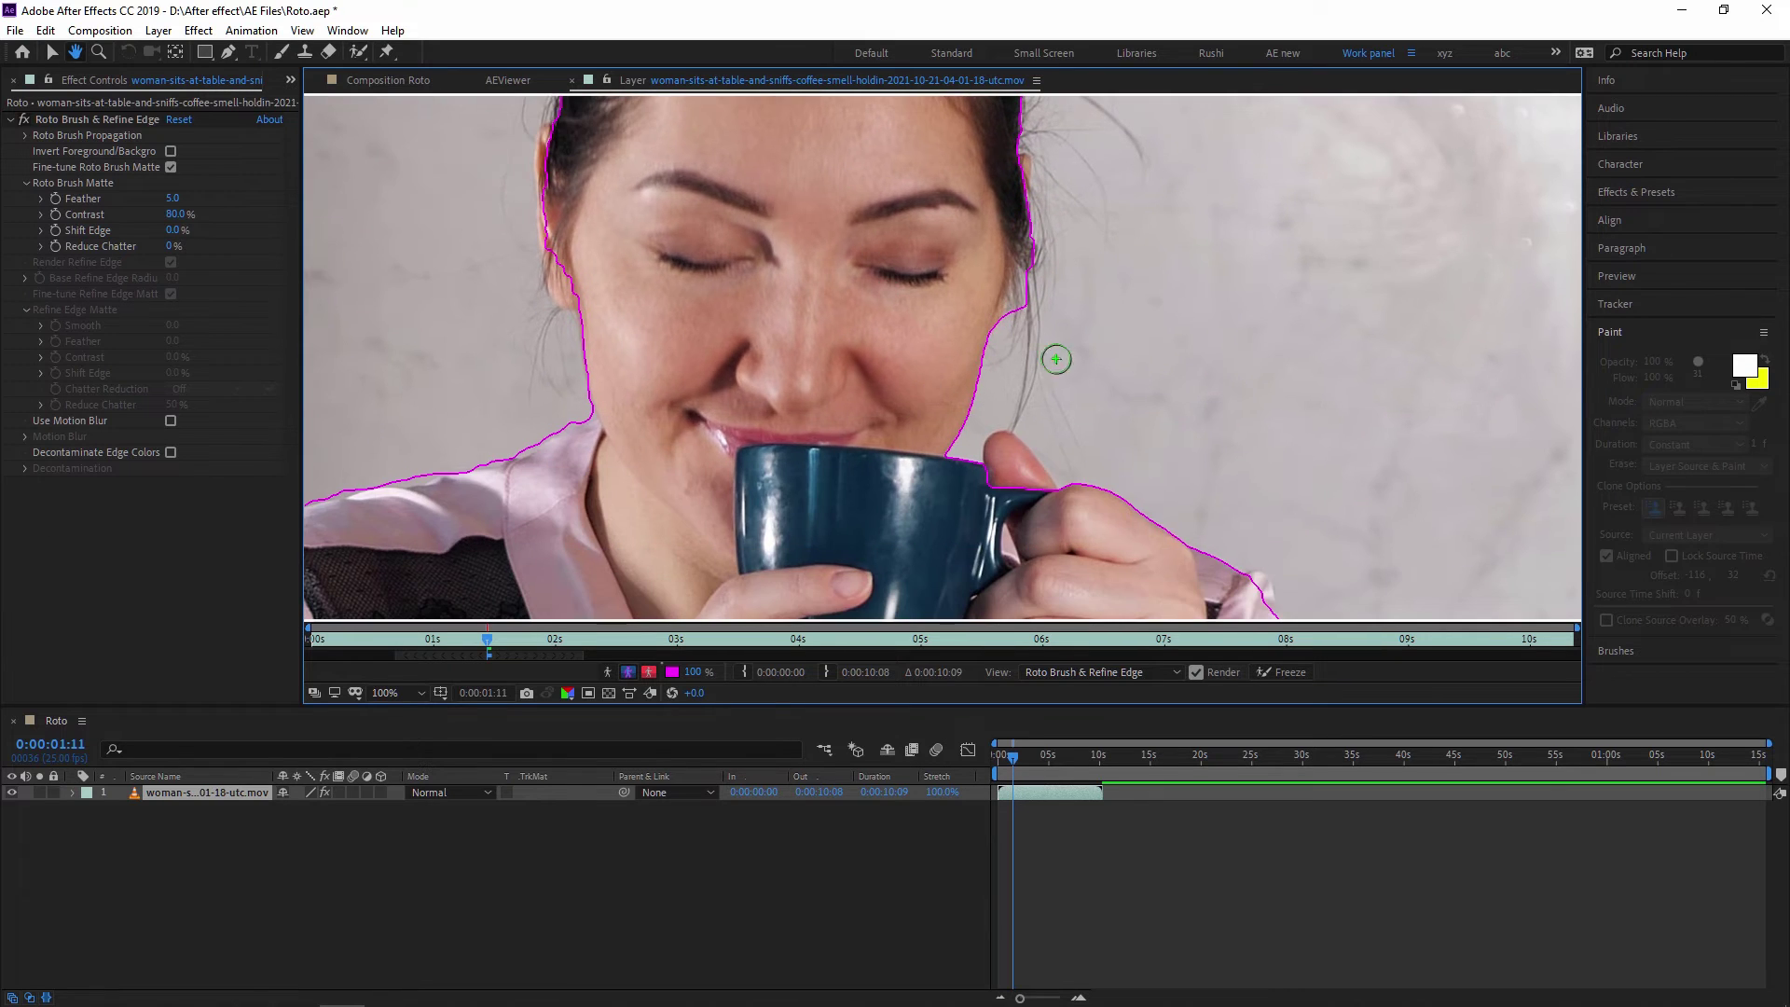
left_click_drag(1072, 440, 1014, 288)
Step: Add the thumb gripping the mug to the matte and check the arm and body outline
key("space")
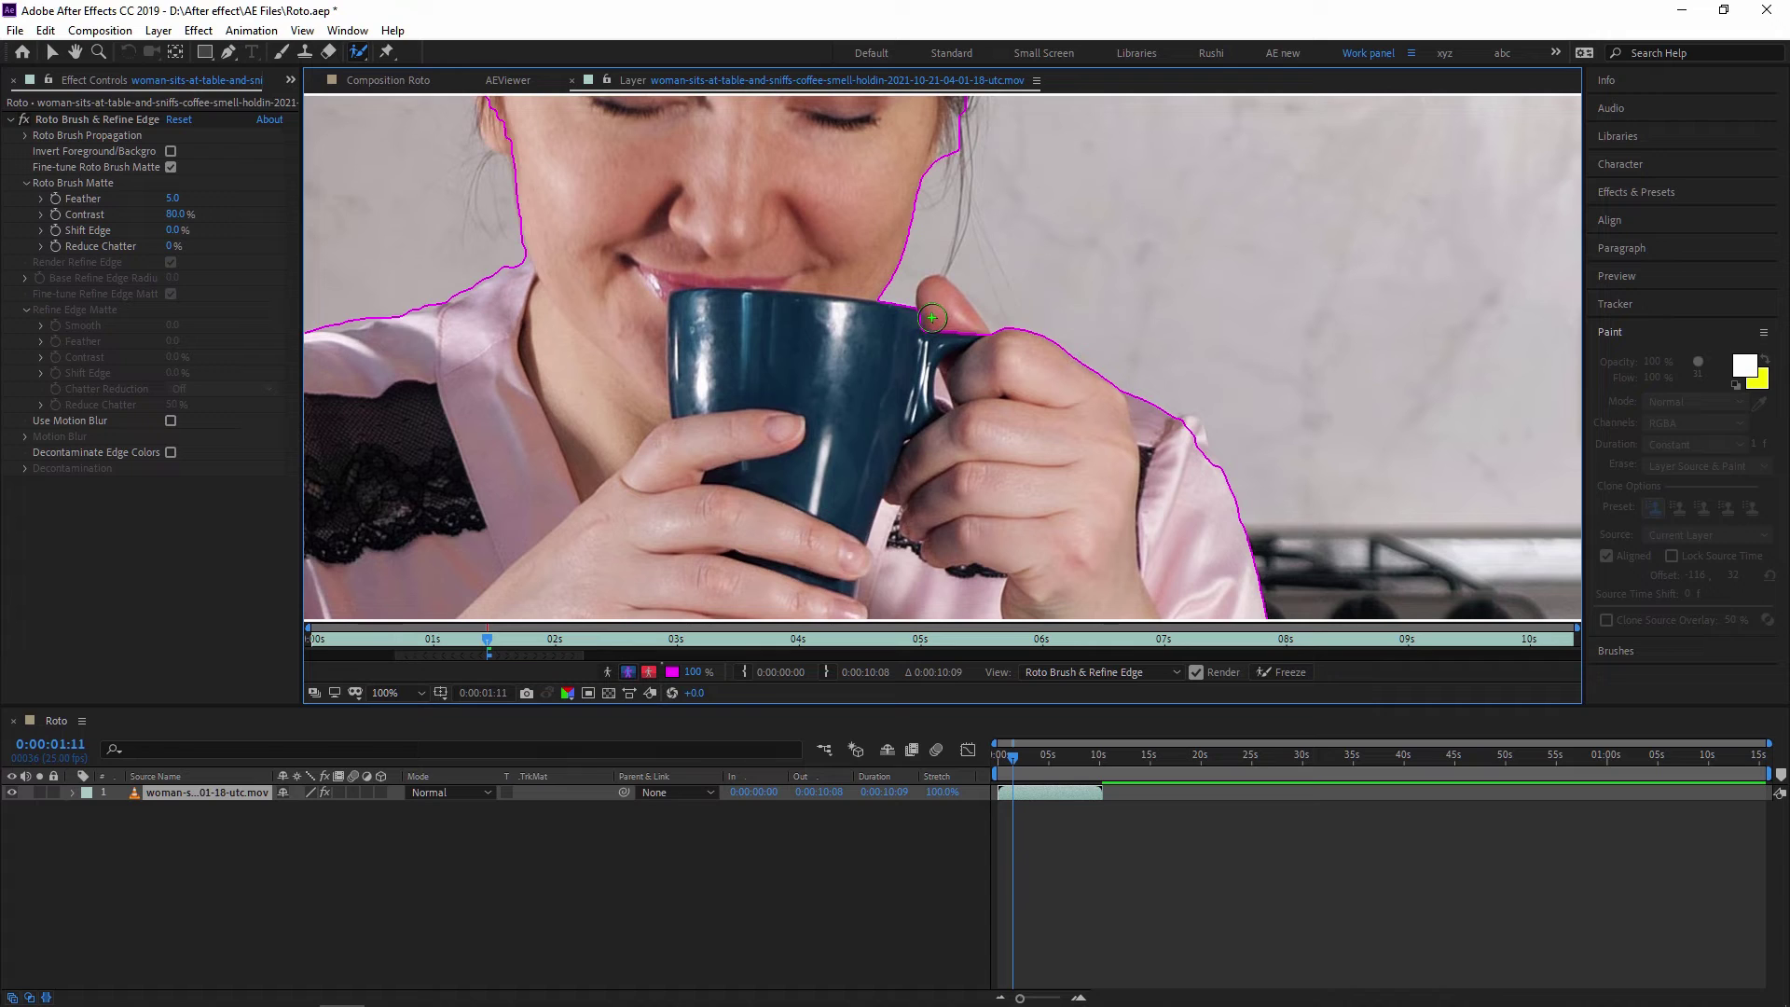
left_click_drag(940, 287, 953, 328)
left_click_drag(1080, 513, 1068, 279)
left_click_drag(1081, 541, 1086, 414)
left_click_drag(771, 435, 935, 431)
left_click_drag(797, 406, 1063, 586)
scroll(927, 363, "down", 1)
left_click_drag(975, 304, 931, 440)
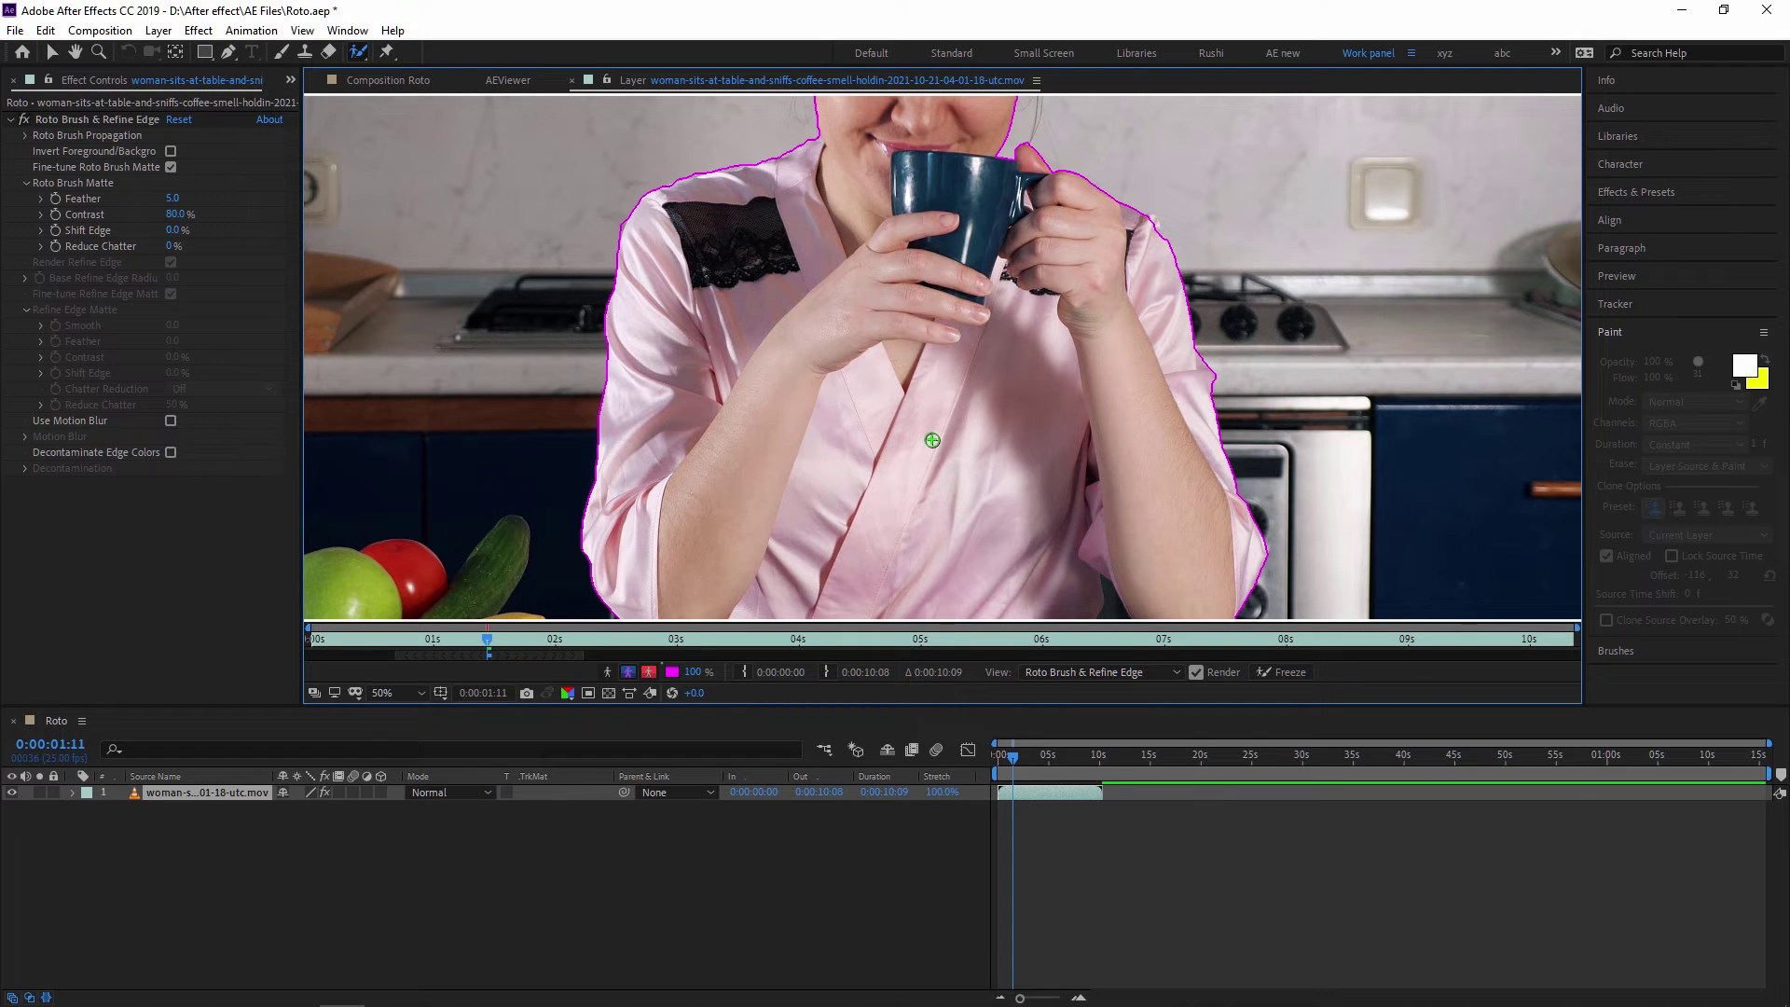
Step: Step frame by frame with Page Down to propagate the matte to 0:00:02:06
key("comma")
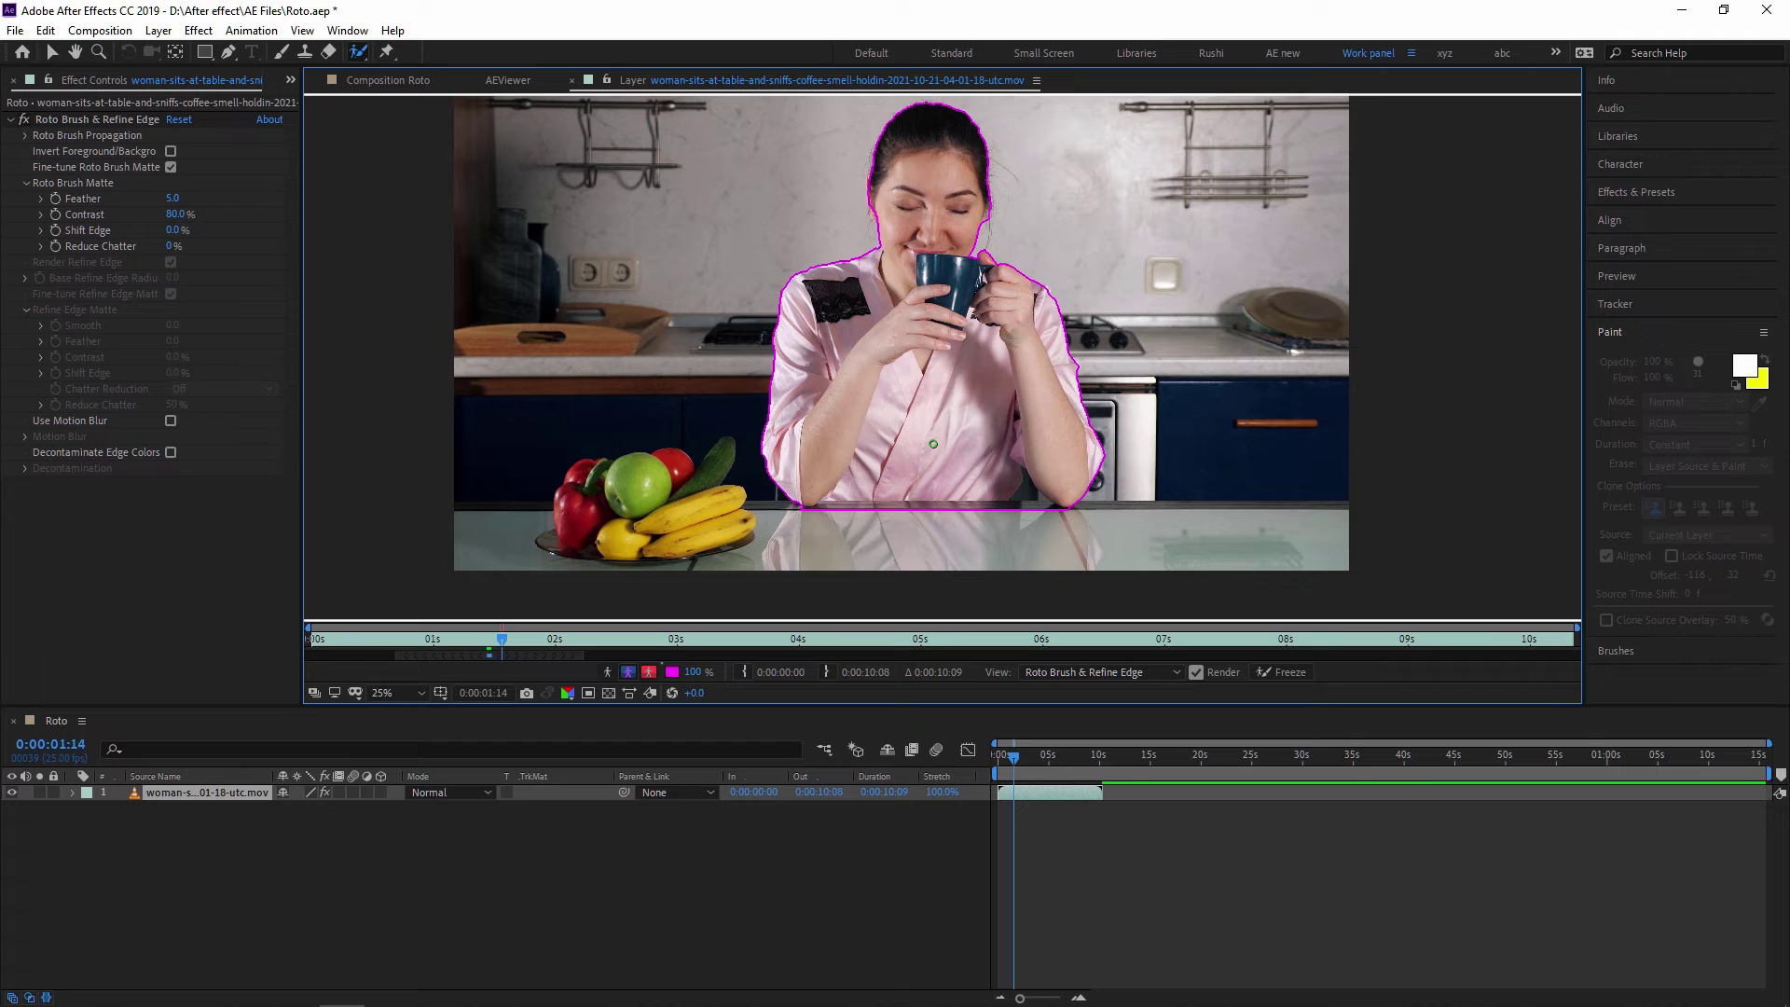
key("Page_Down")
key("Page_Down")
key("Page_Down")
key("Page_Down")
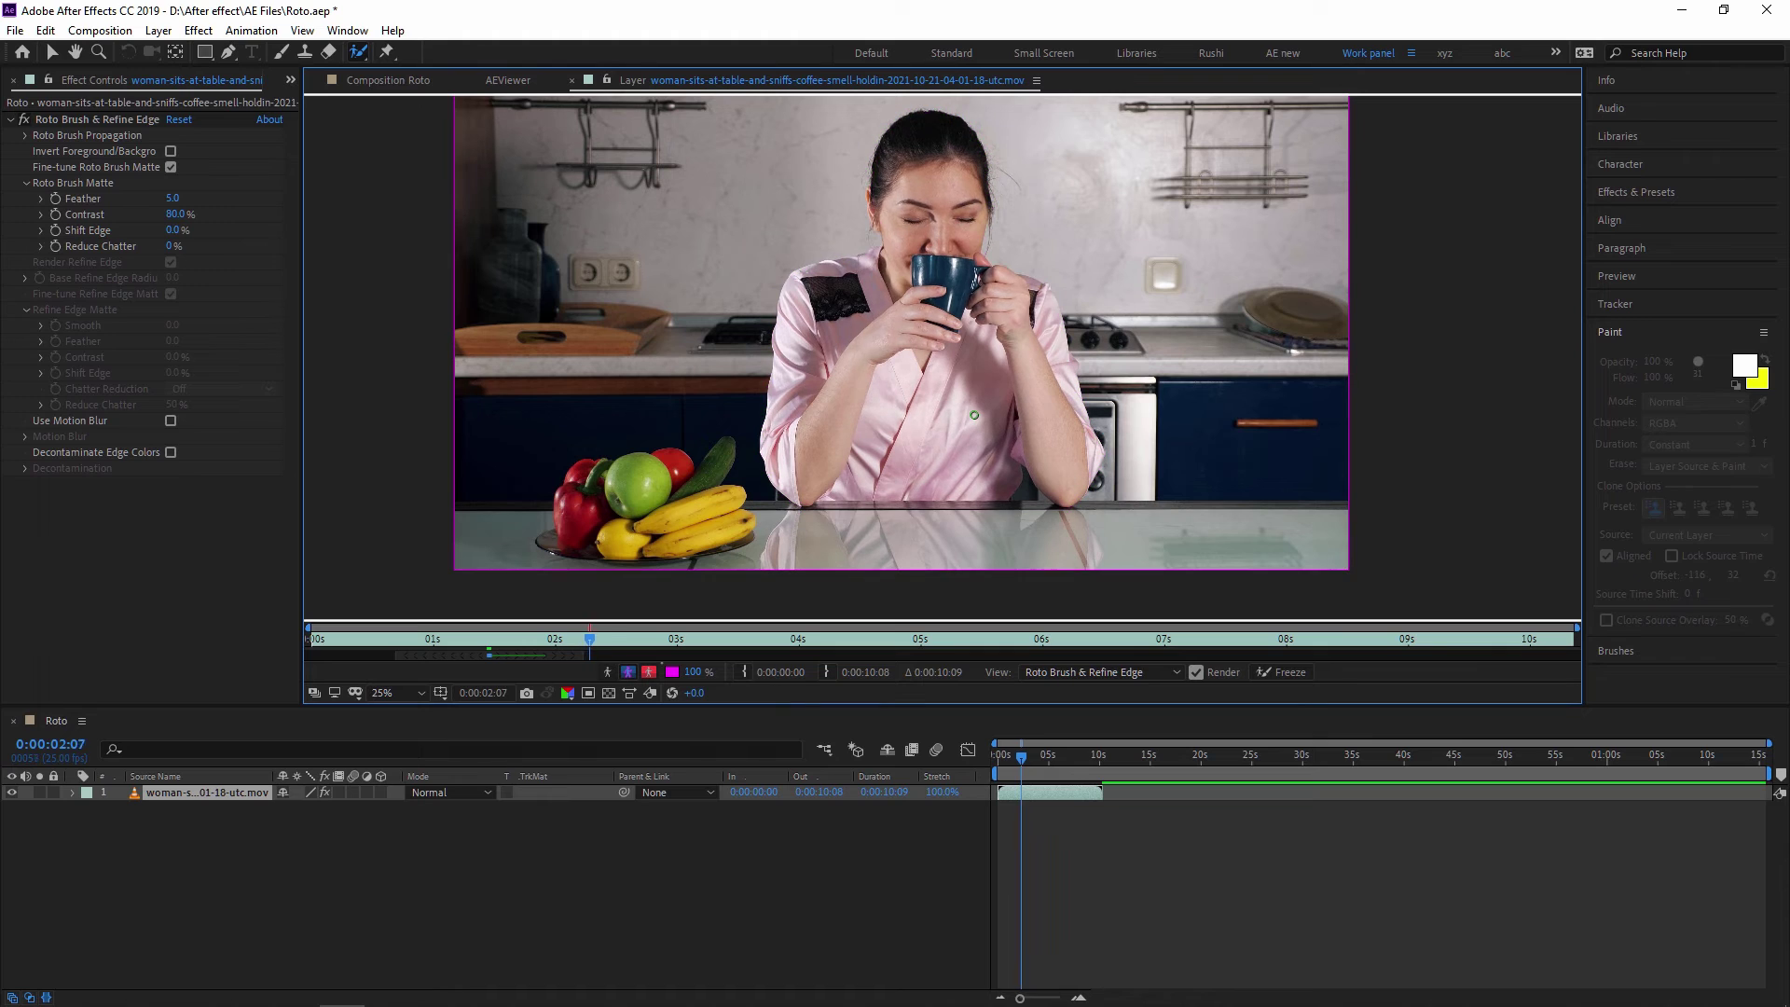
key("Page_Up")
key("Page_Up")
key("Page_Up")
key("Page_Up")
key("Page_Up")
key("Page_Up")
key("Page_Up")
key("Page_Up")
key("Page_Up")
key("Page_Up")
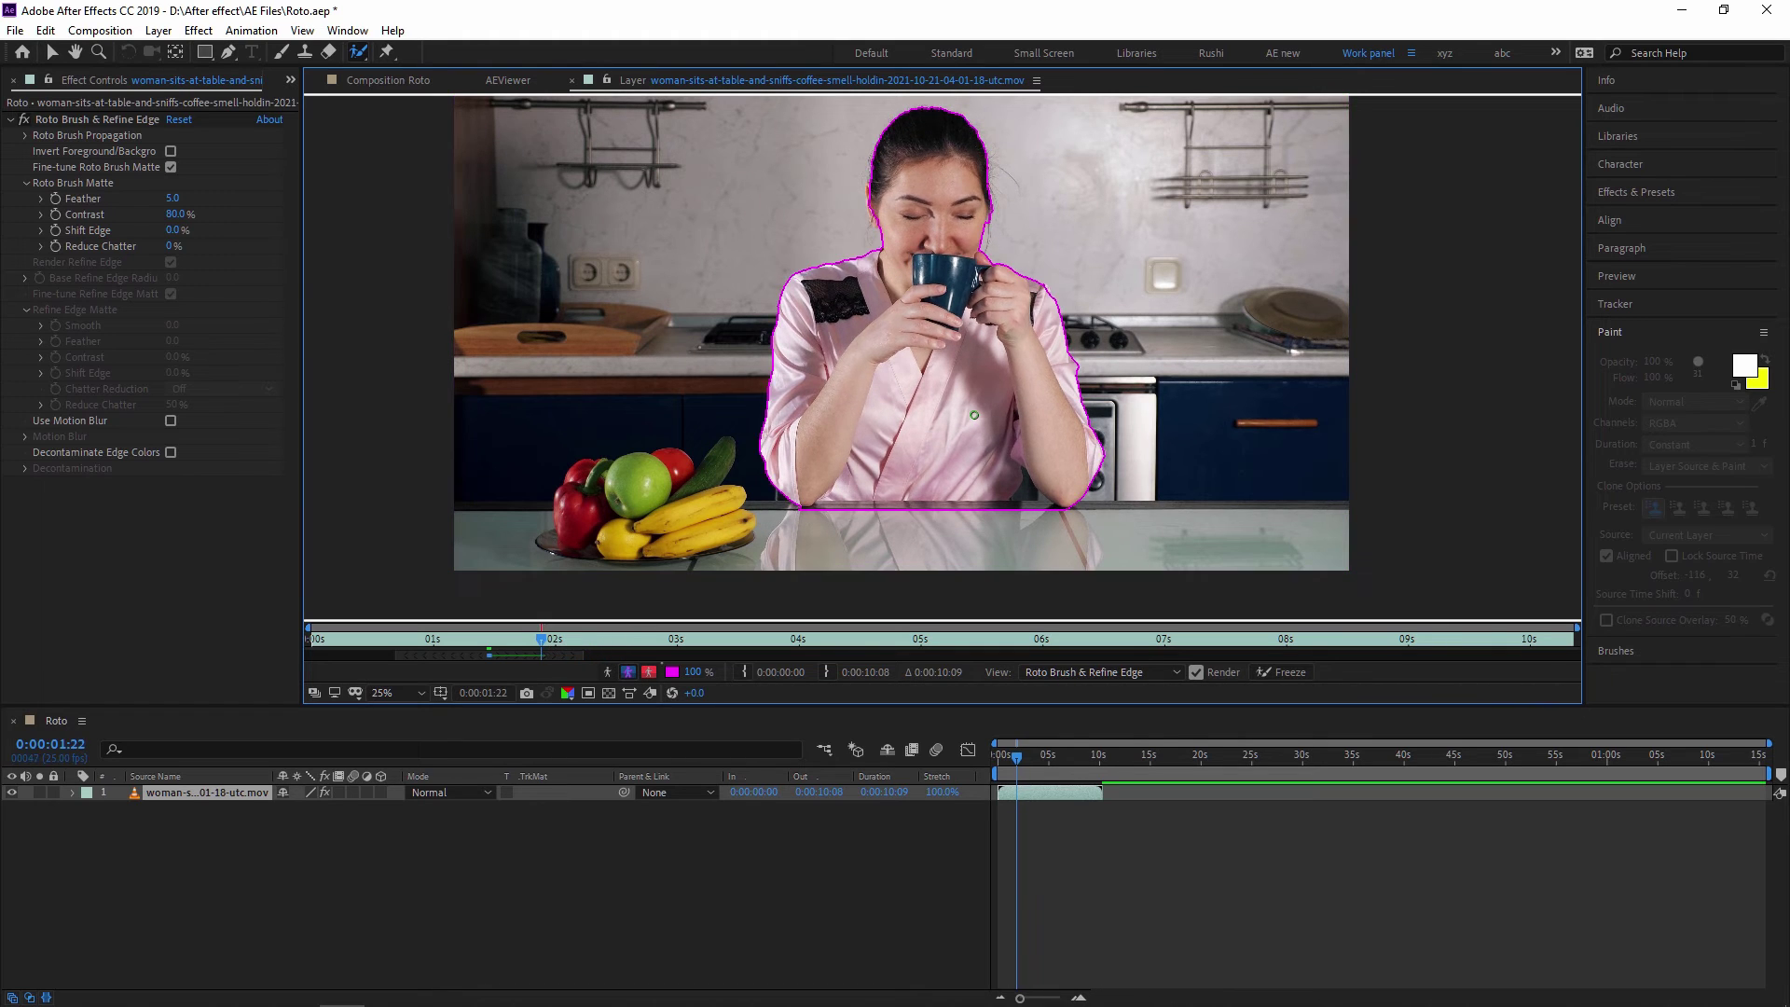
key("Page_Down")
key("Page_Down")
key("Page_Down")
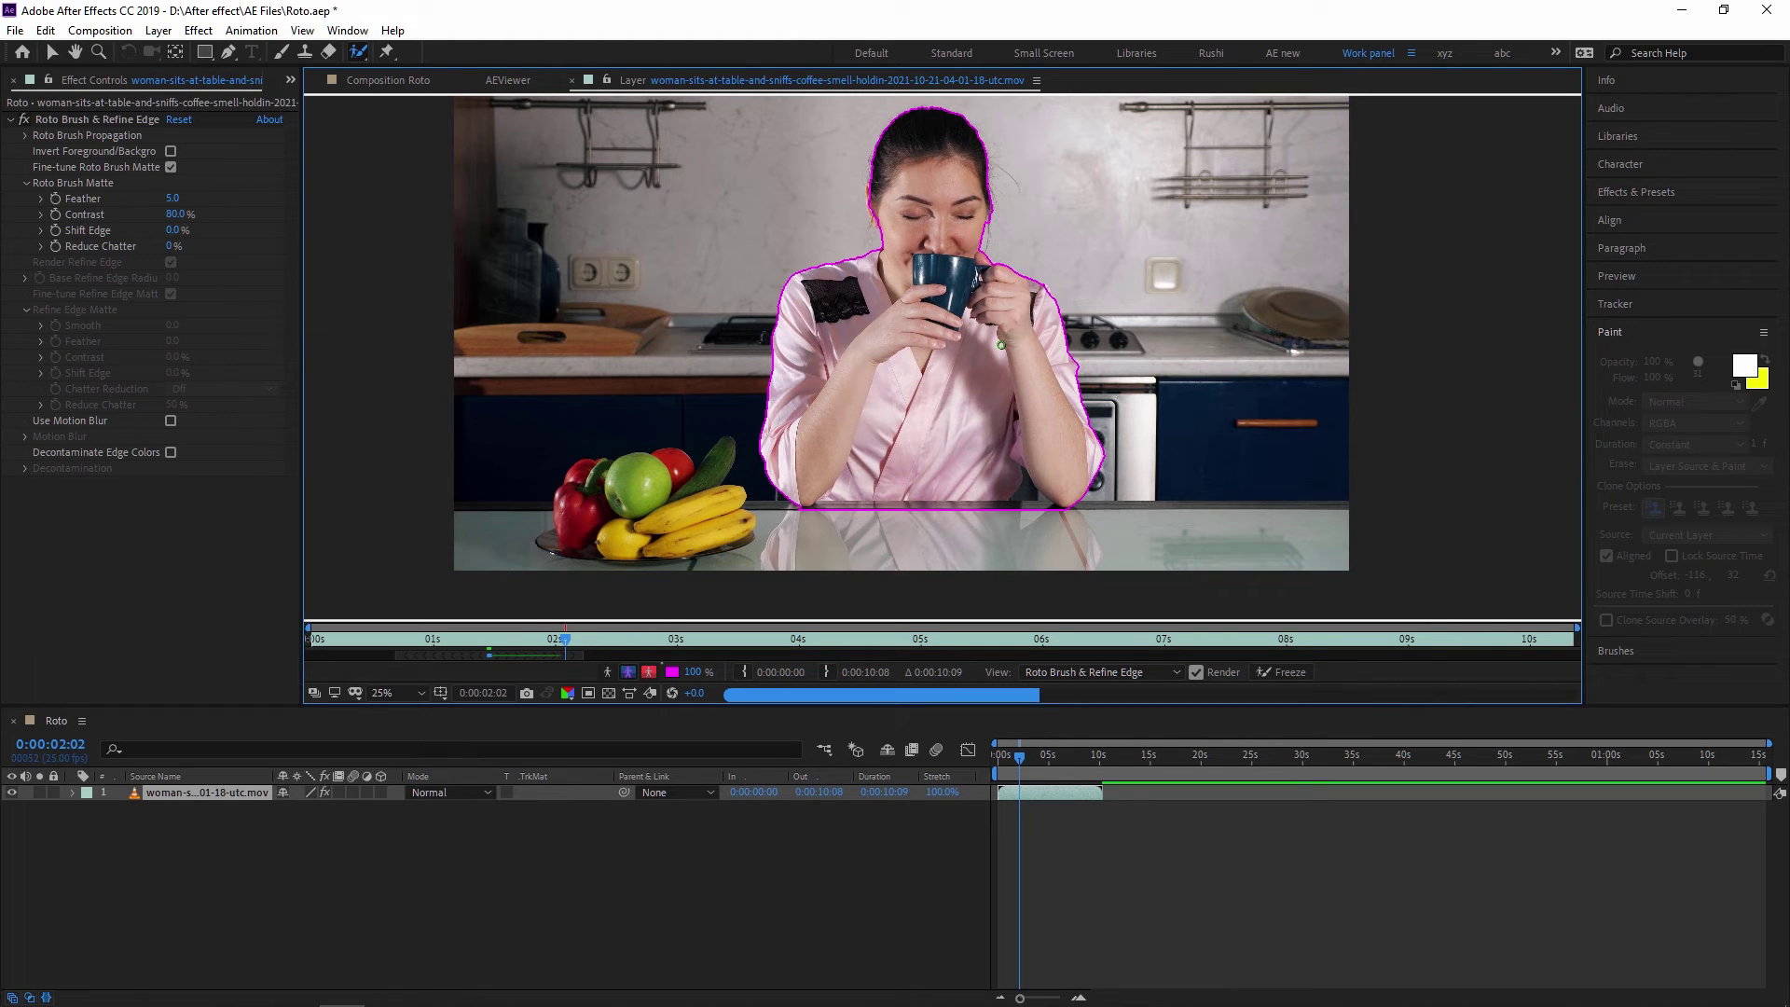
key("Page_Down")
key("Page_Down")
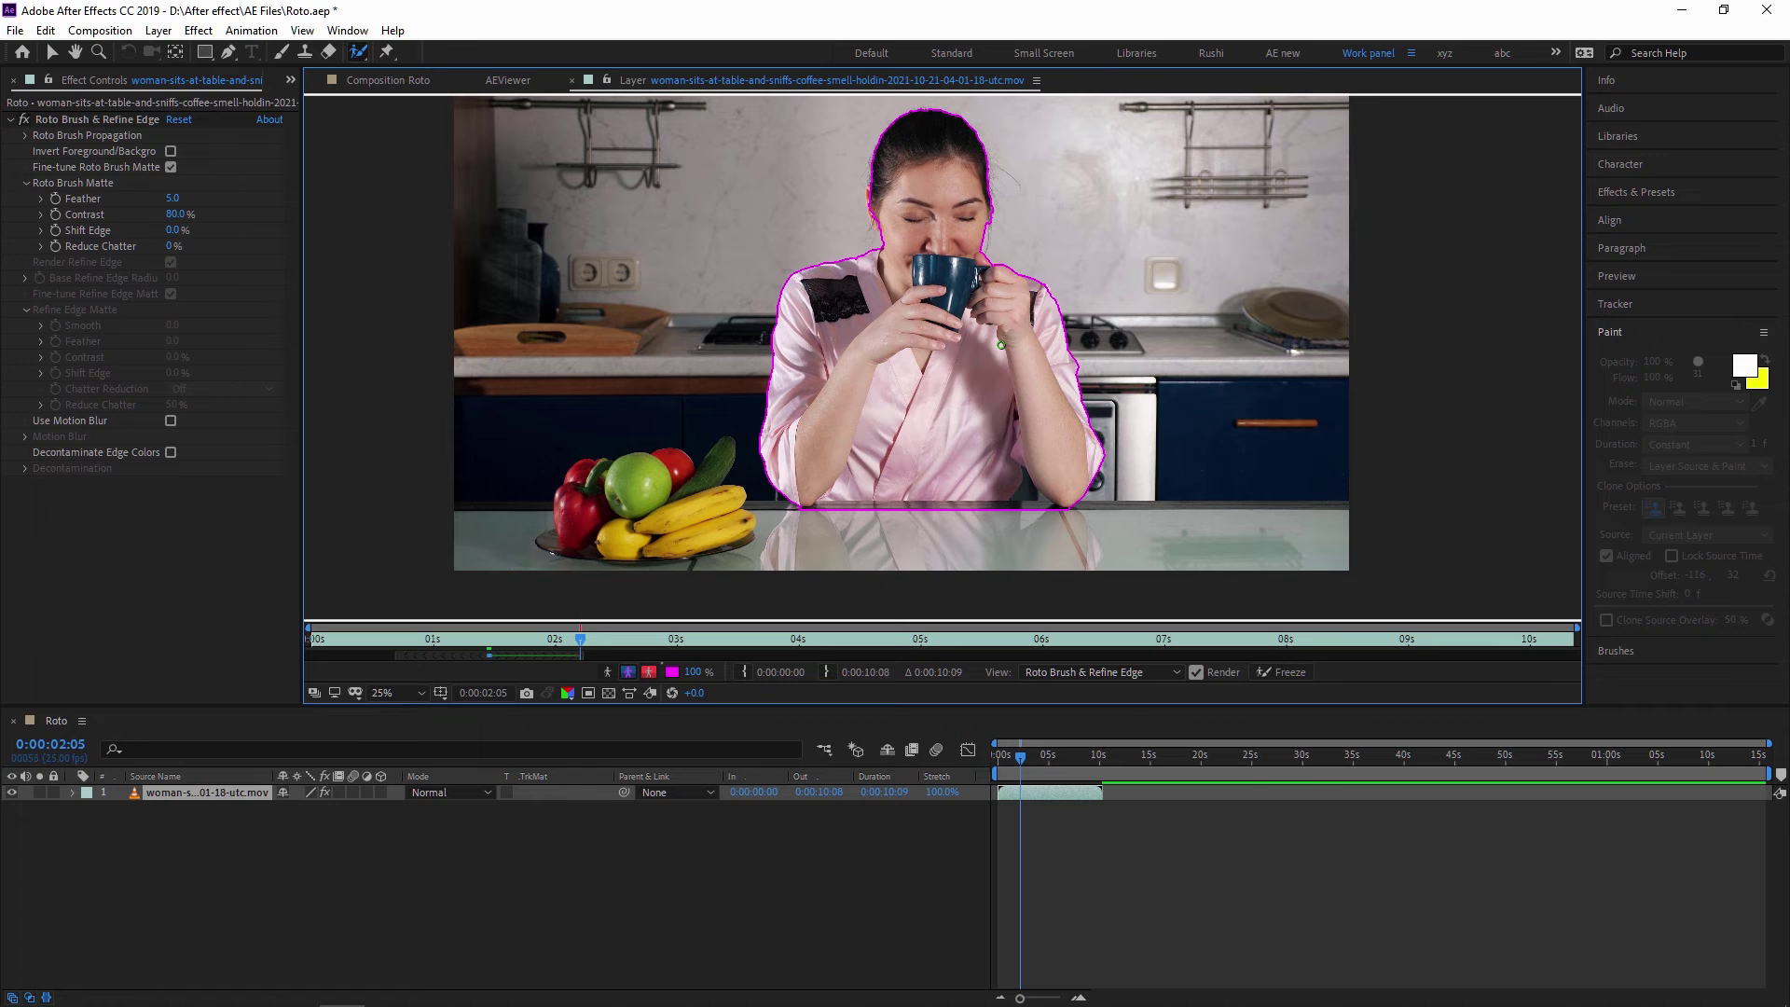
key("Page_Down")
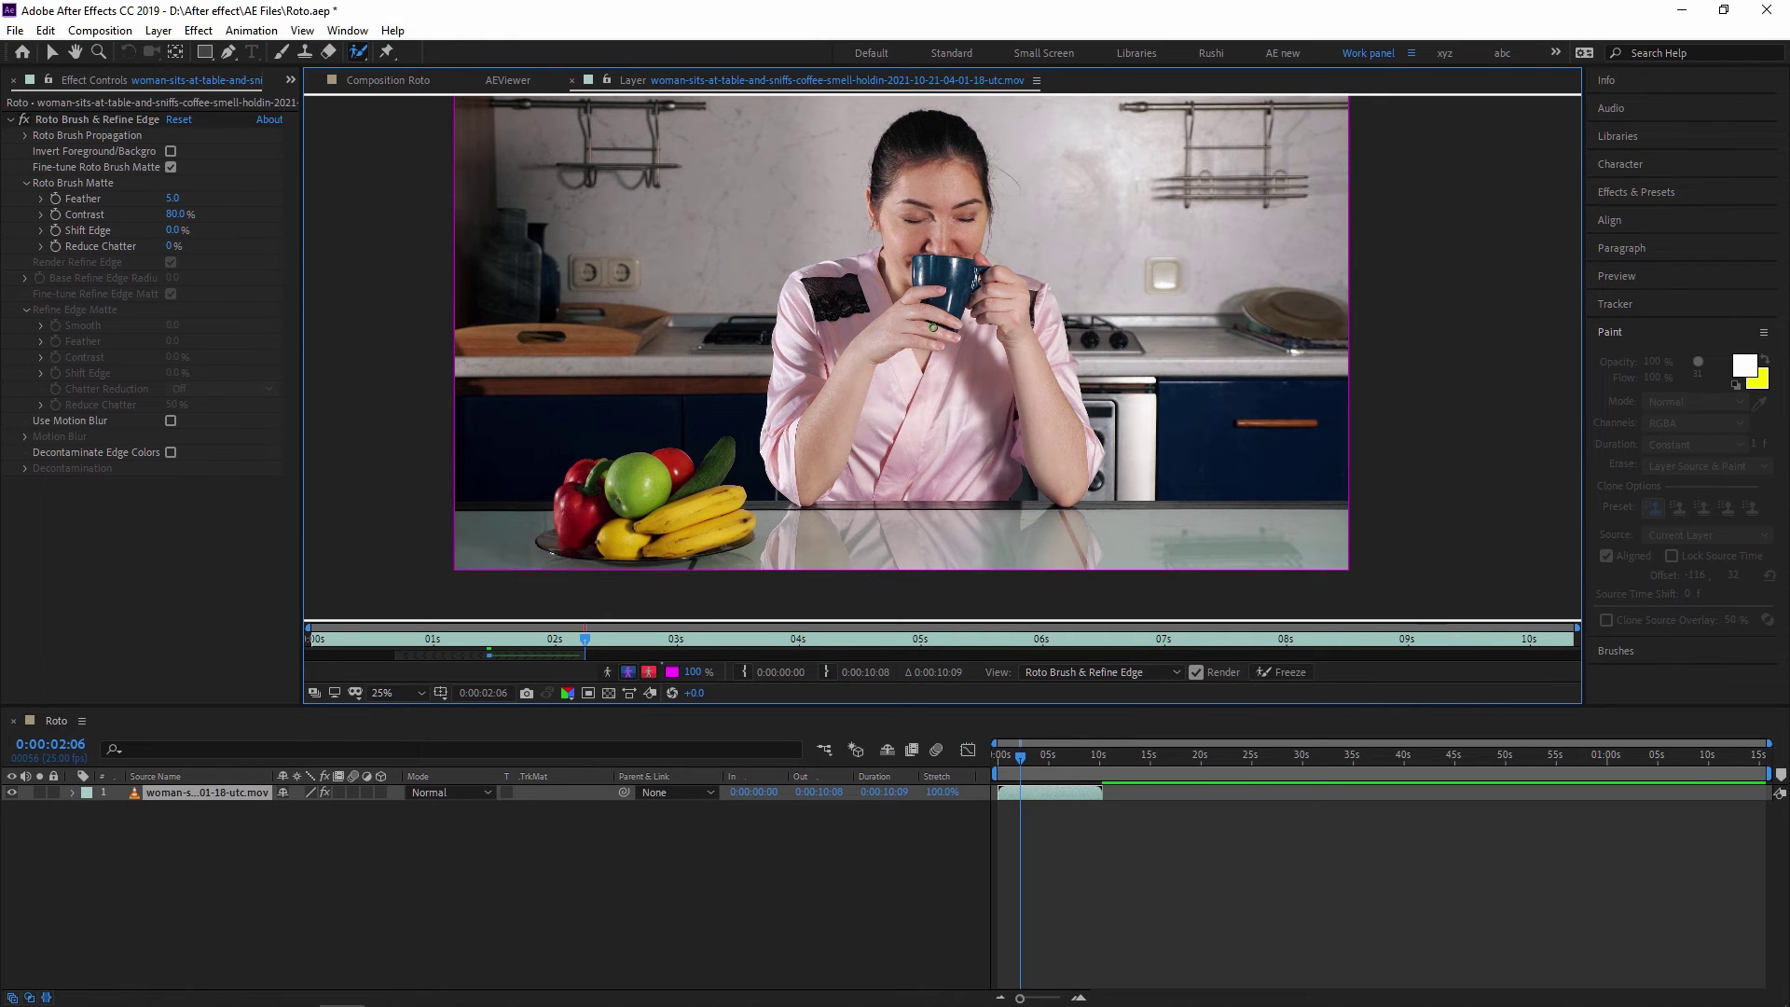
Step: At 0:00:02:06, enlarge the brush, repaint over the whole woman and continue stepping forward
left_click_drag(933, 327, 933, 371, "ctrl")
left_click_drag(923, 164, 1033, 436)
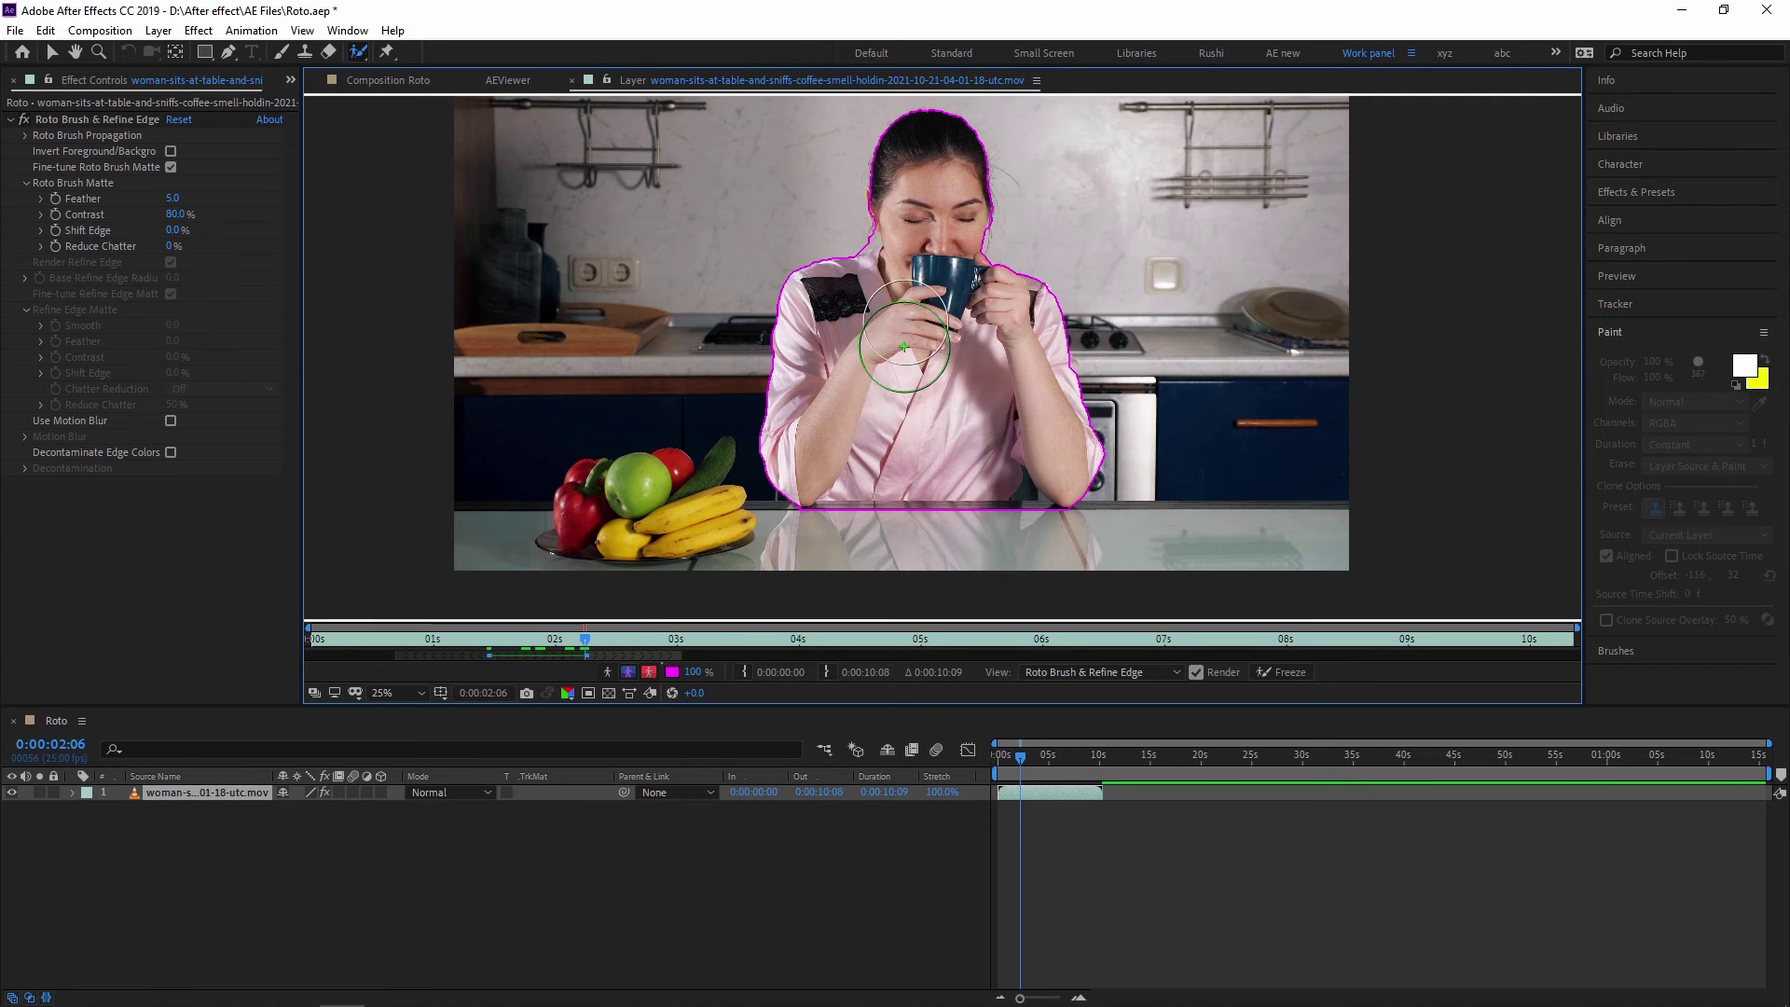
scroll(905, 346, "up", 2)
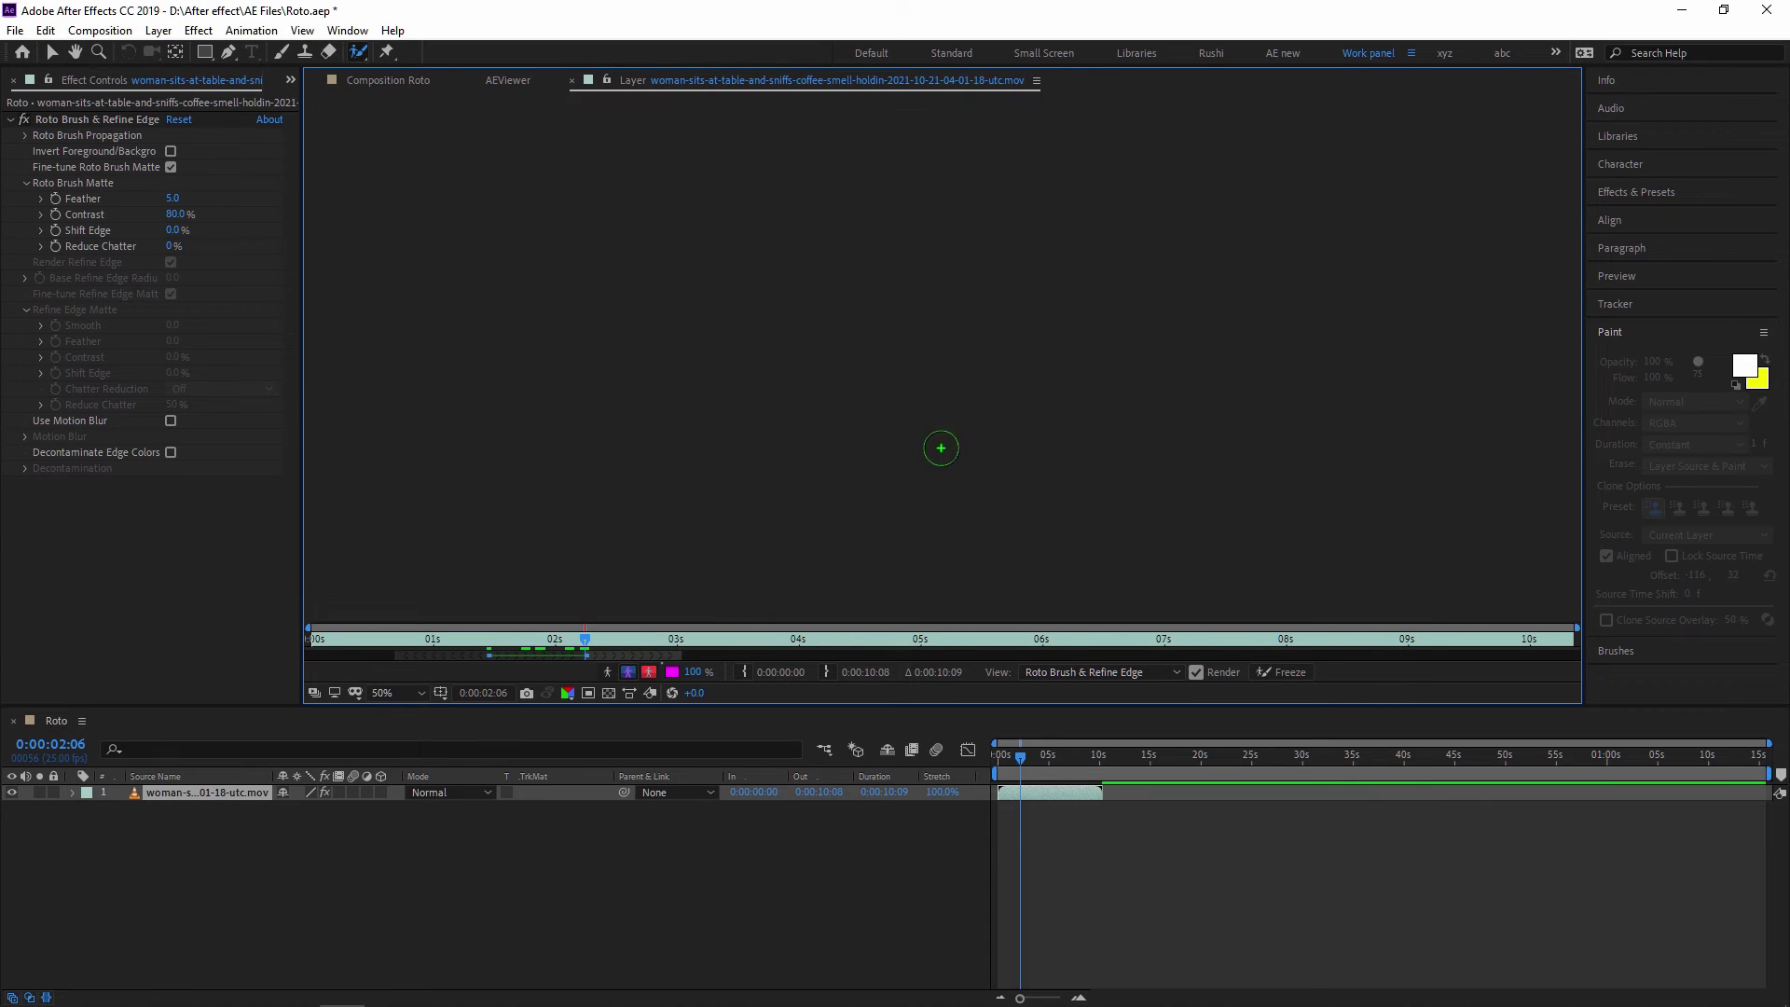
scroll(1000, 416, "down", 2)
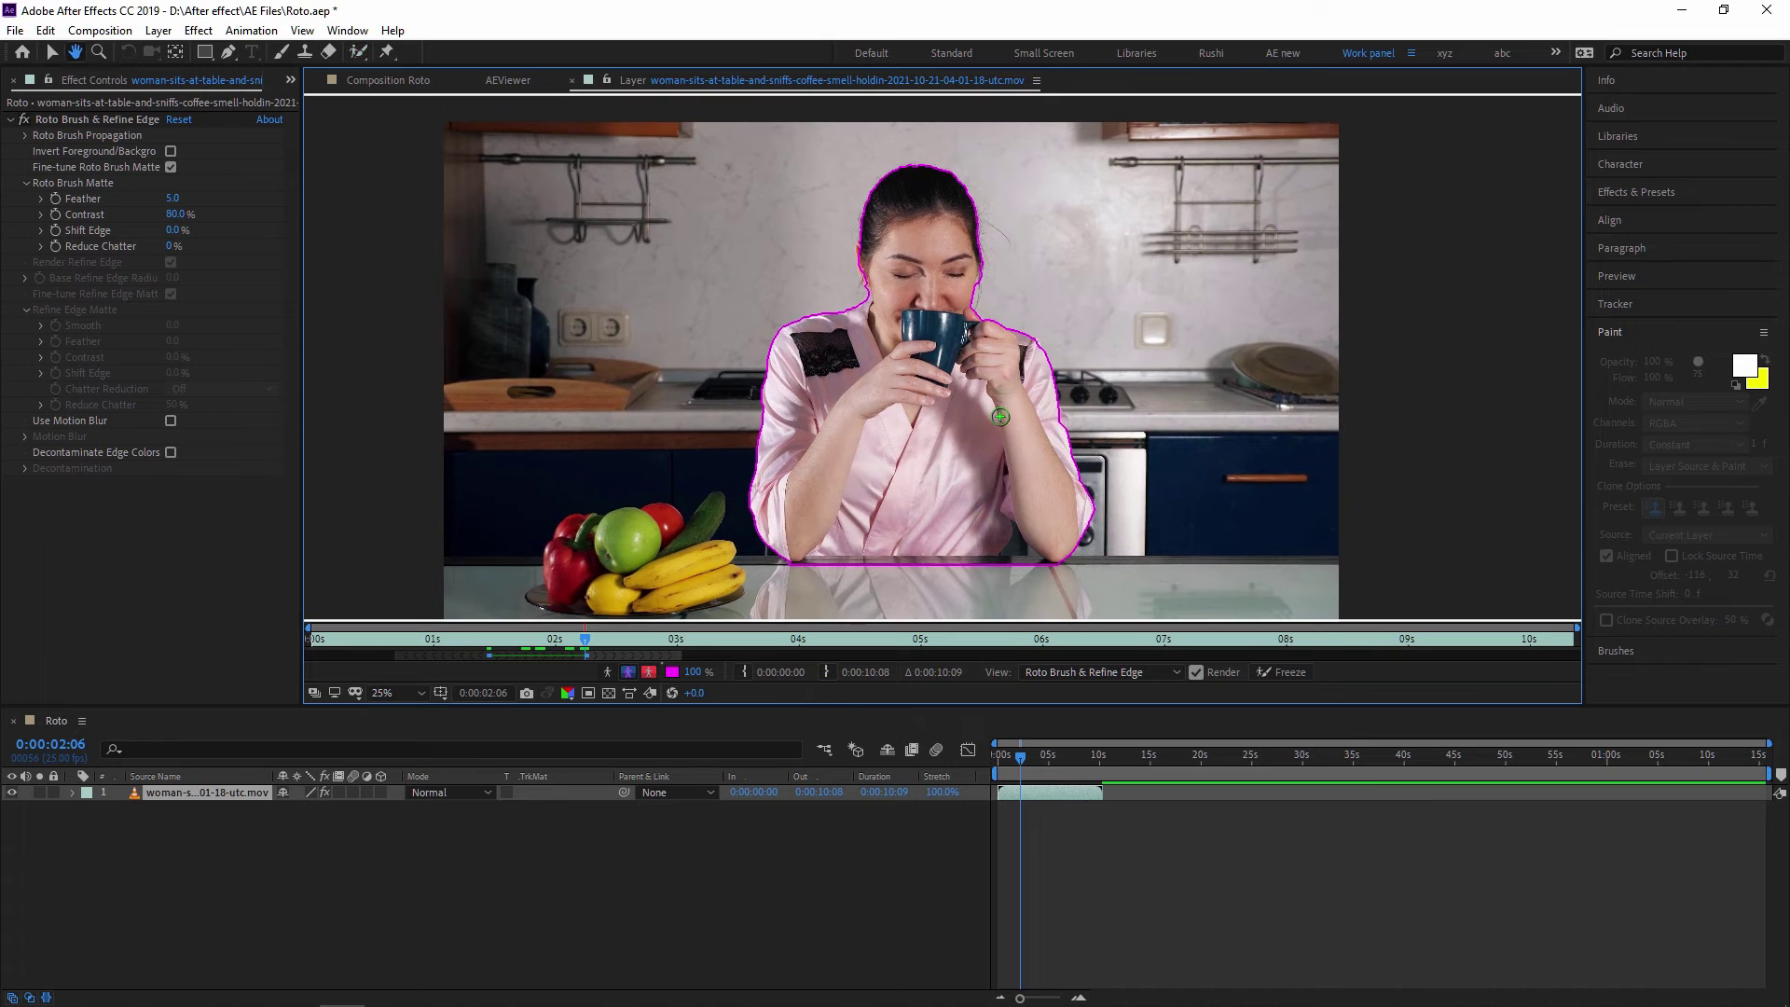
key("Page_Down")
key("Page_Down")
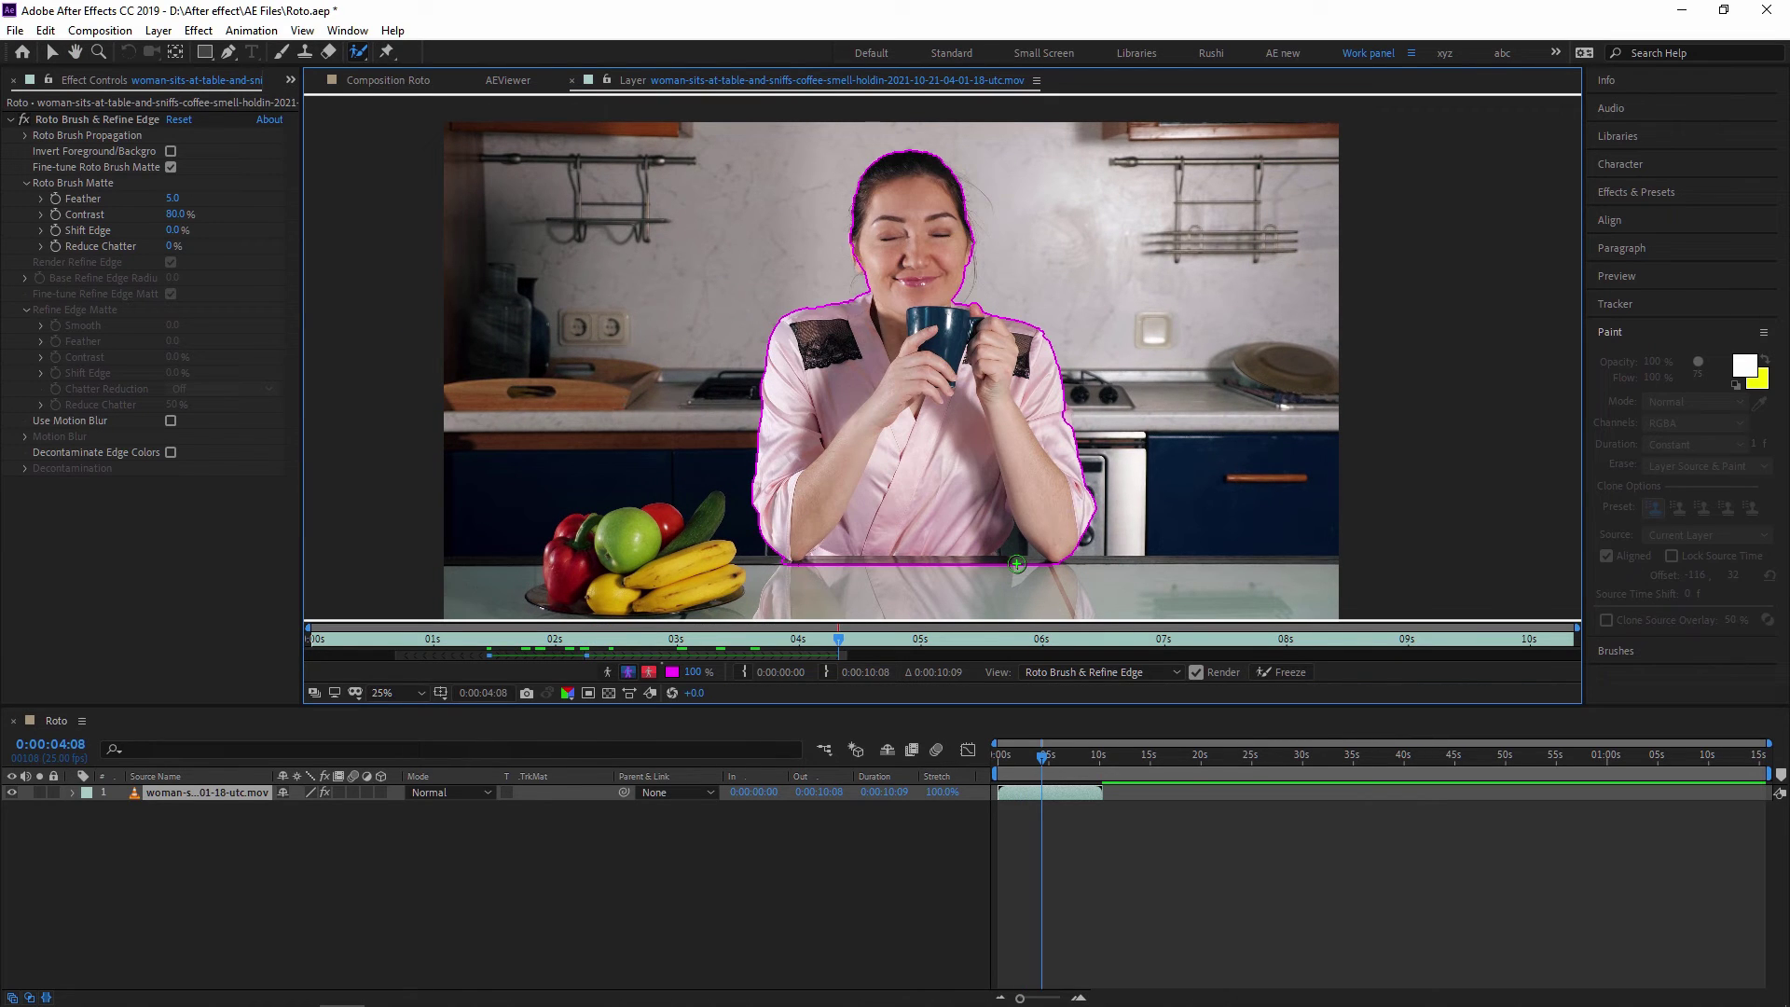
Step: End the work area at the current frame and trim the composition to it
key("n")
right_click(1037, 771)
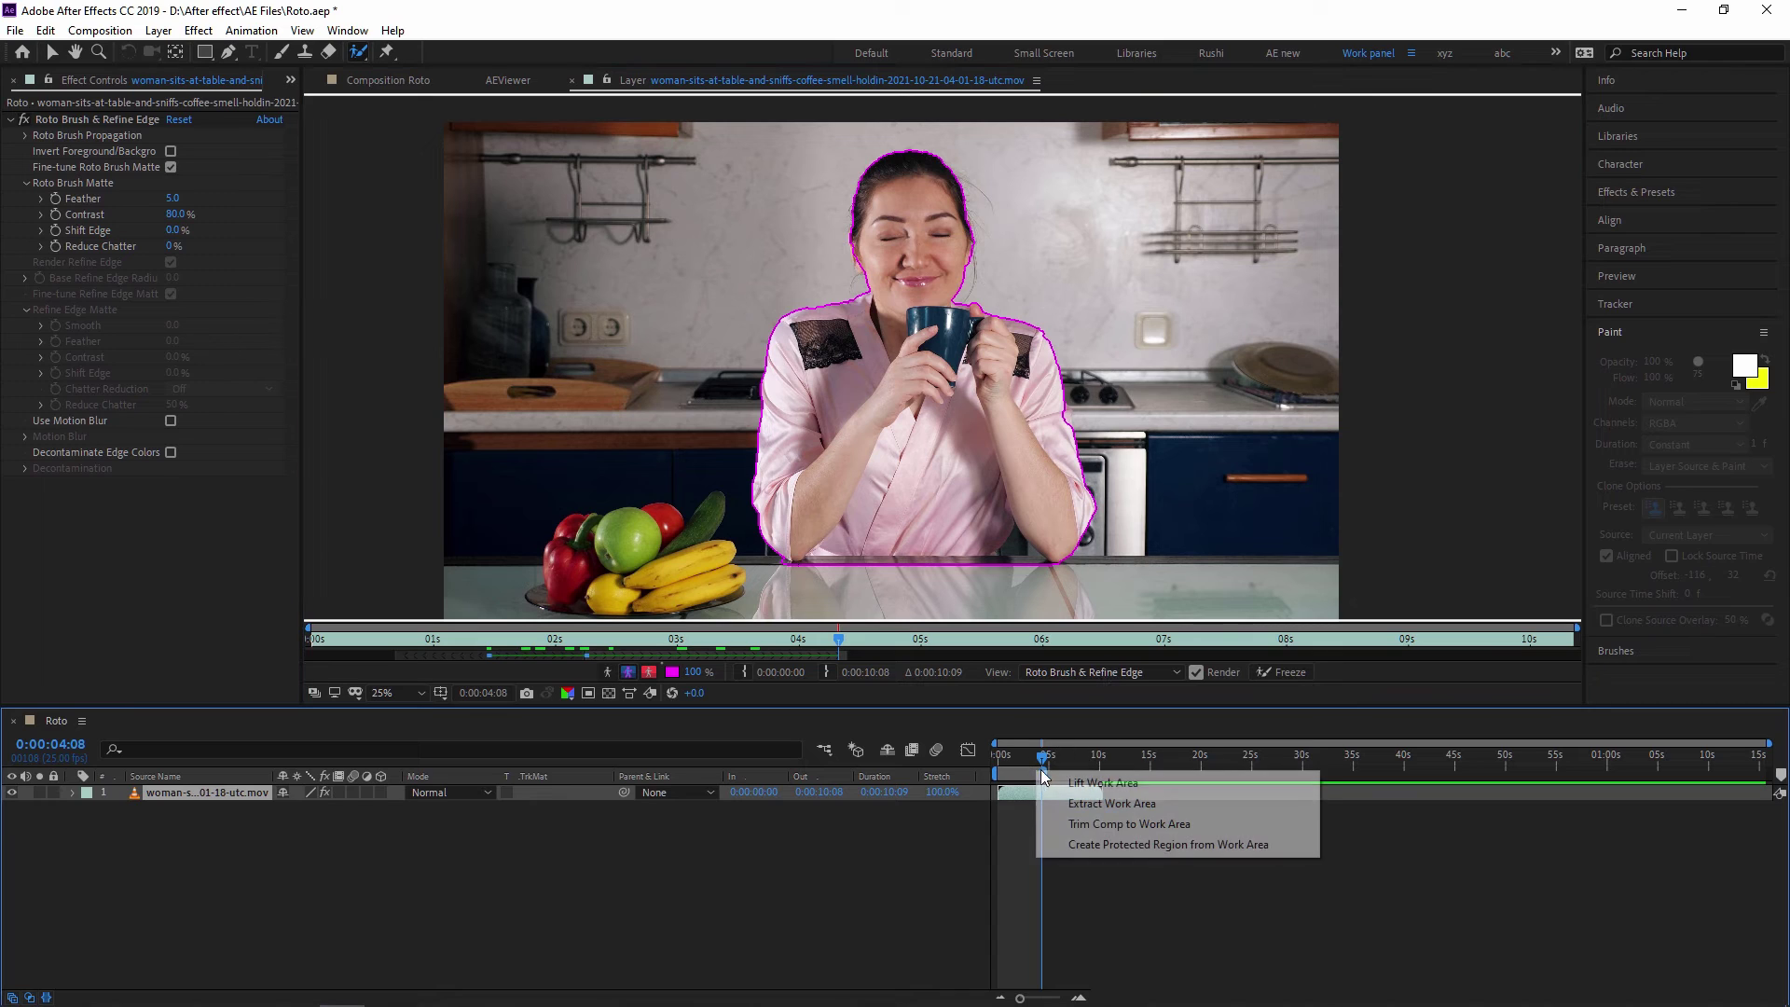
left_click(1102, 824)
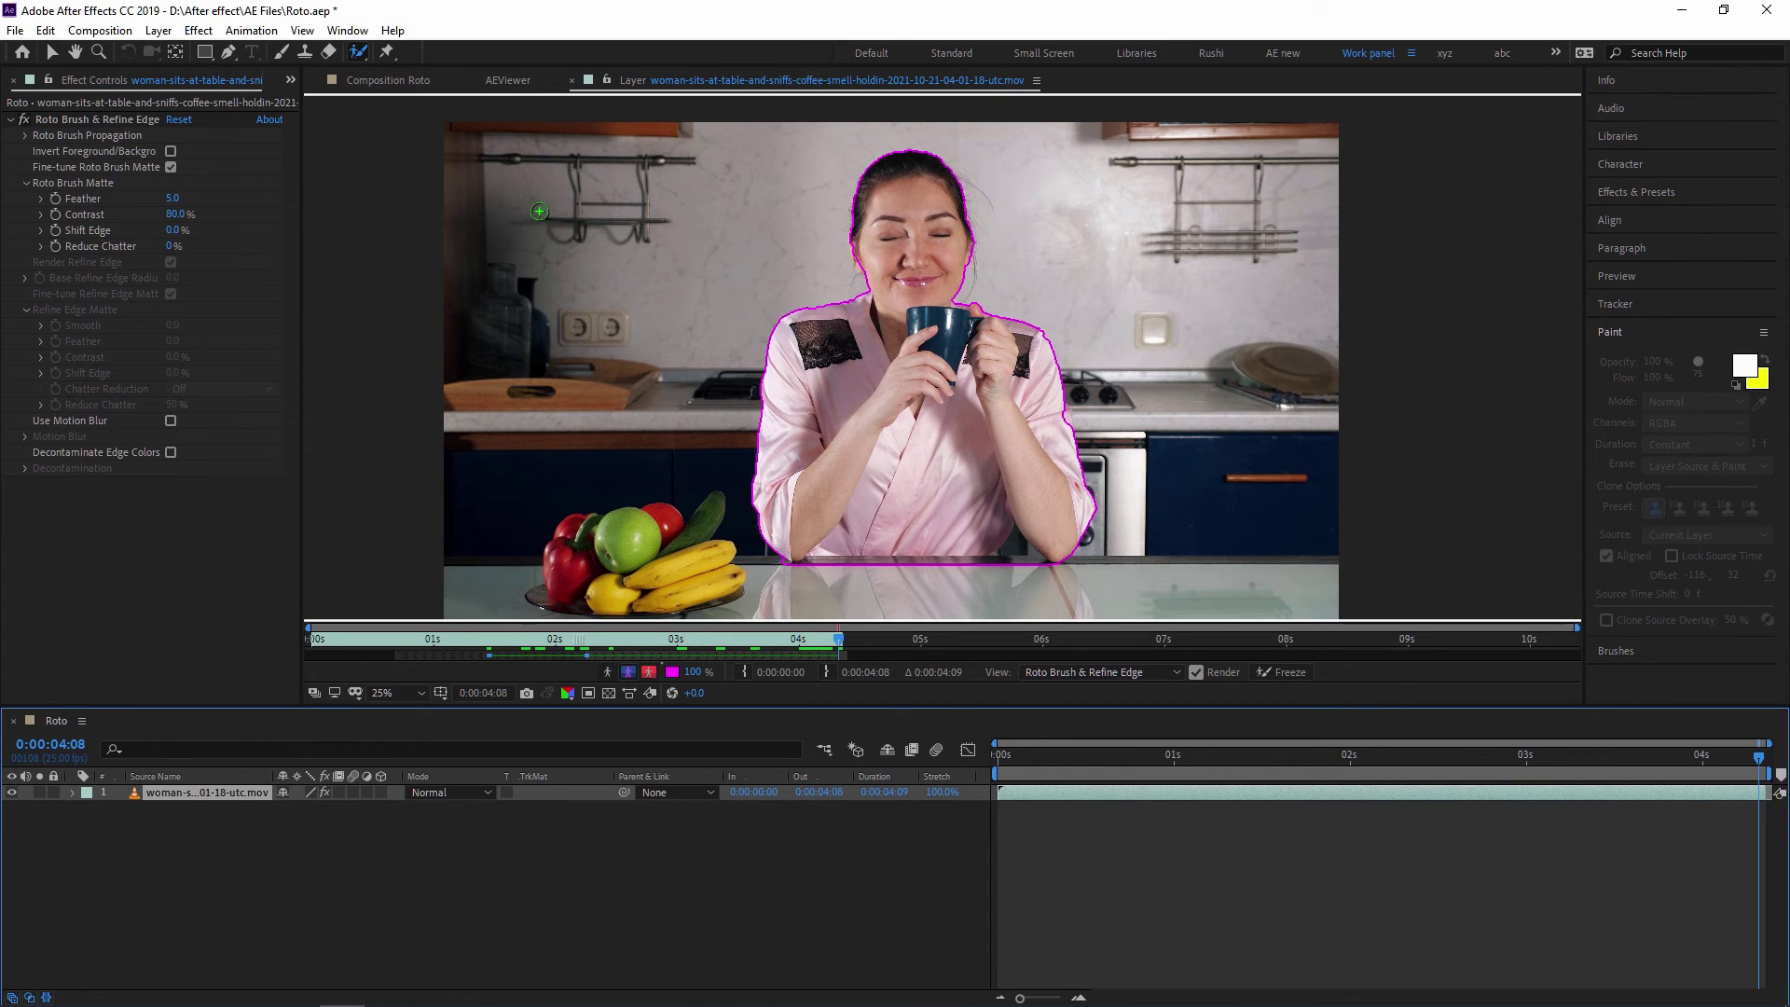
Step: In the Roto comp, add the full kitchen clip as layer 2 beneath the rotoscoped woman
left_click(392, 80)
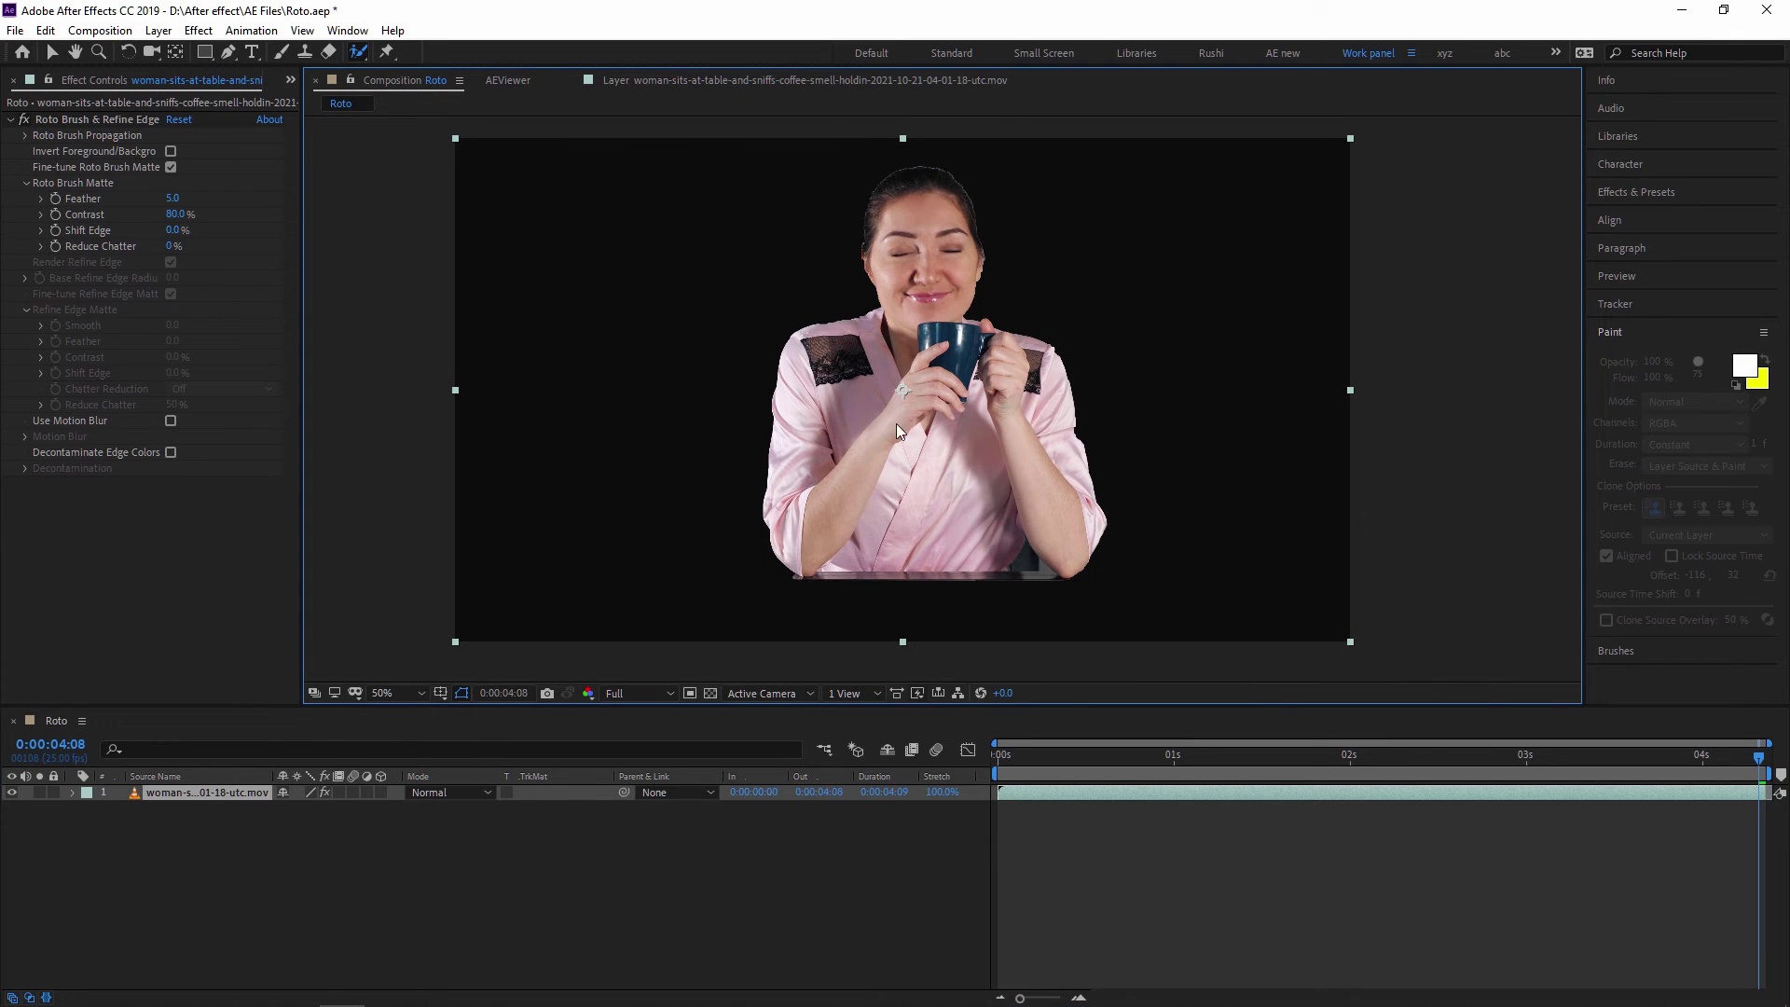
left_click(206, 797)
key("ctrl+d")
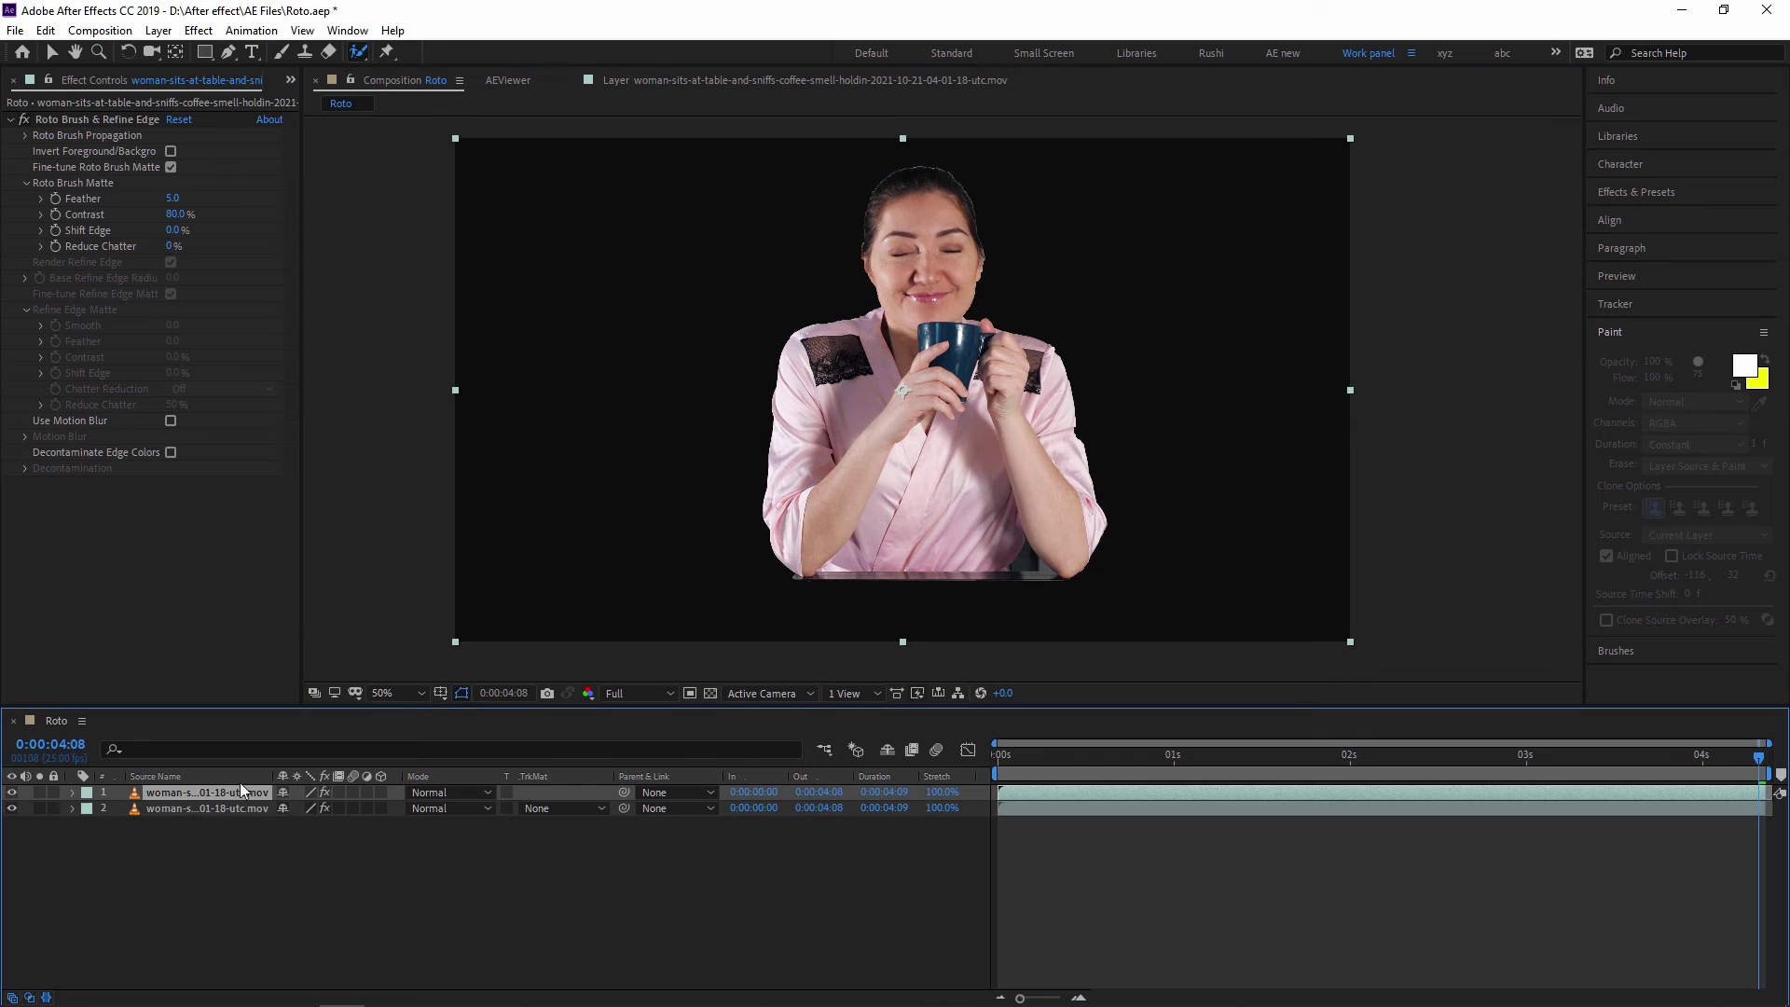
key("Delete")
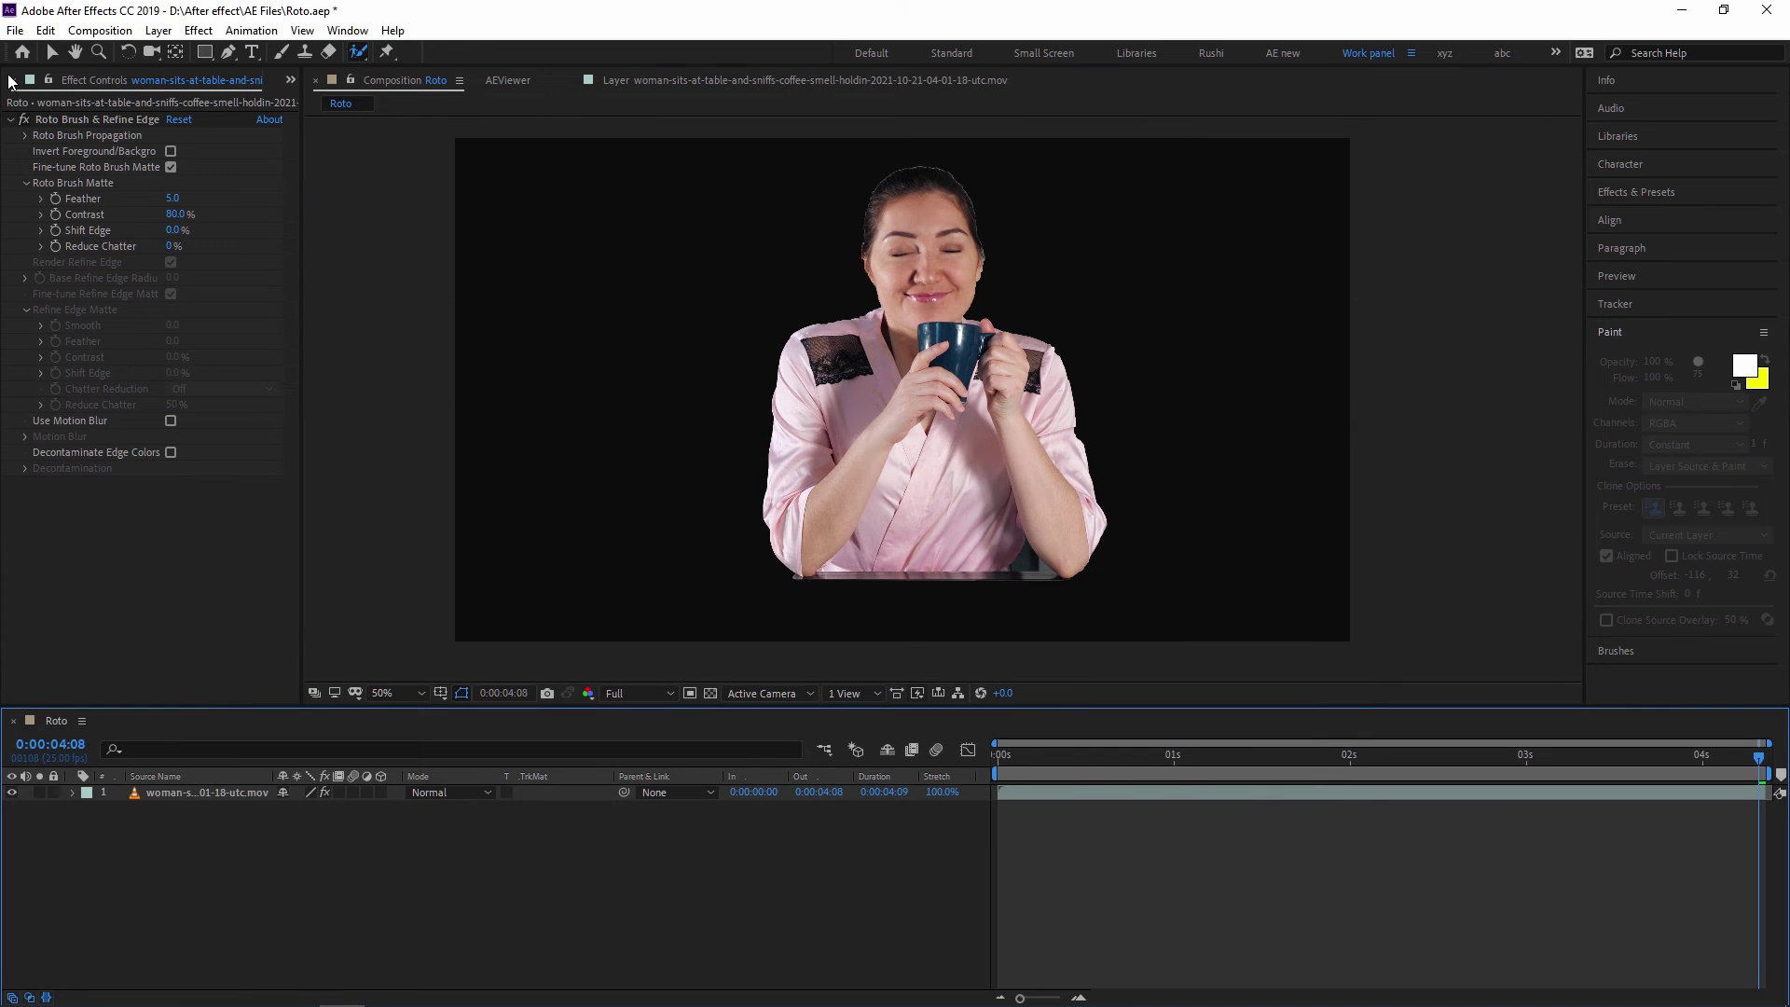
left_click(6, 83)
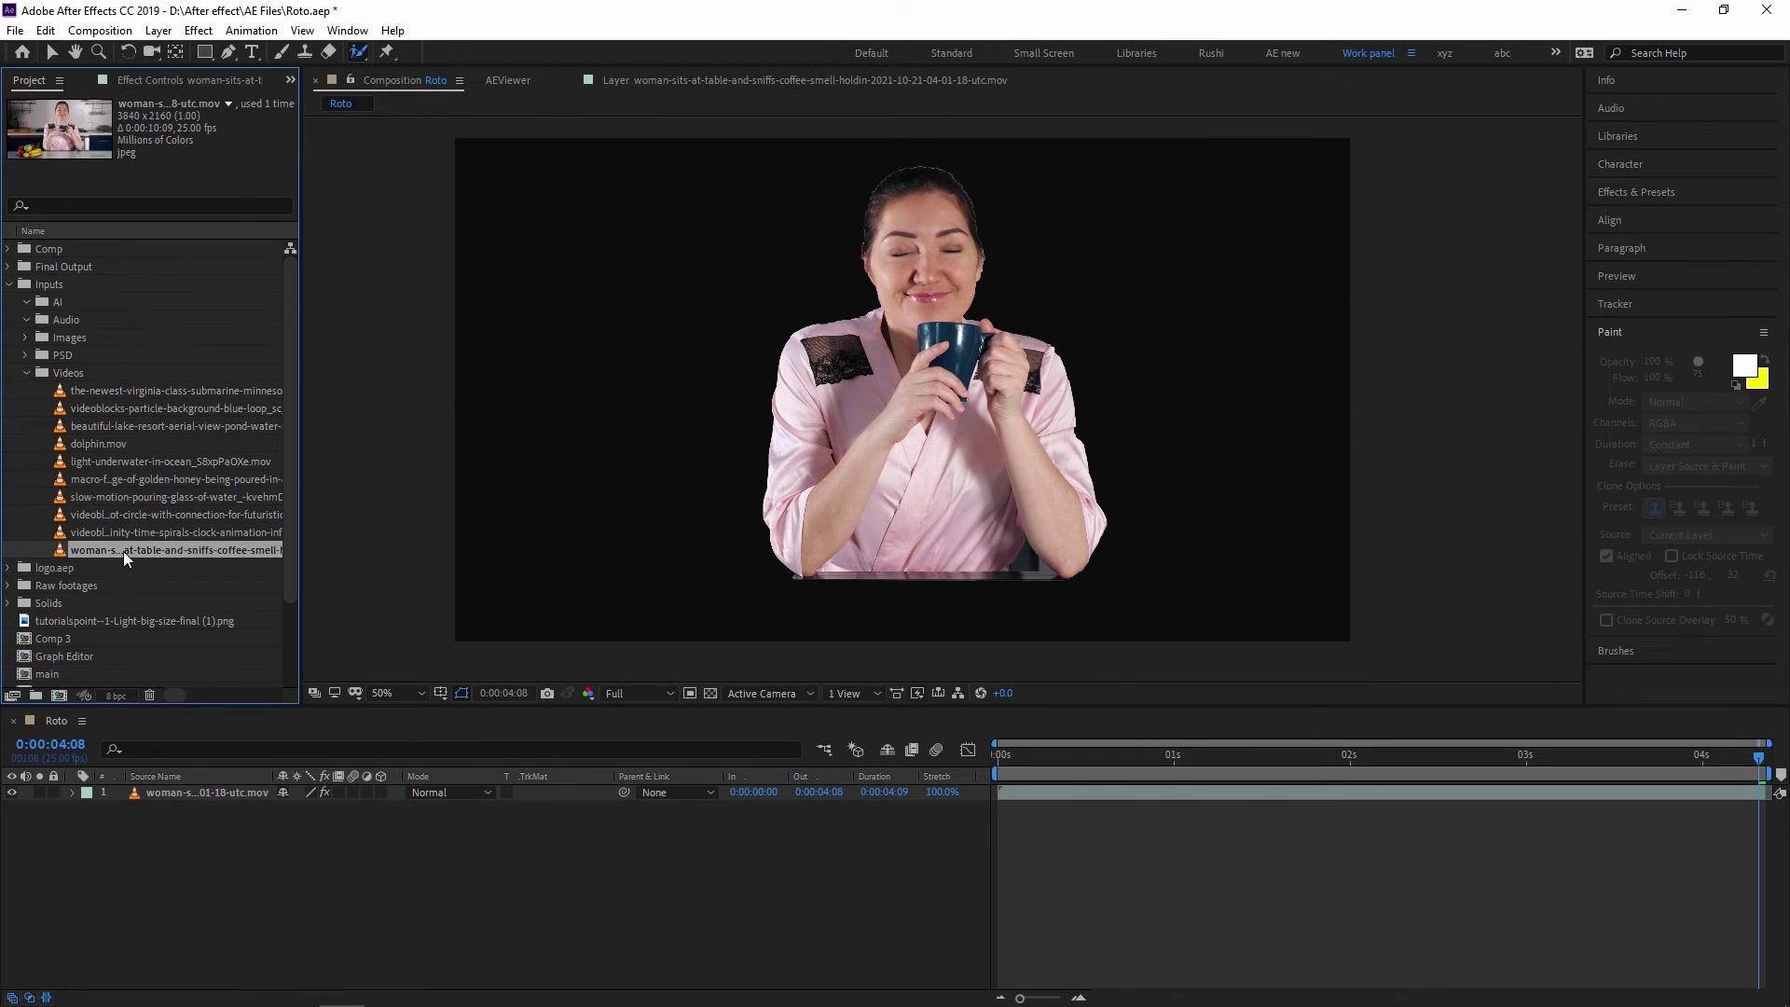
left_click_drag(128, 557, 223, 863)
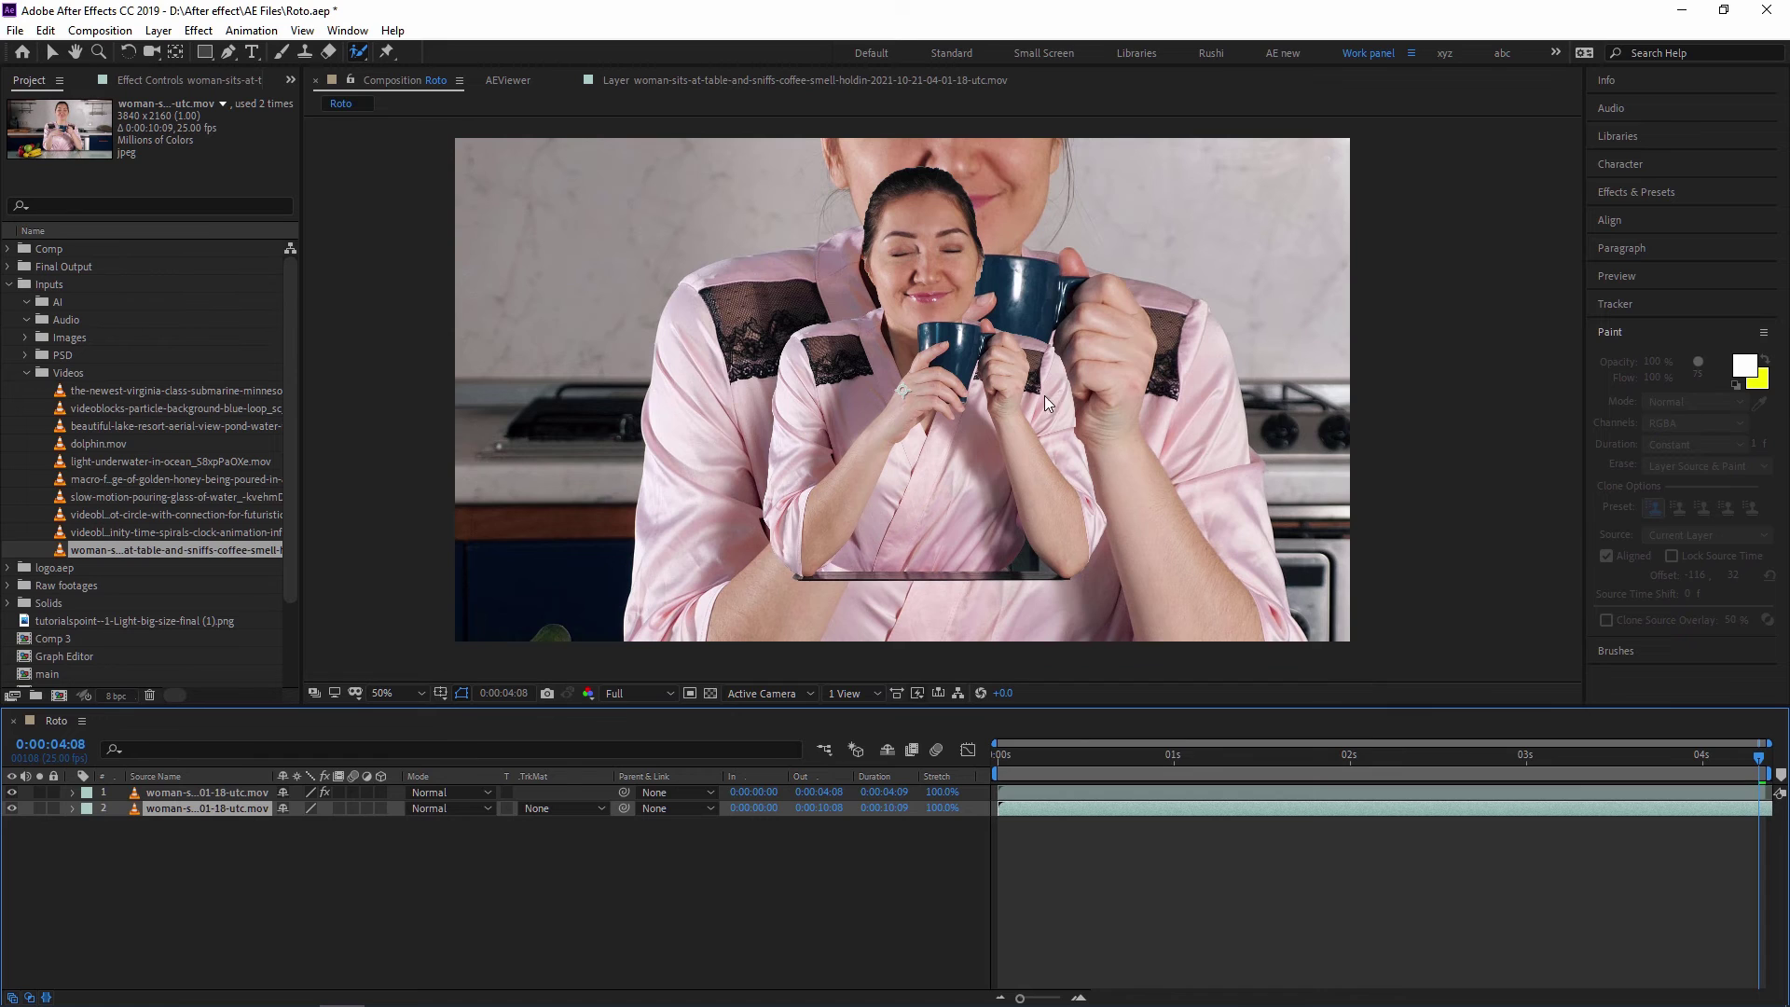
key("comma")
key("comma")
key("period")
key("period")
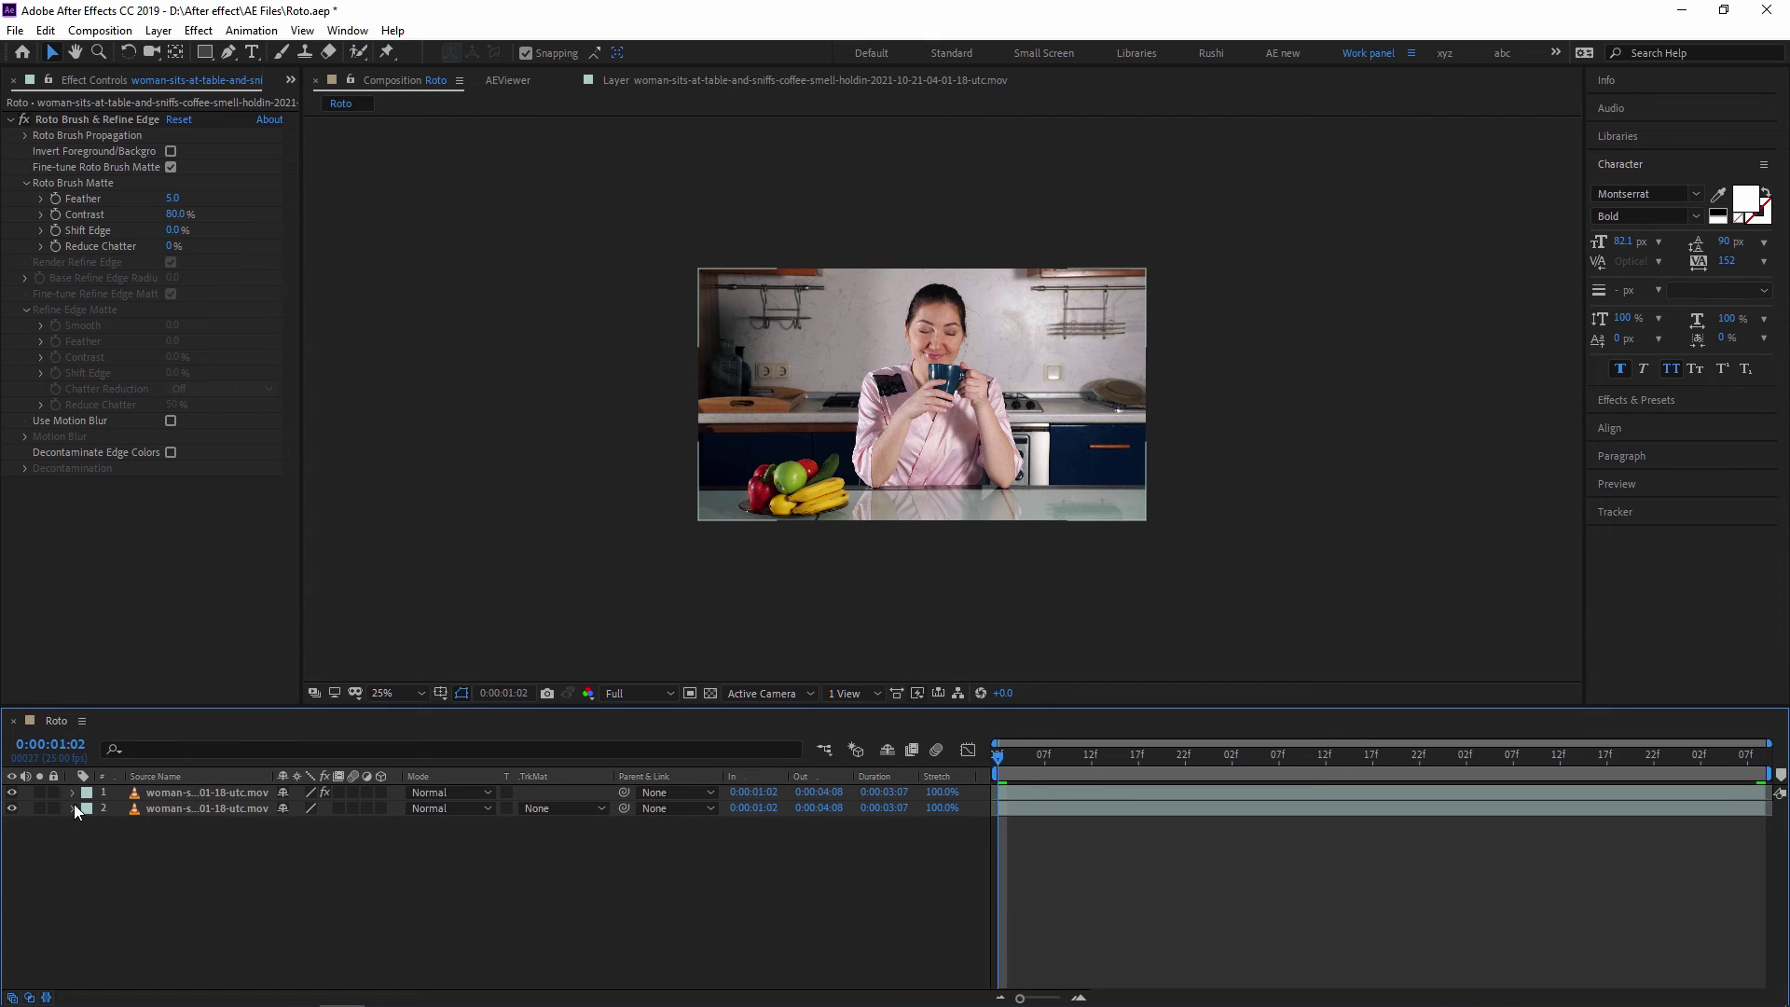
Step: Add a new text layer reading 'Good morning' to the Roto comp
right_click(459, 934)
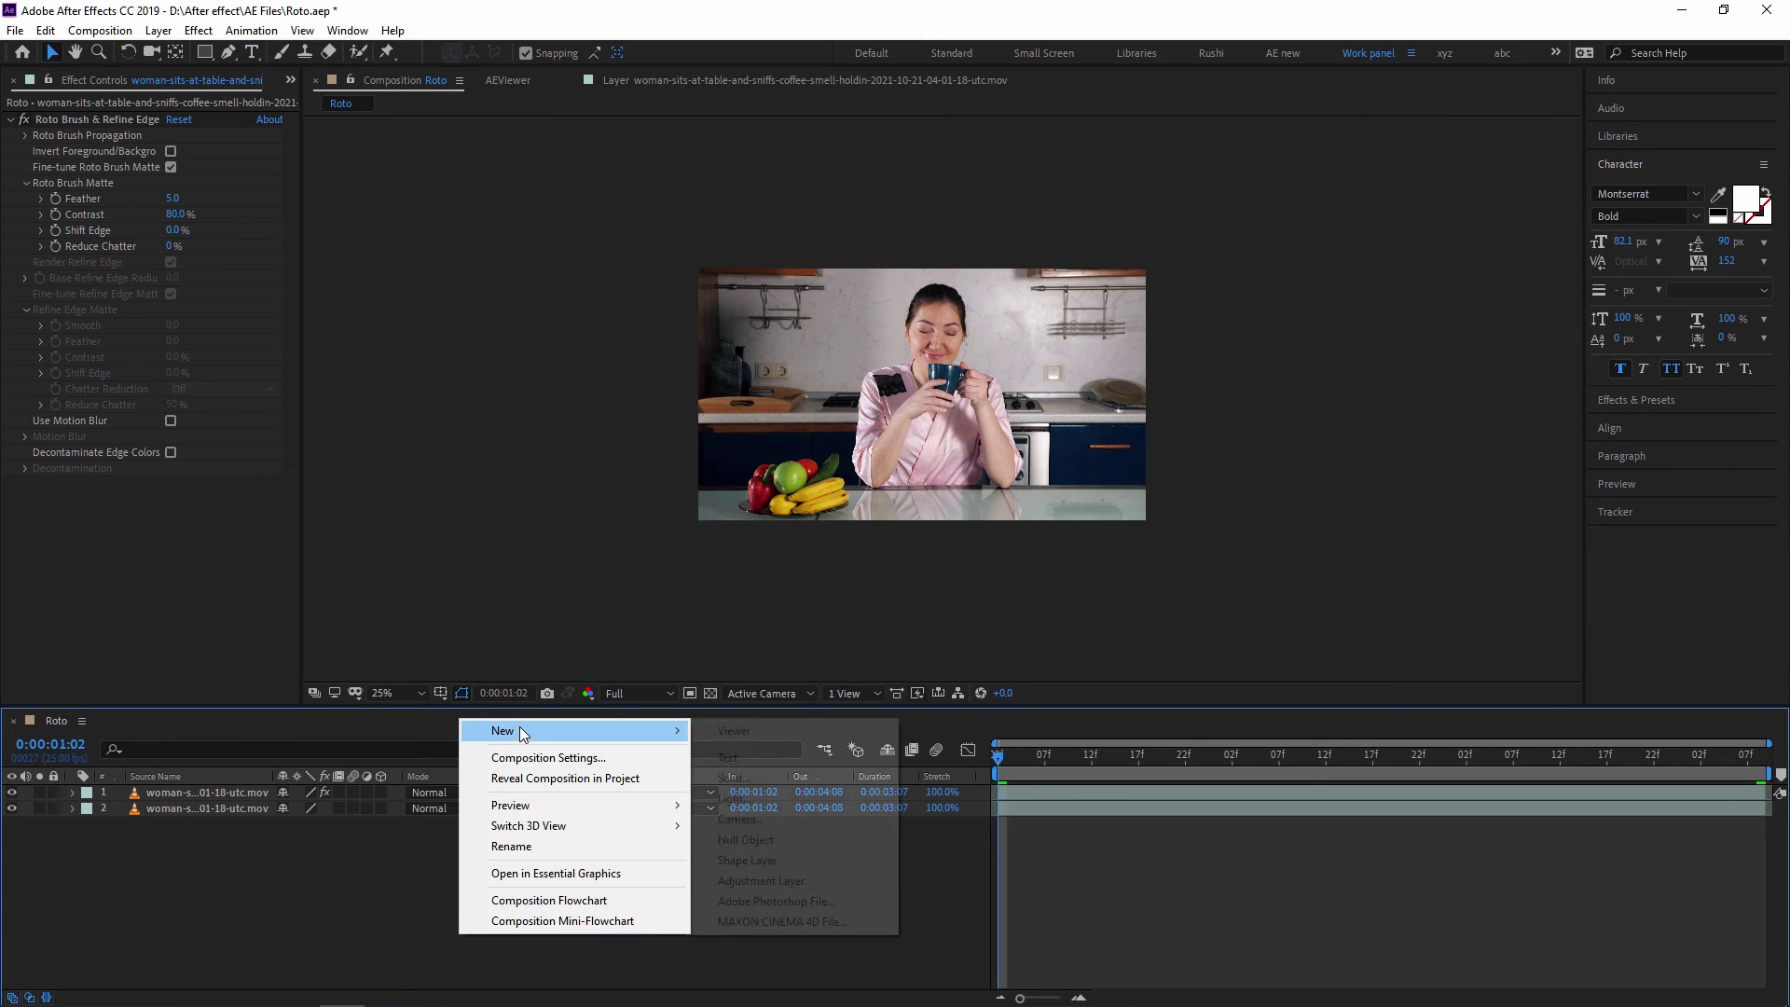
mouse_move(526, 732)
left_click(766, 763)
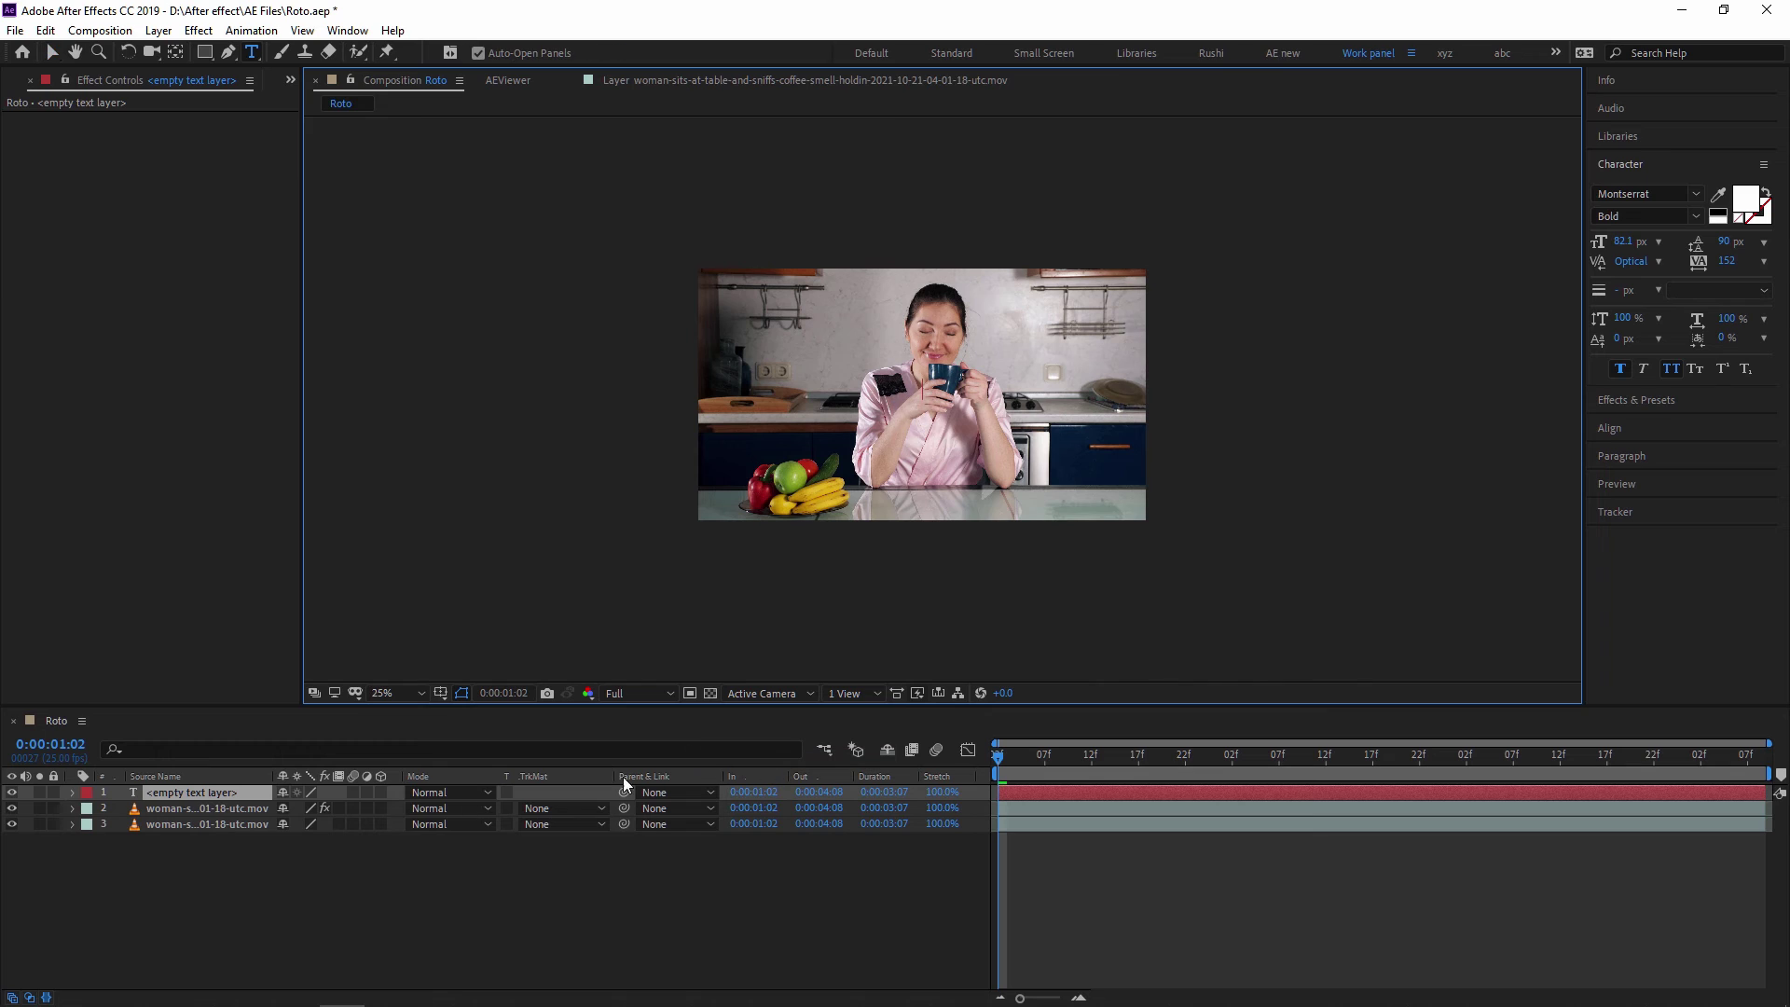
type("Goo")
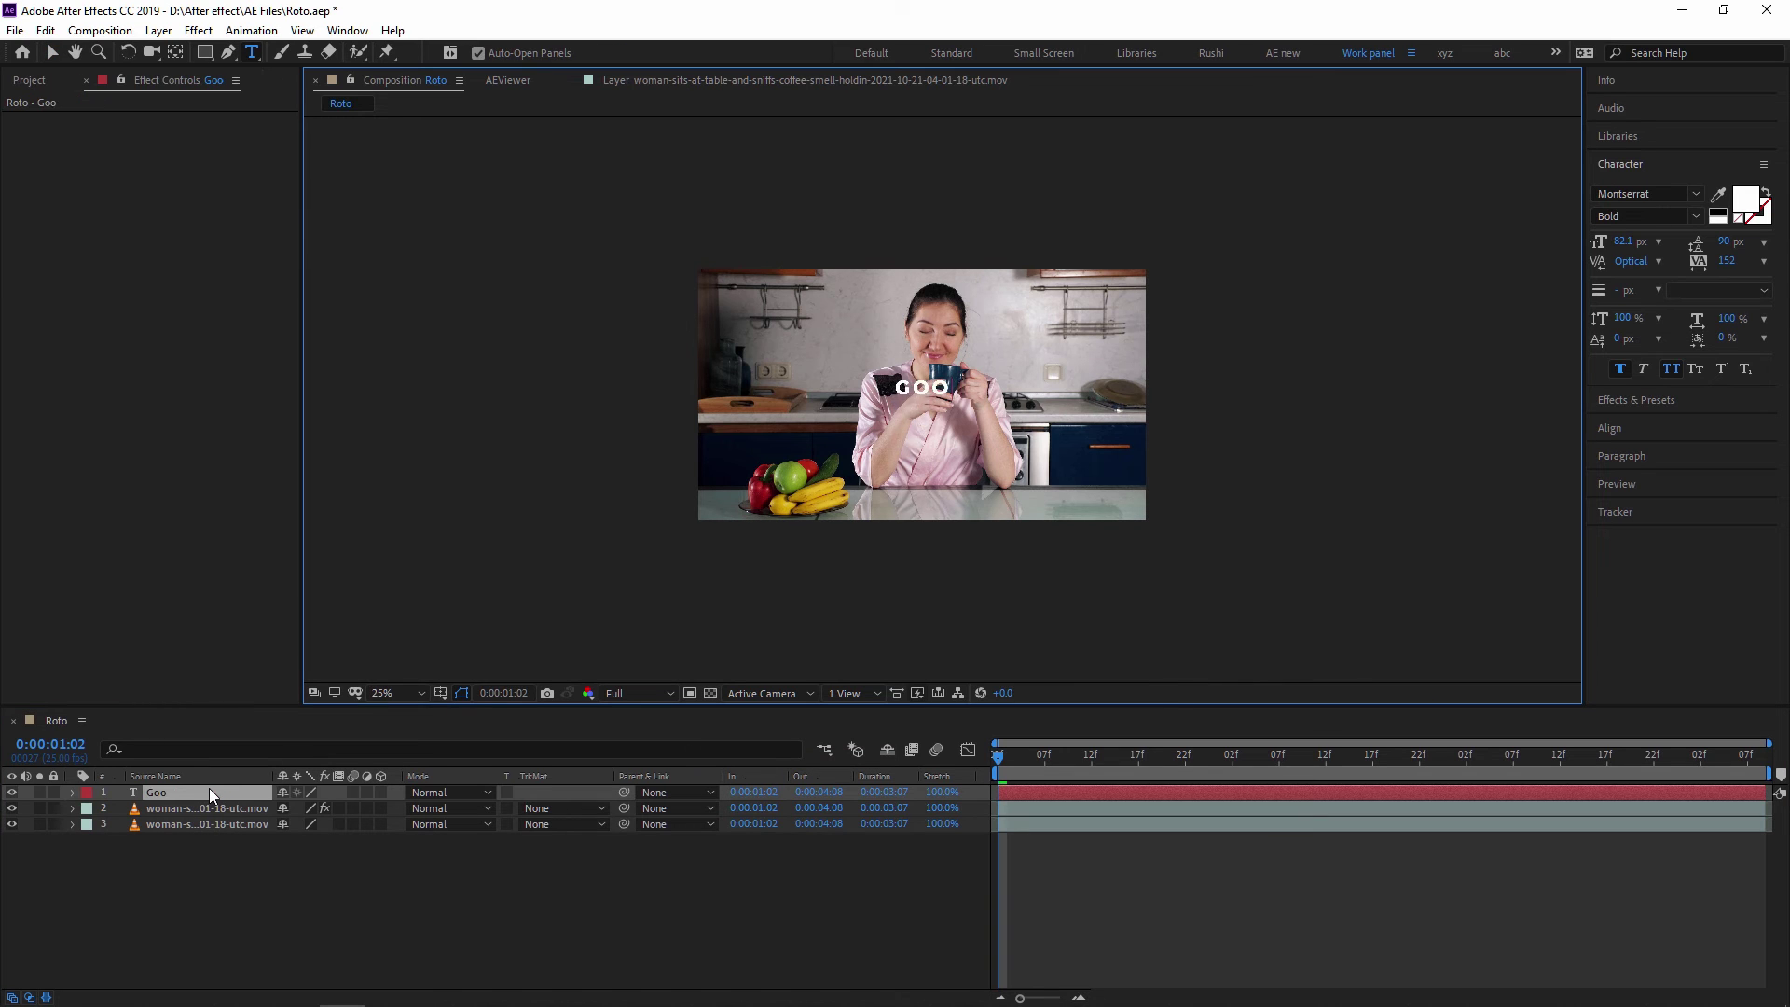
type("d morning")
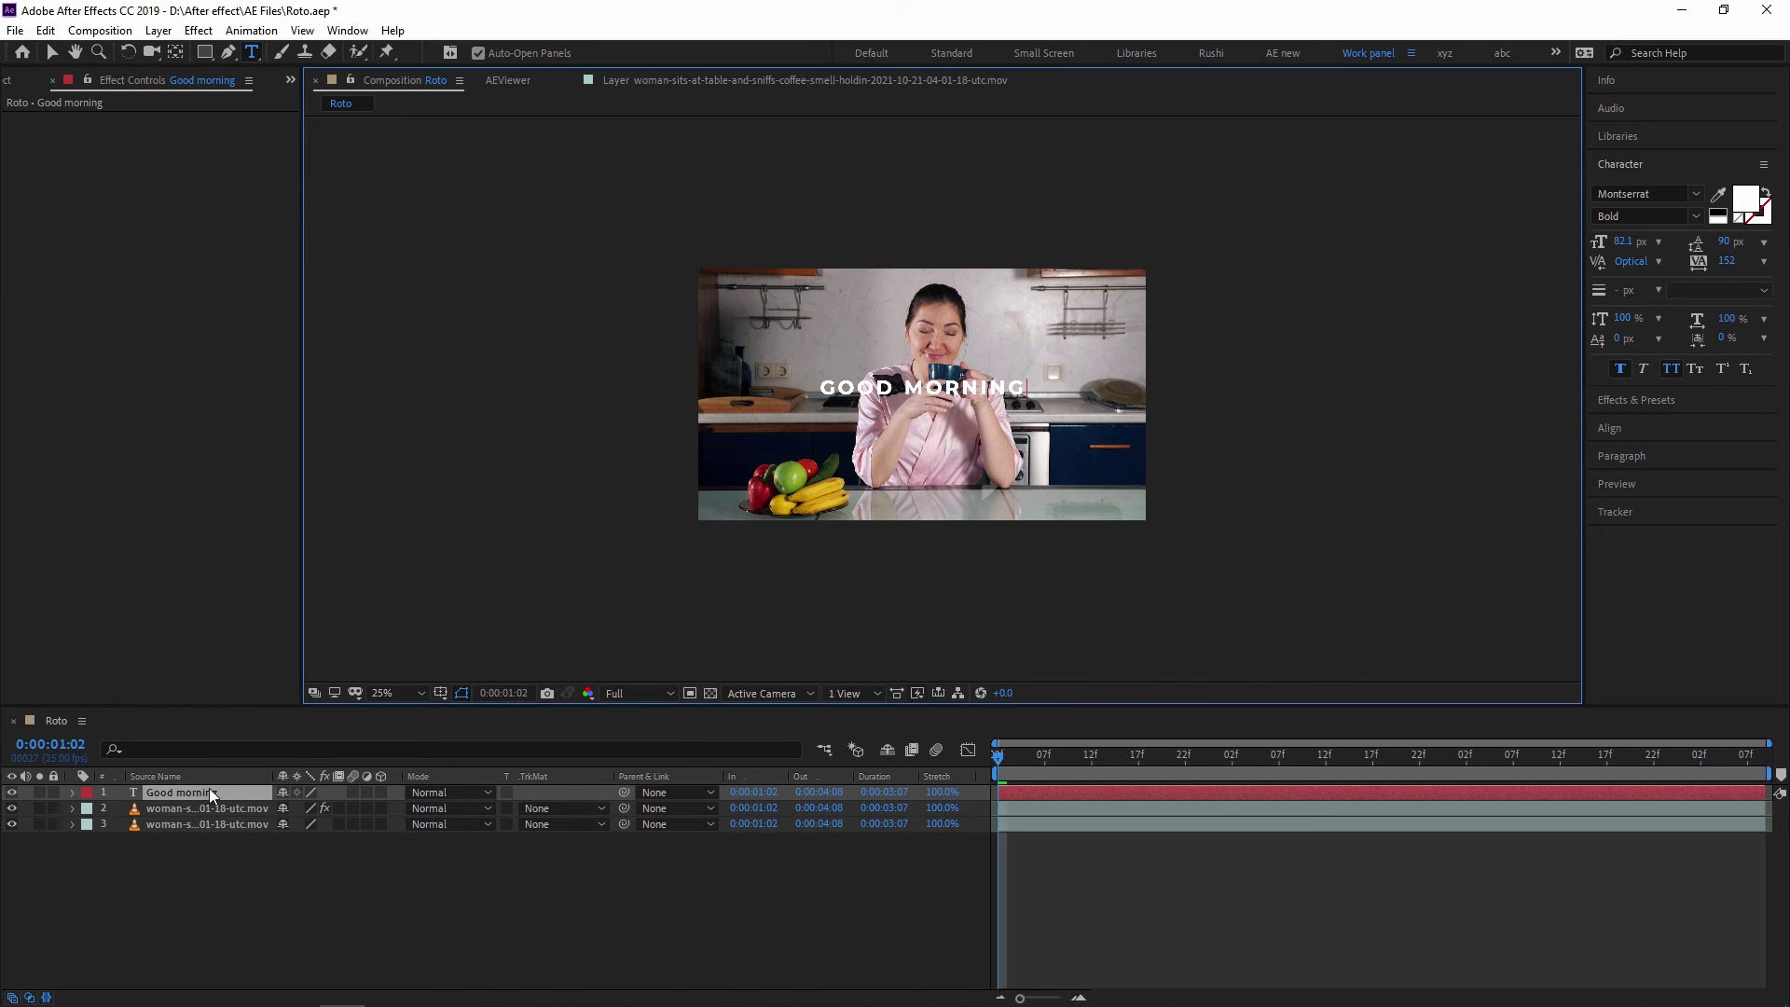
left_click(193, 796)
Step: Enlarge the GOOD MORNING title's font size and move it higher in the frame
key("s")
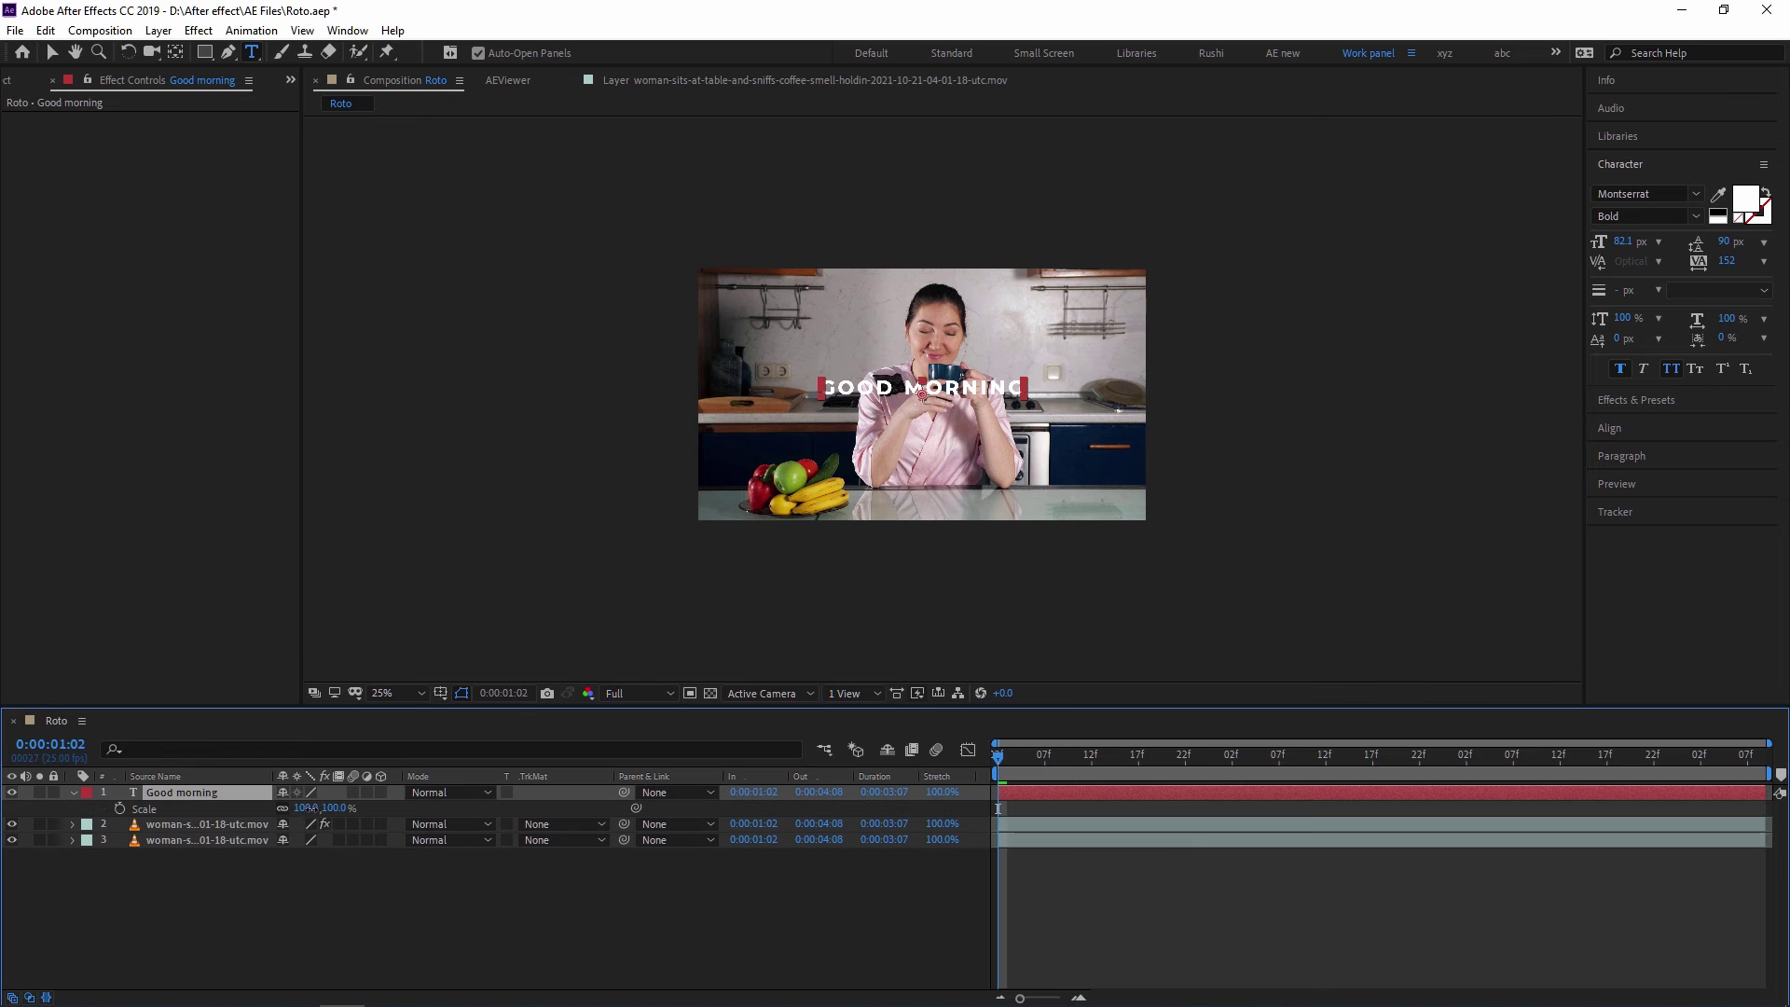
left_click_drag(1623, 241, 1709, 248)
key("v")
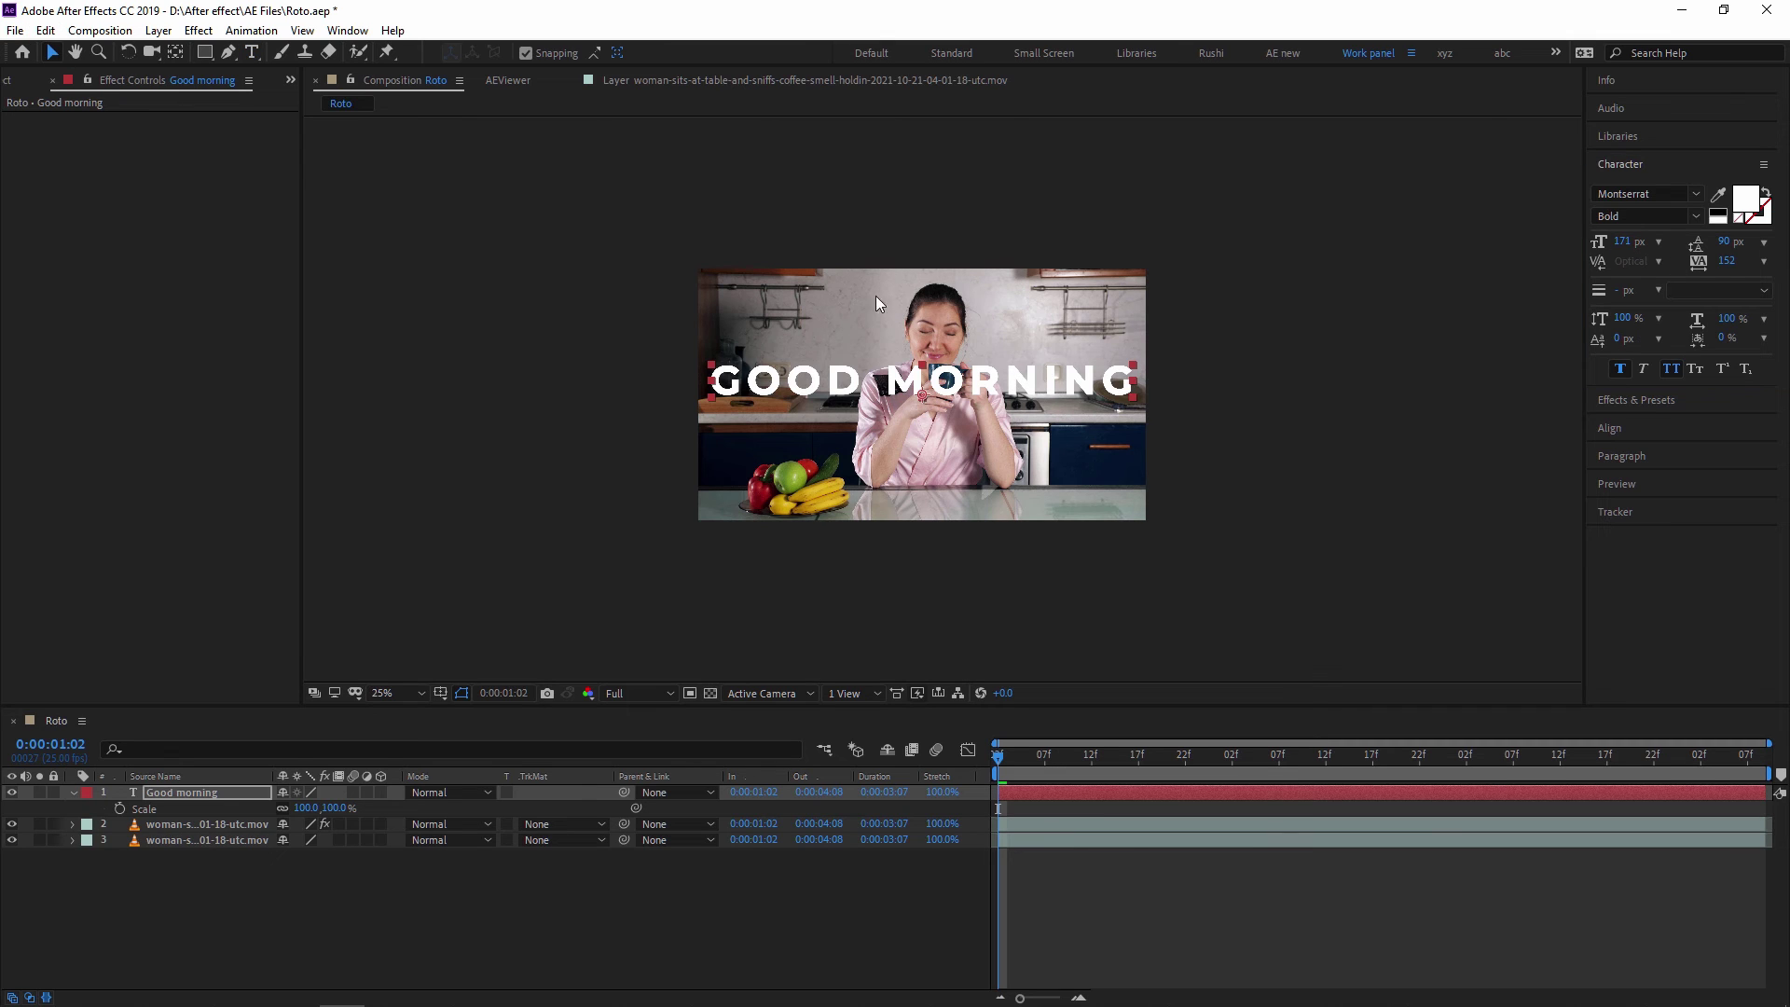
left_click_drag(1056, 376, 1046, 338)
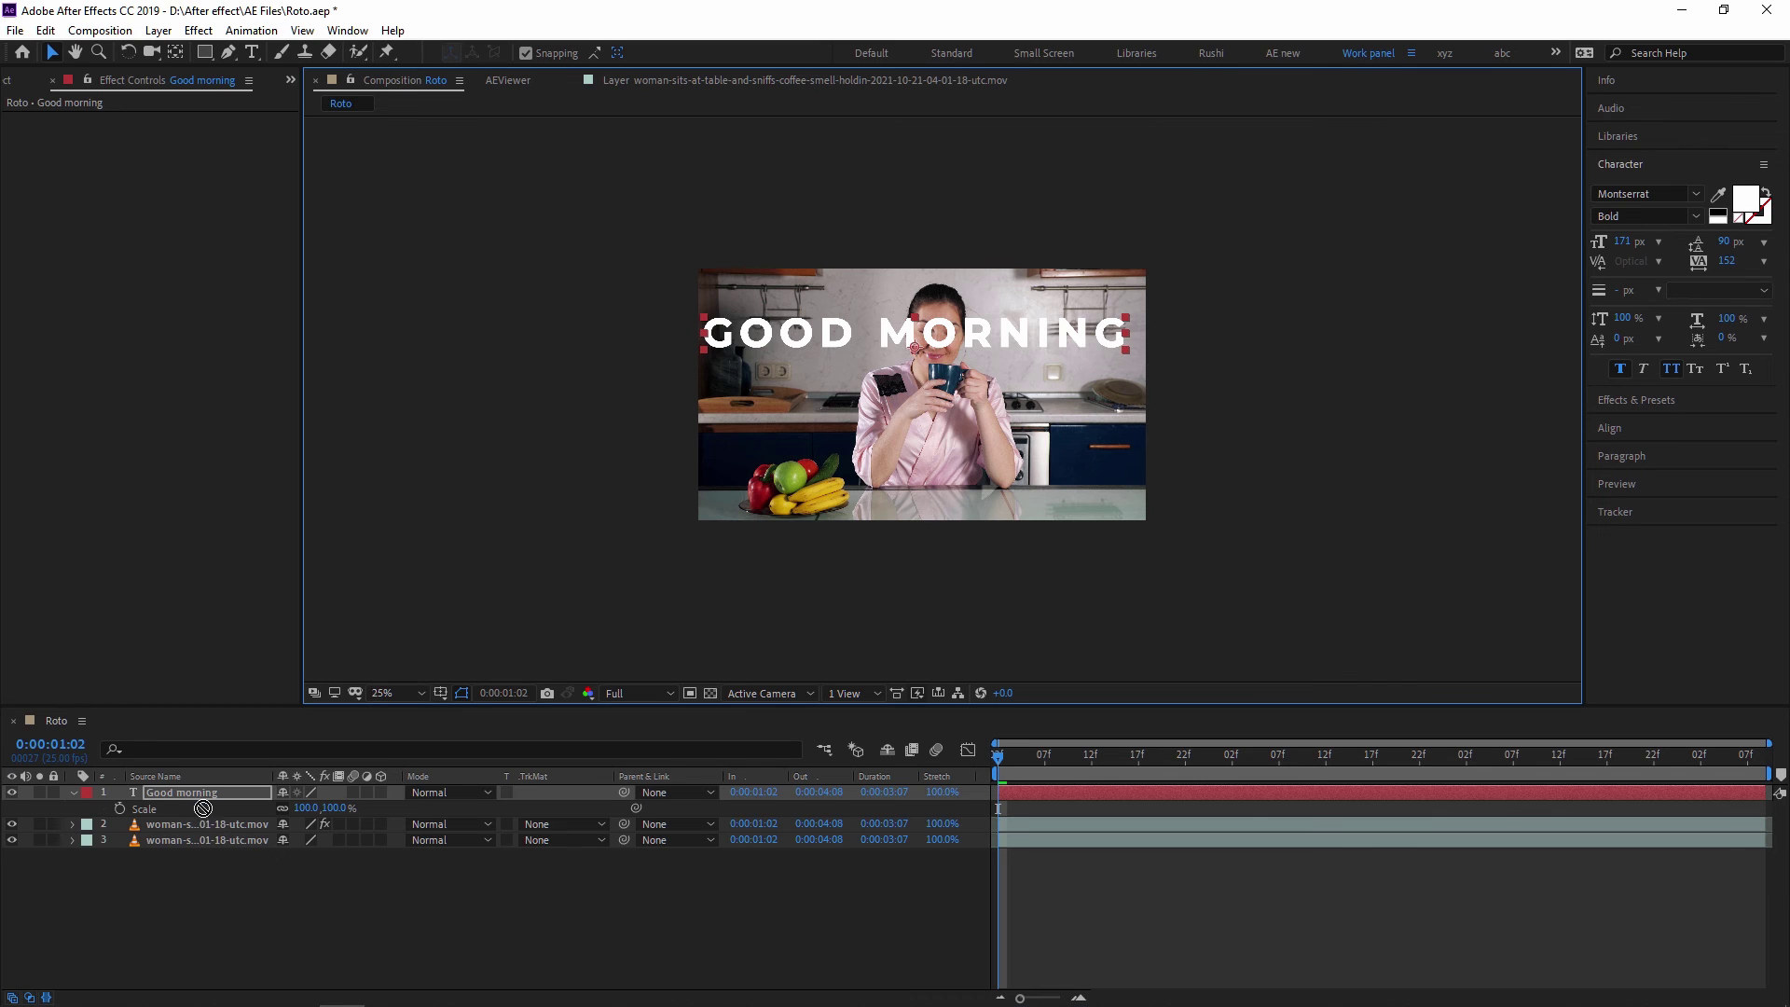
Step: Place the text layer beneath the rotoscoped woman, shift it right, and set its scale to 96%
left_click_drag(203, 809, 216, 831)
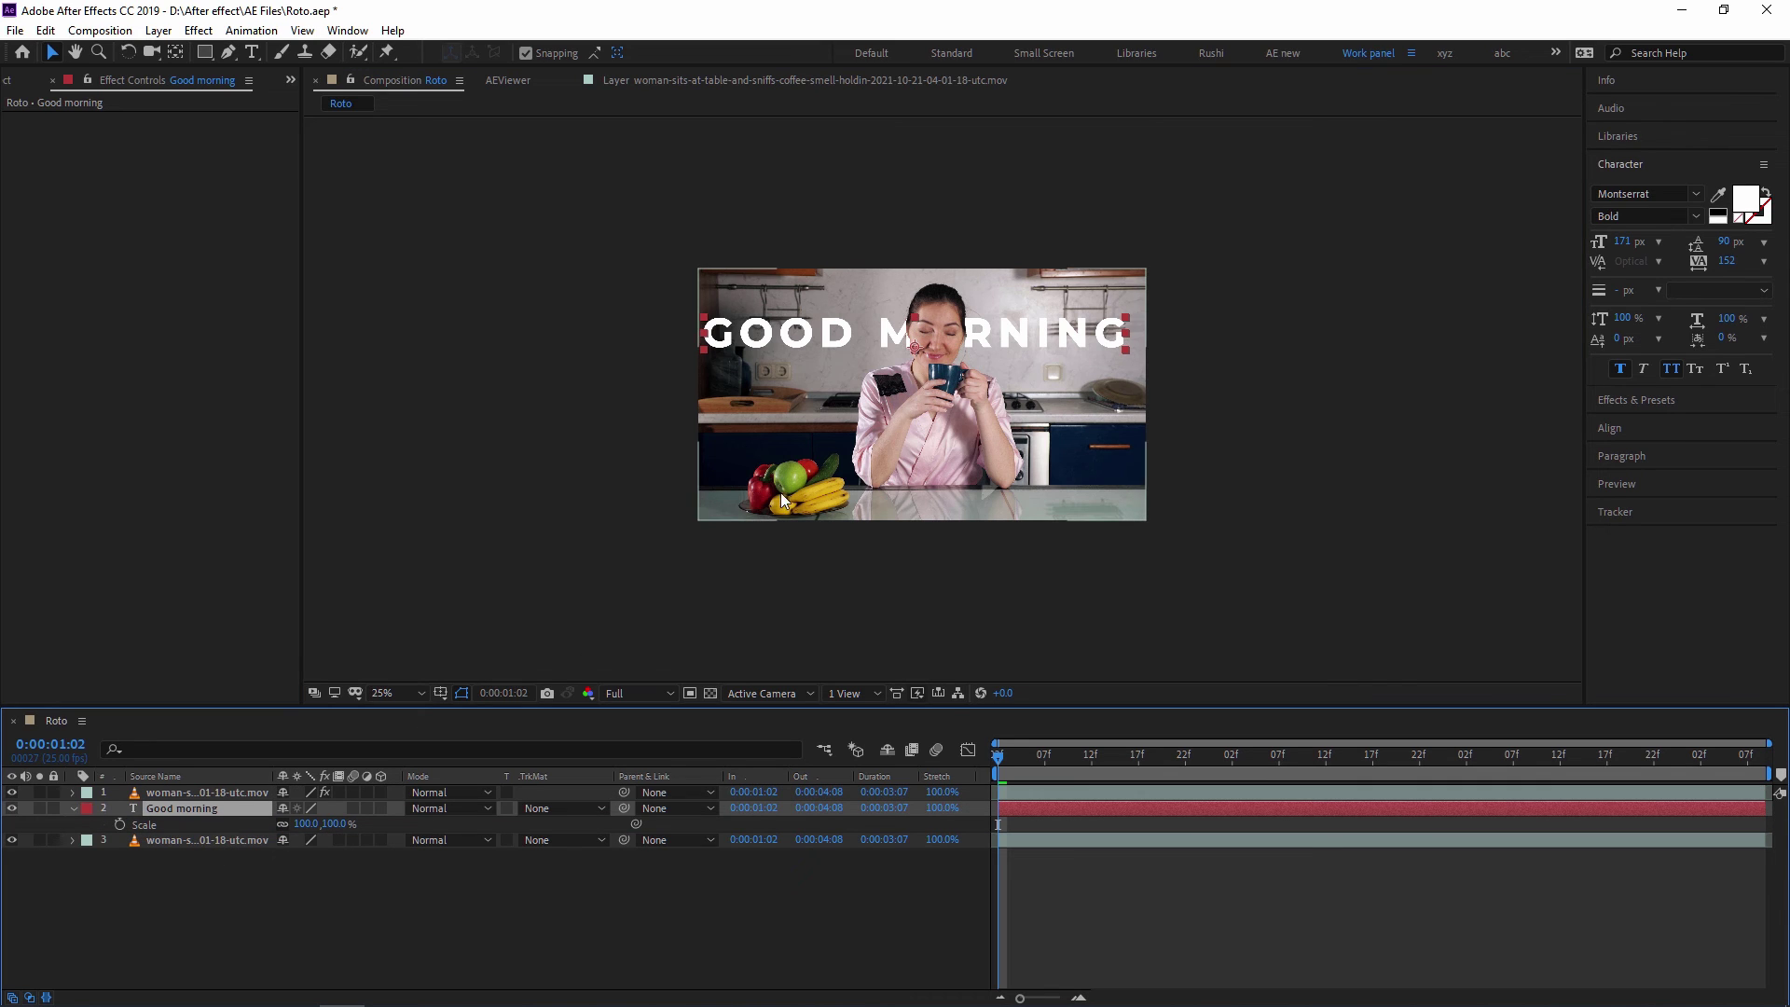
left_click(192, 808)
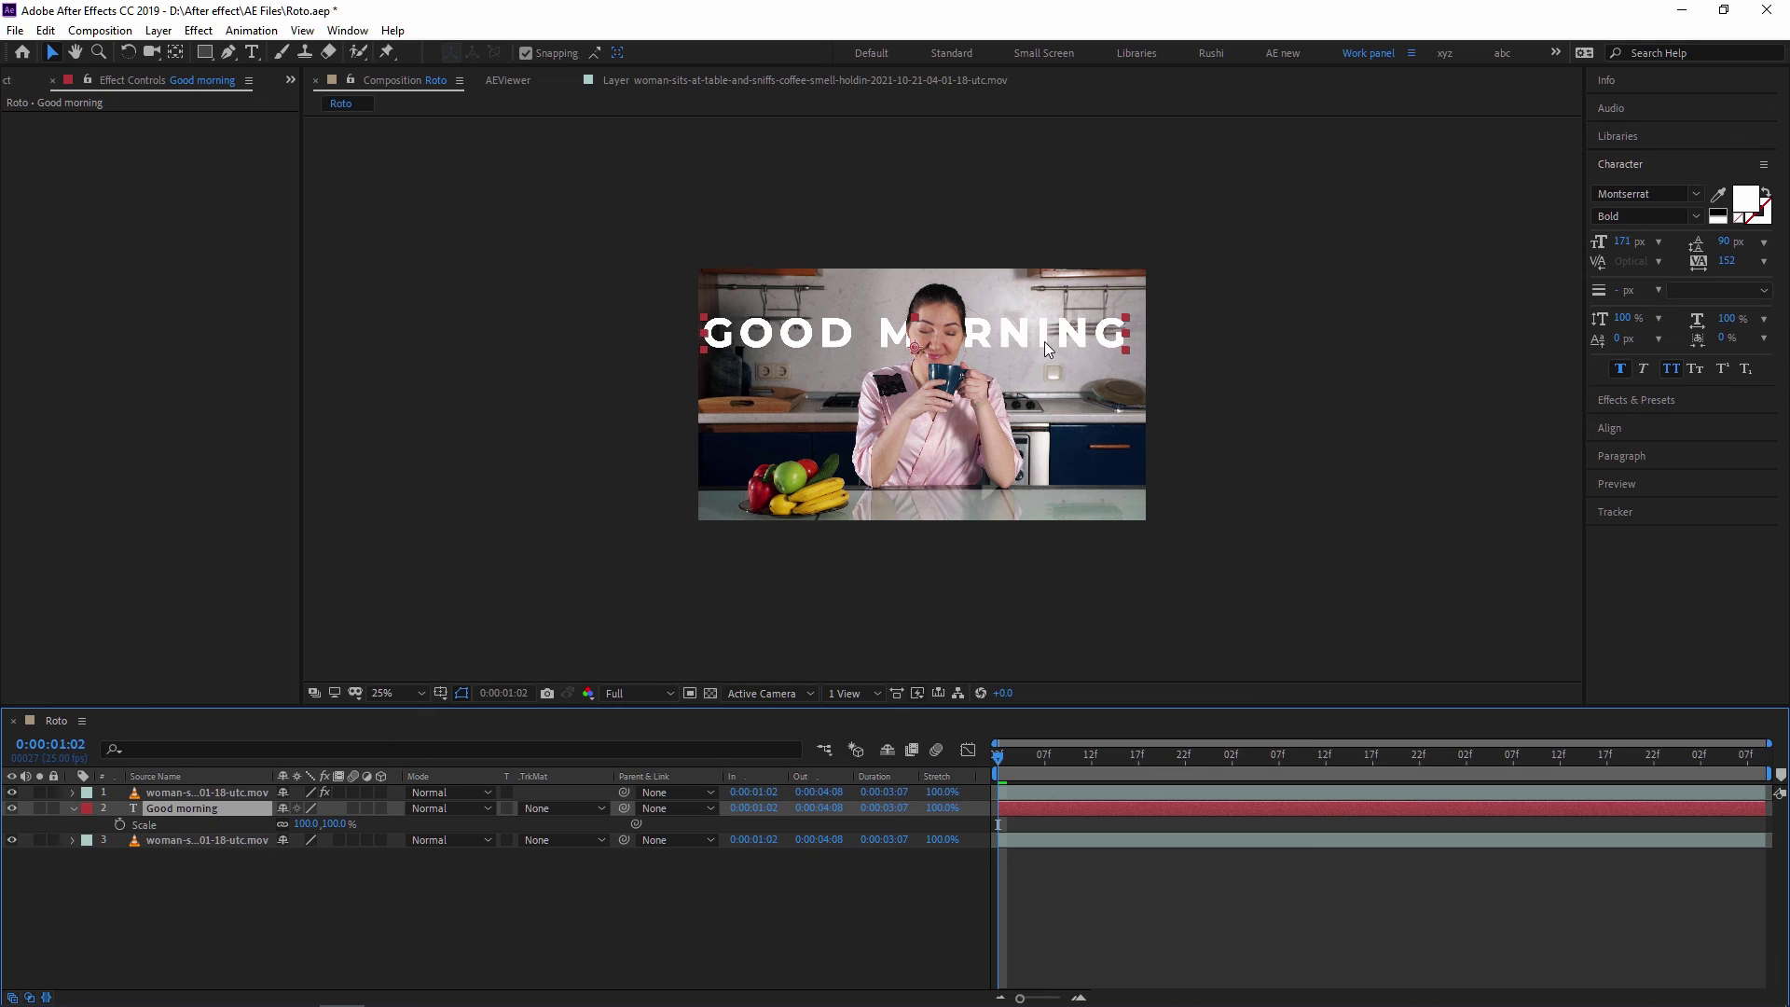
left_click_drag(1037, 342, 1051, 339)
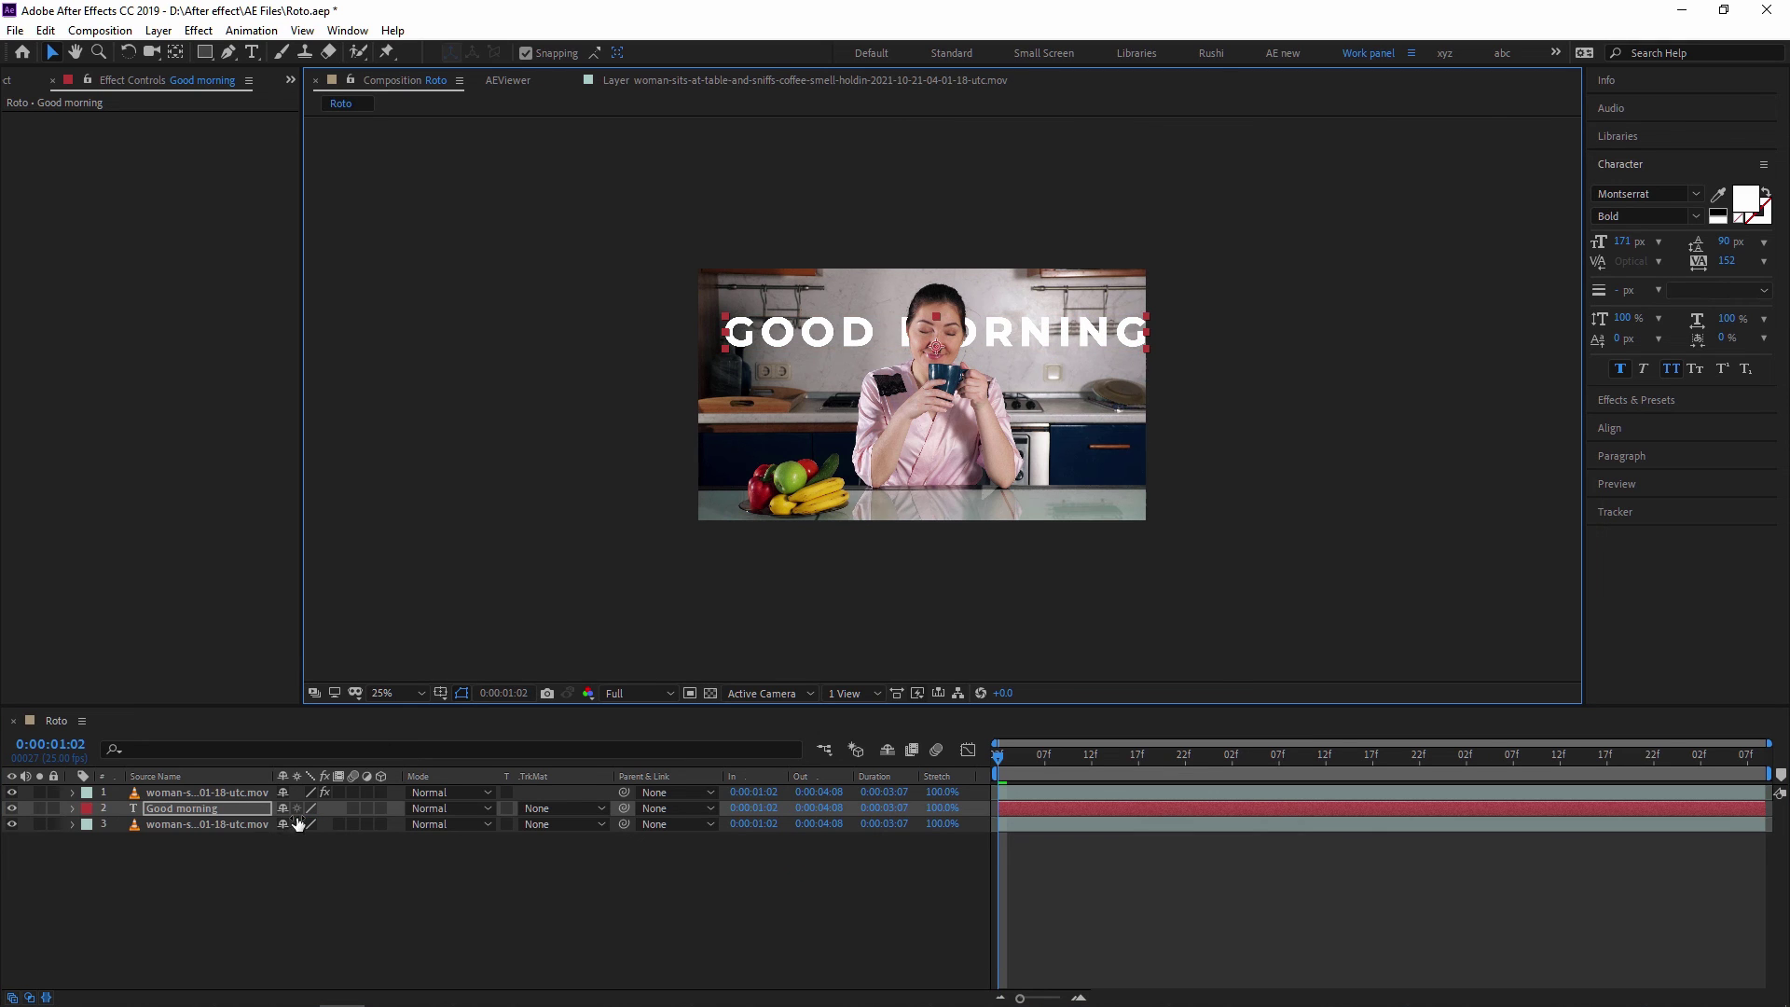
mouse_move(305, 825)
left_mouse_down()
mouse_move(289, 824)
mouse_move(304, 824)
left_mouse_up()
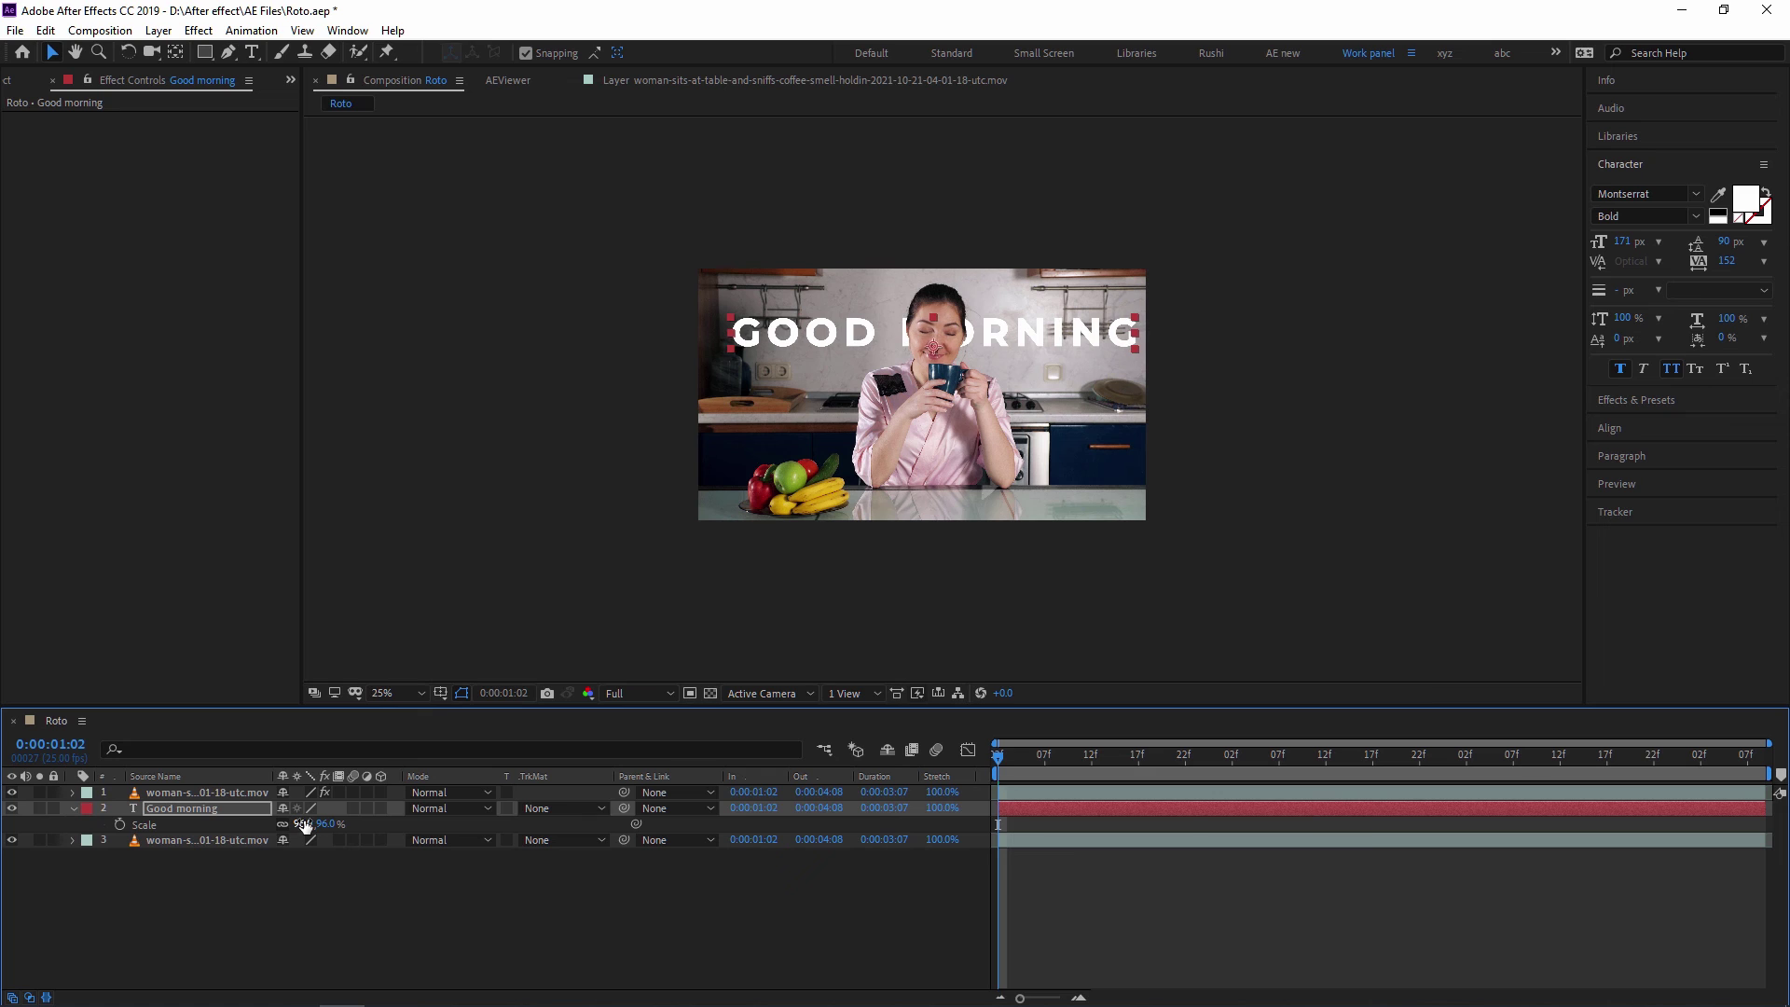
key("Left")
key("Left")
key("Left")
key("Left")
key("Left")
key("Left")
Step: Keyframe the text's Position from off-screen right at 0:00:01:02 to off-screen left at 0:00:04:08, then preview
key("p")
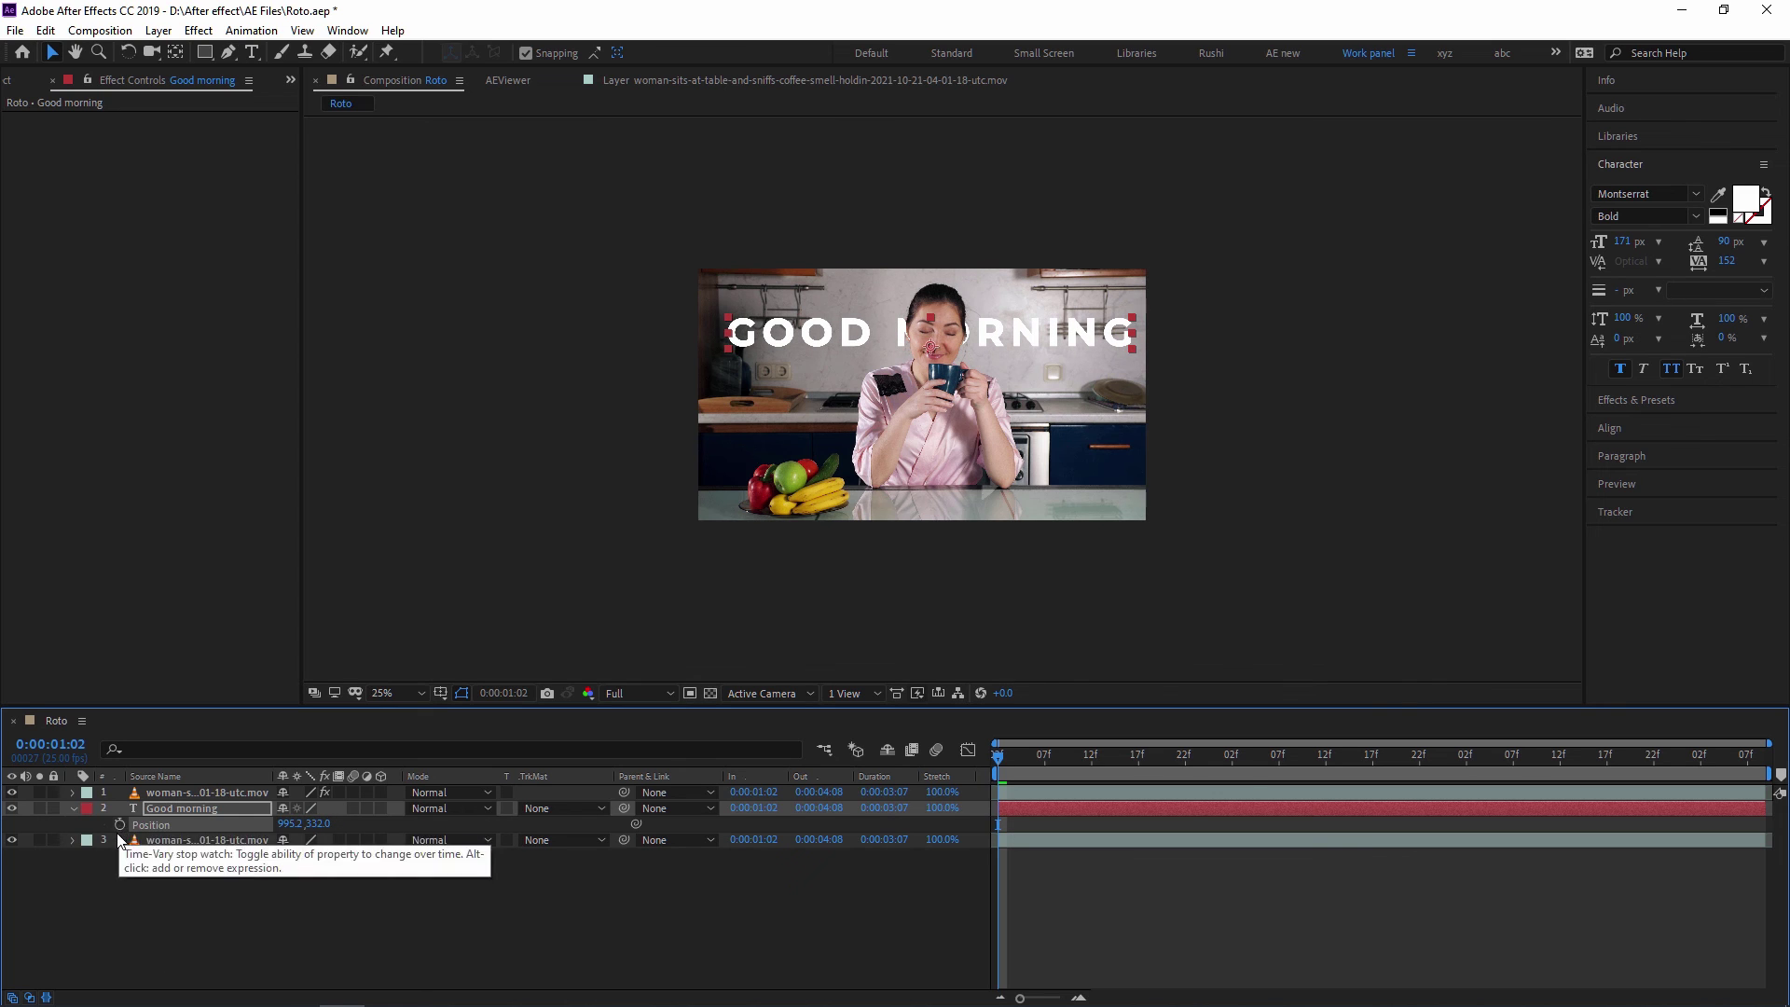
left_click(120, 825)
left_click_drag(1084, 339, 1523, 338)
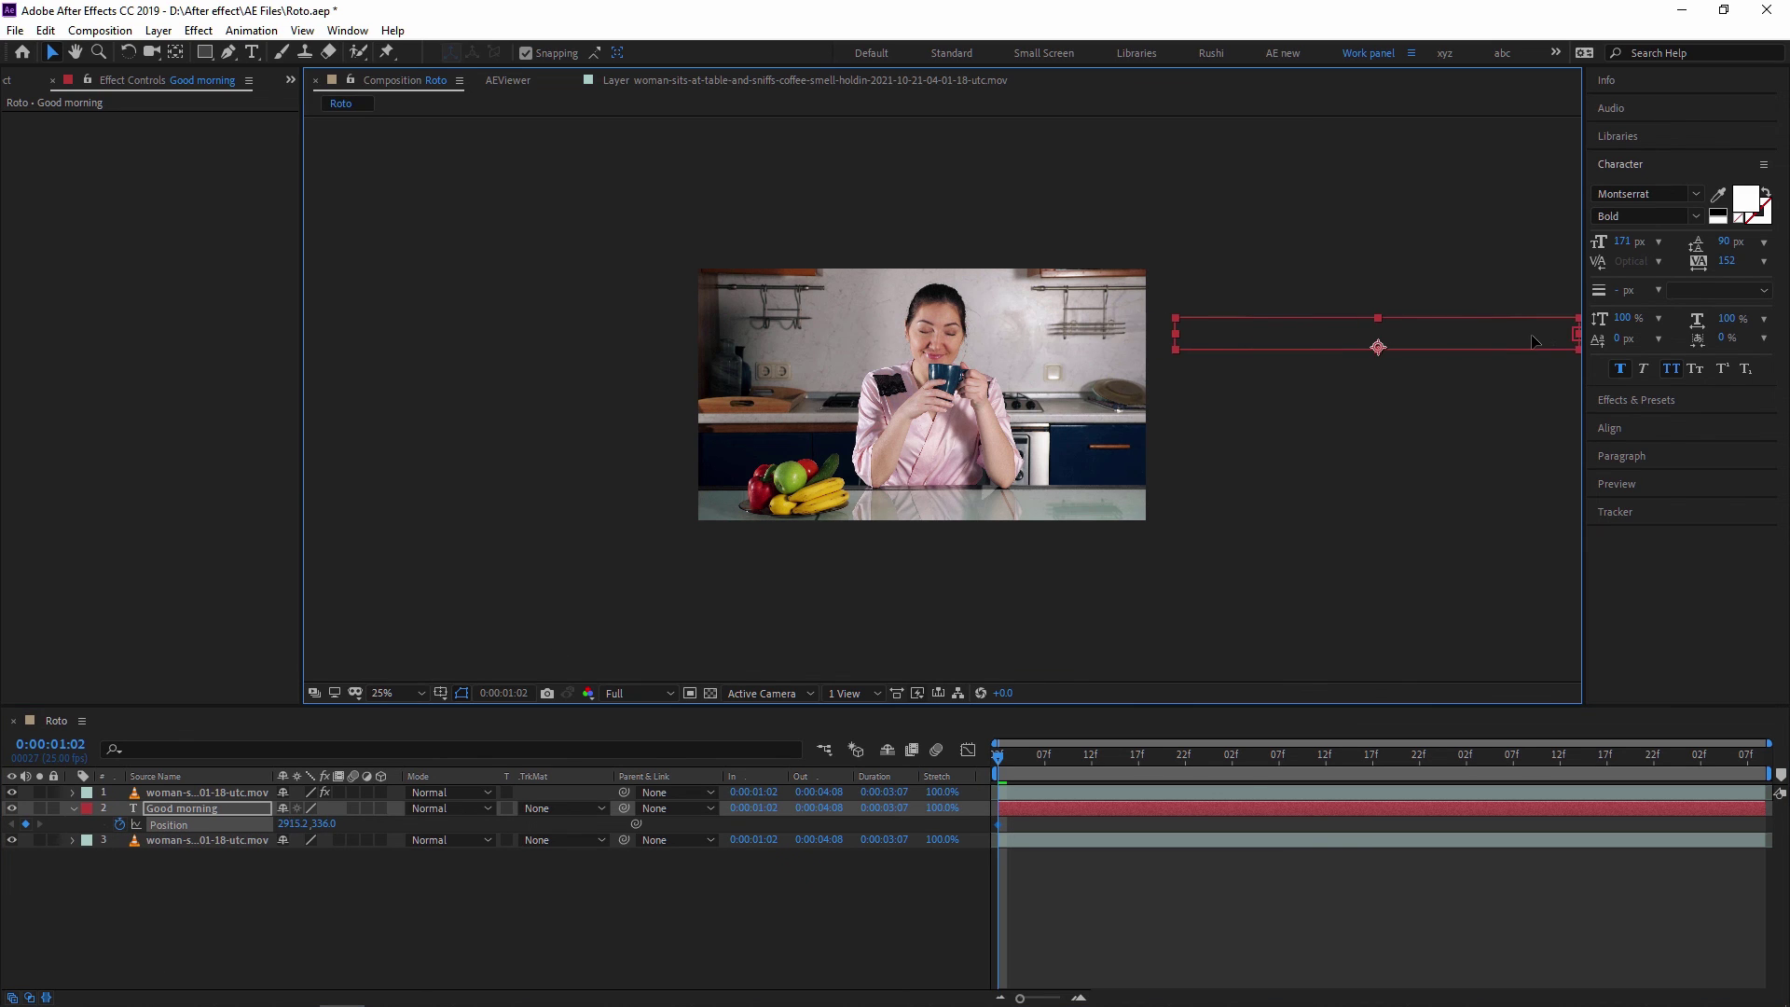
left_click_drag(1016, 780, 1758, 753)
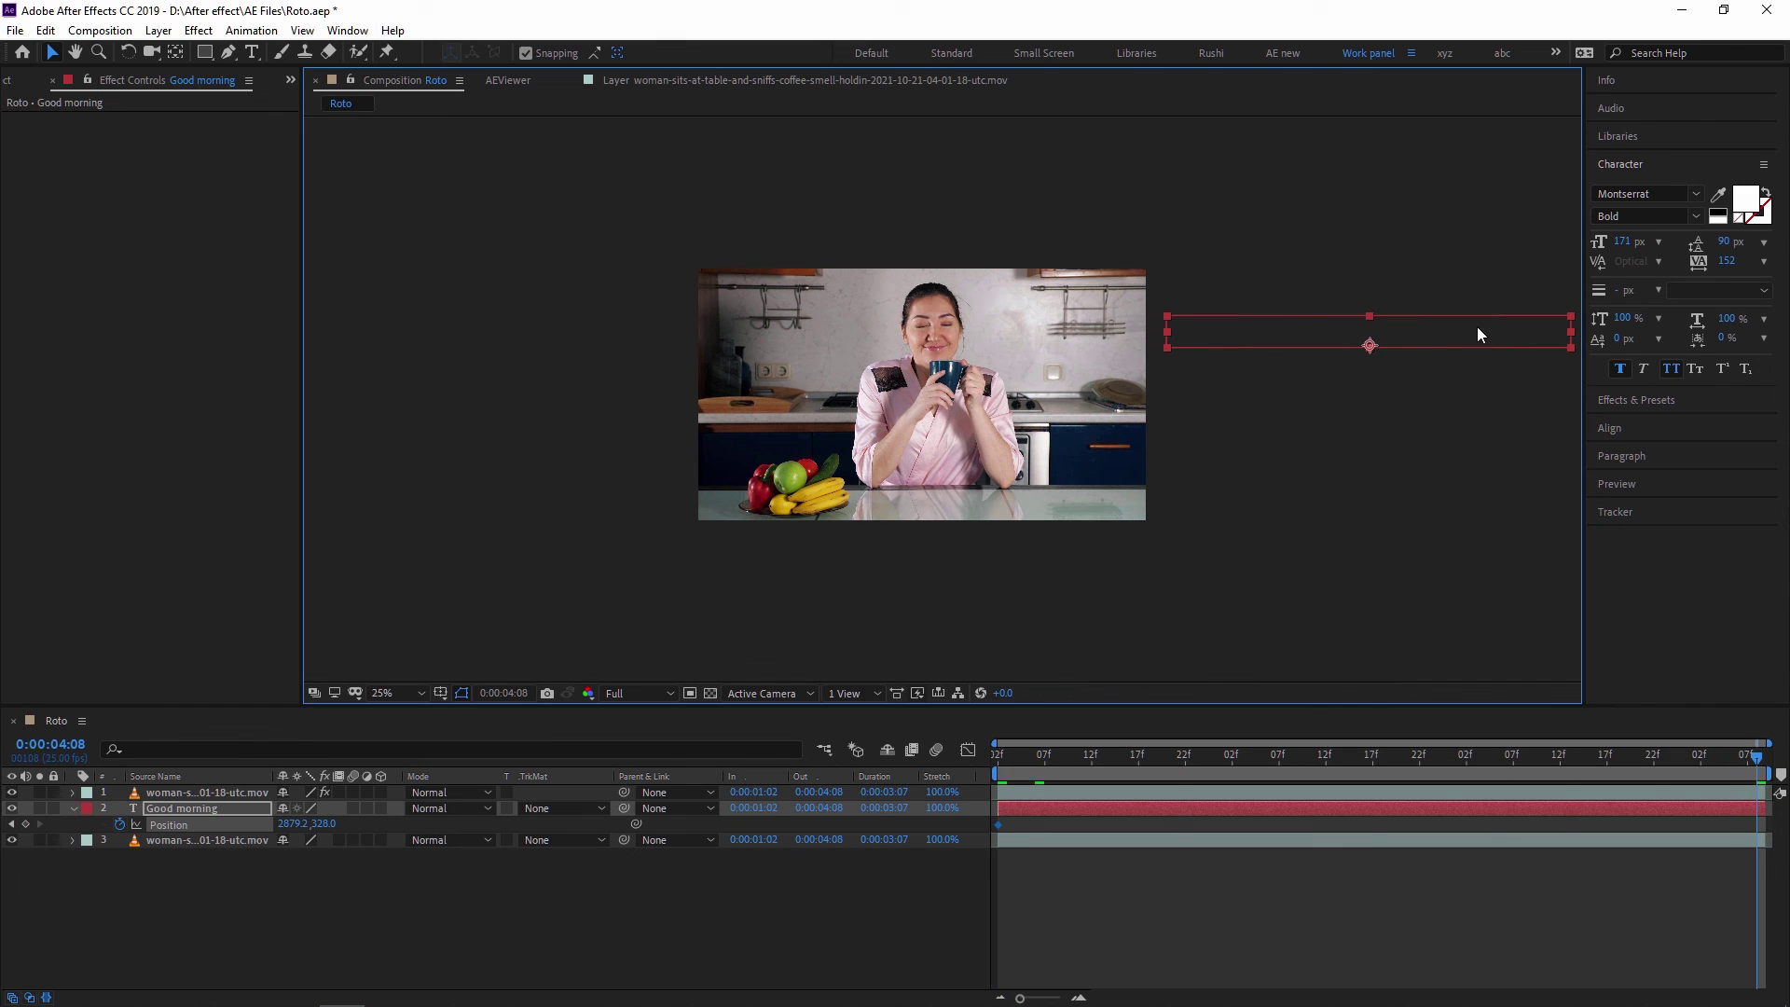
left_click_drag(1477, 326, 587, 363)
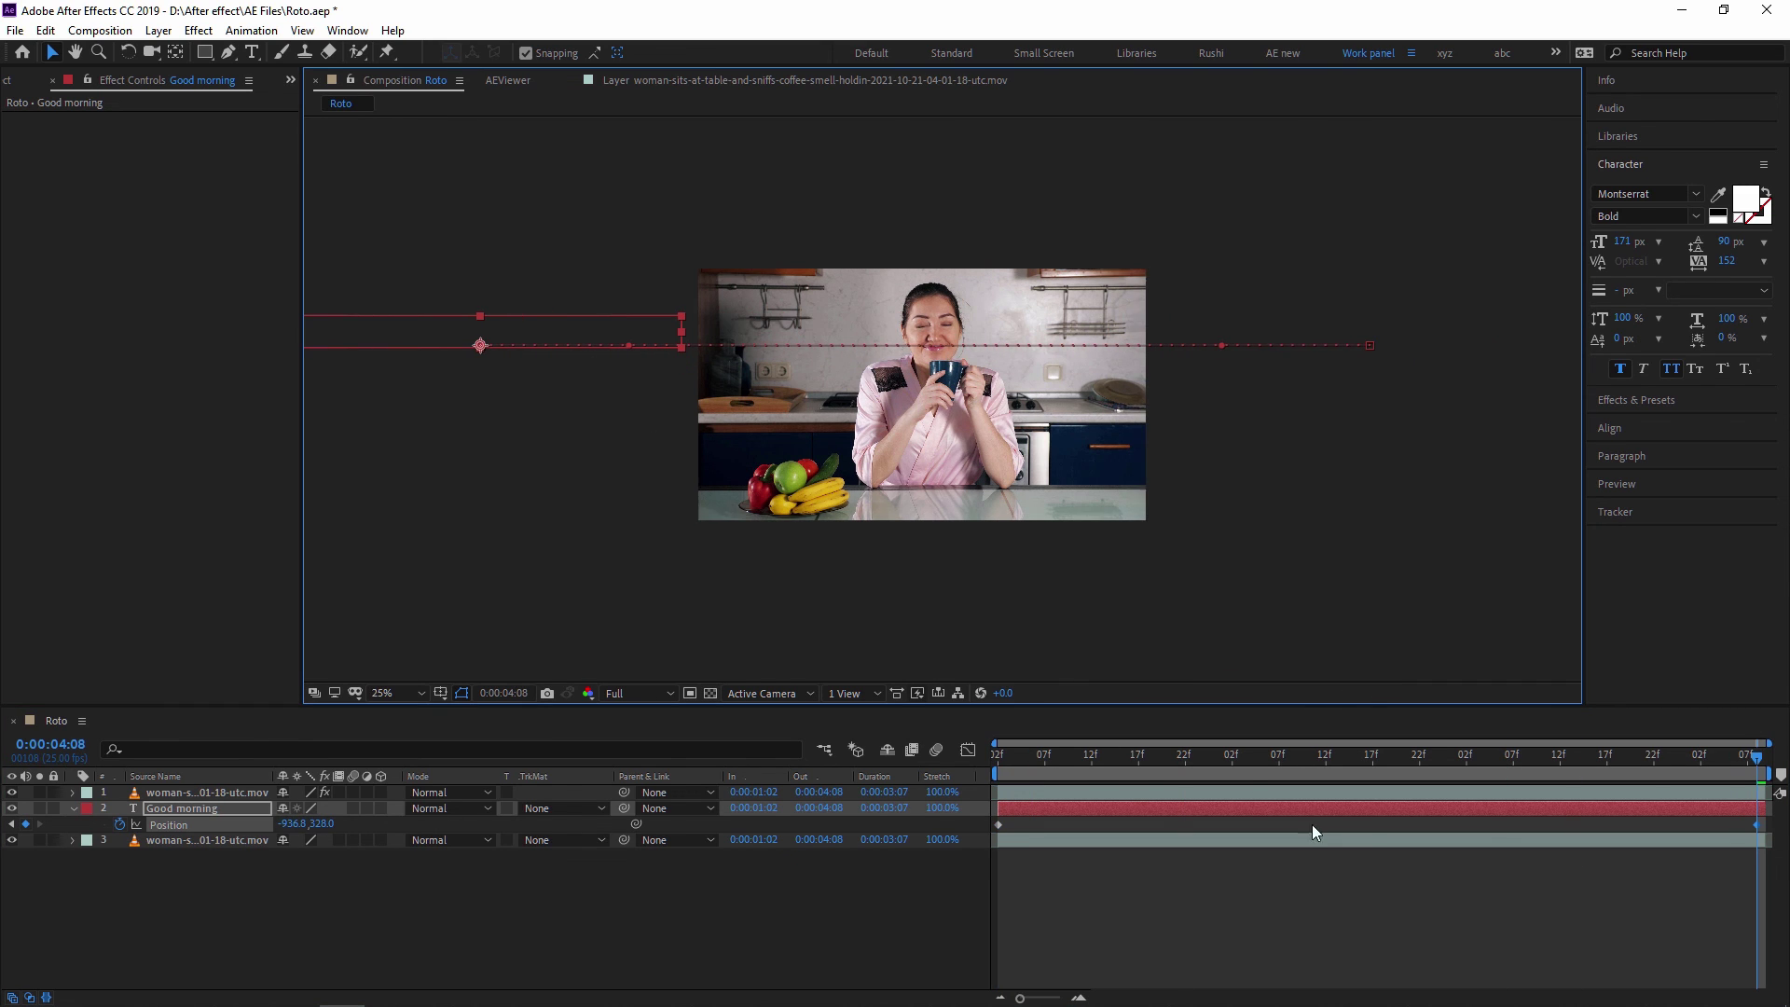
key("Home")
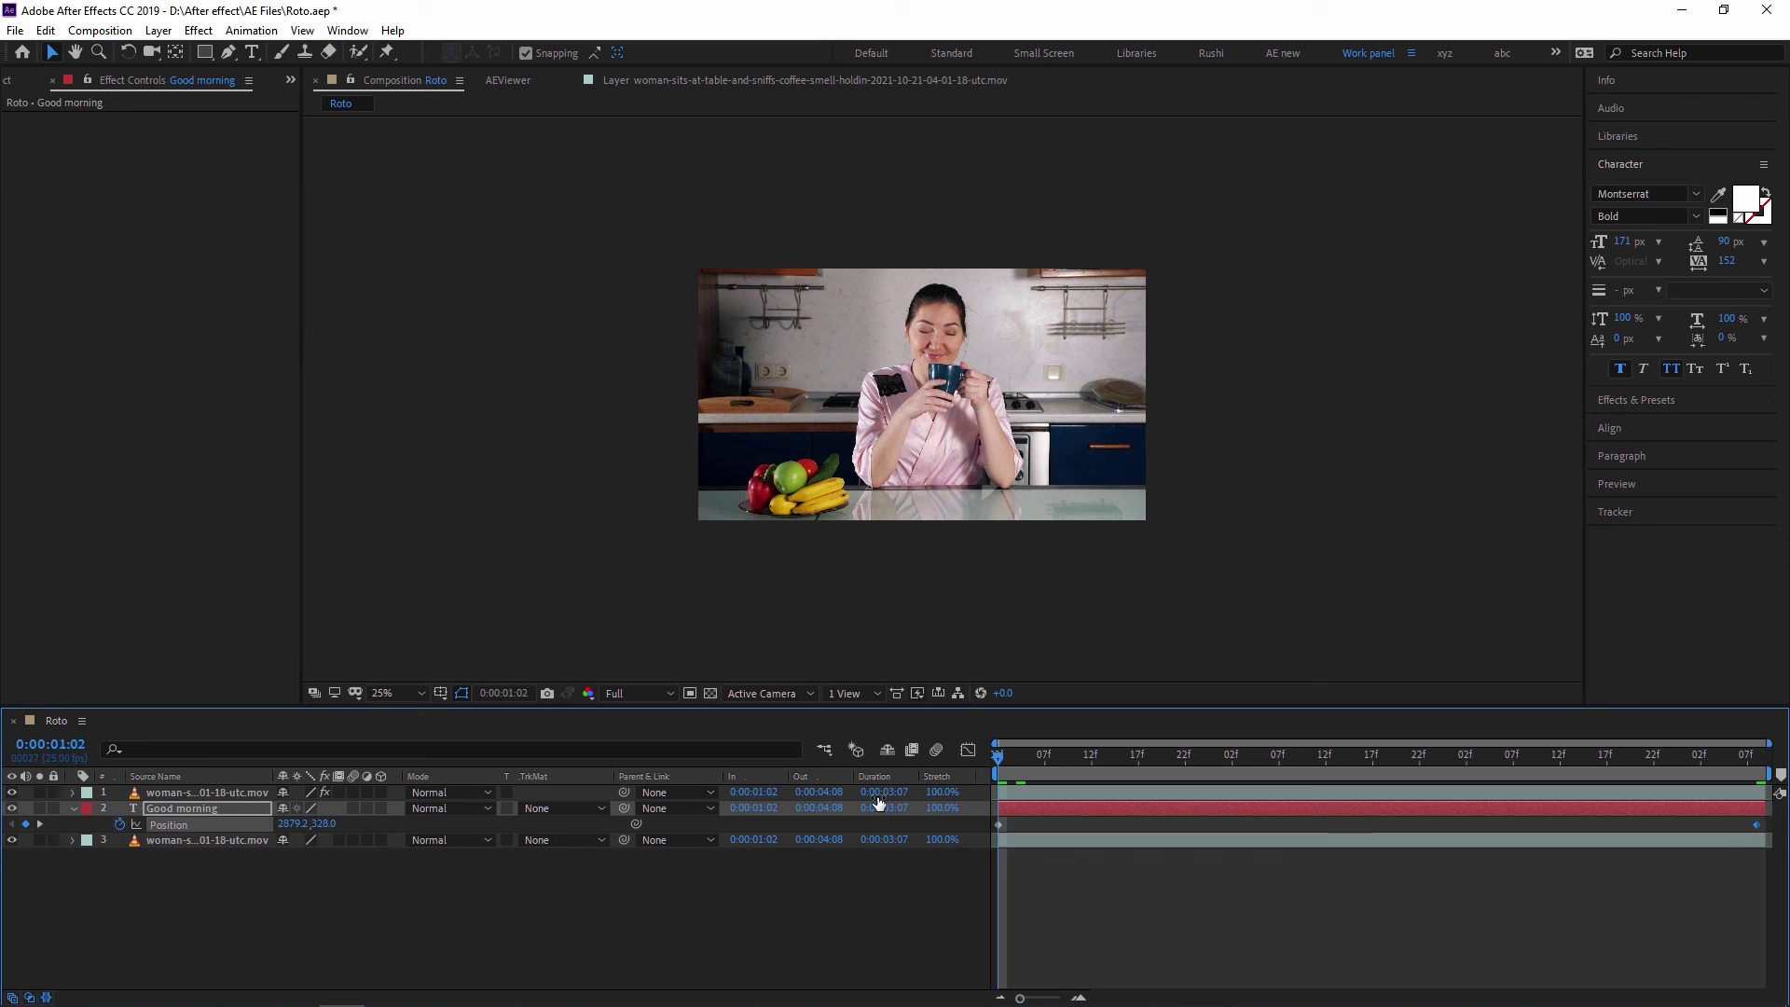
key("space")
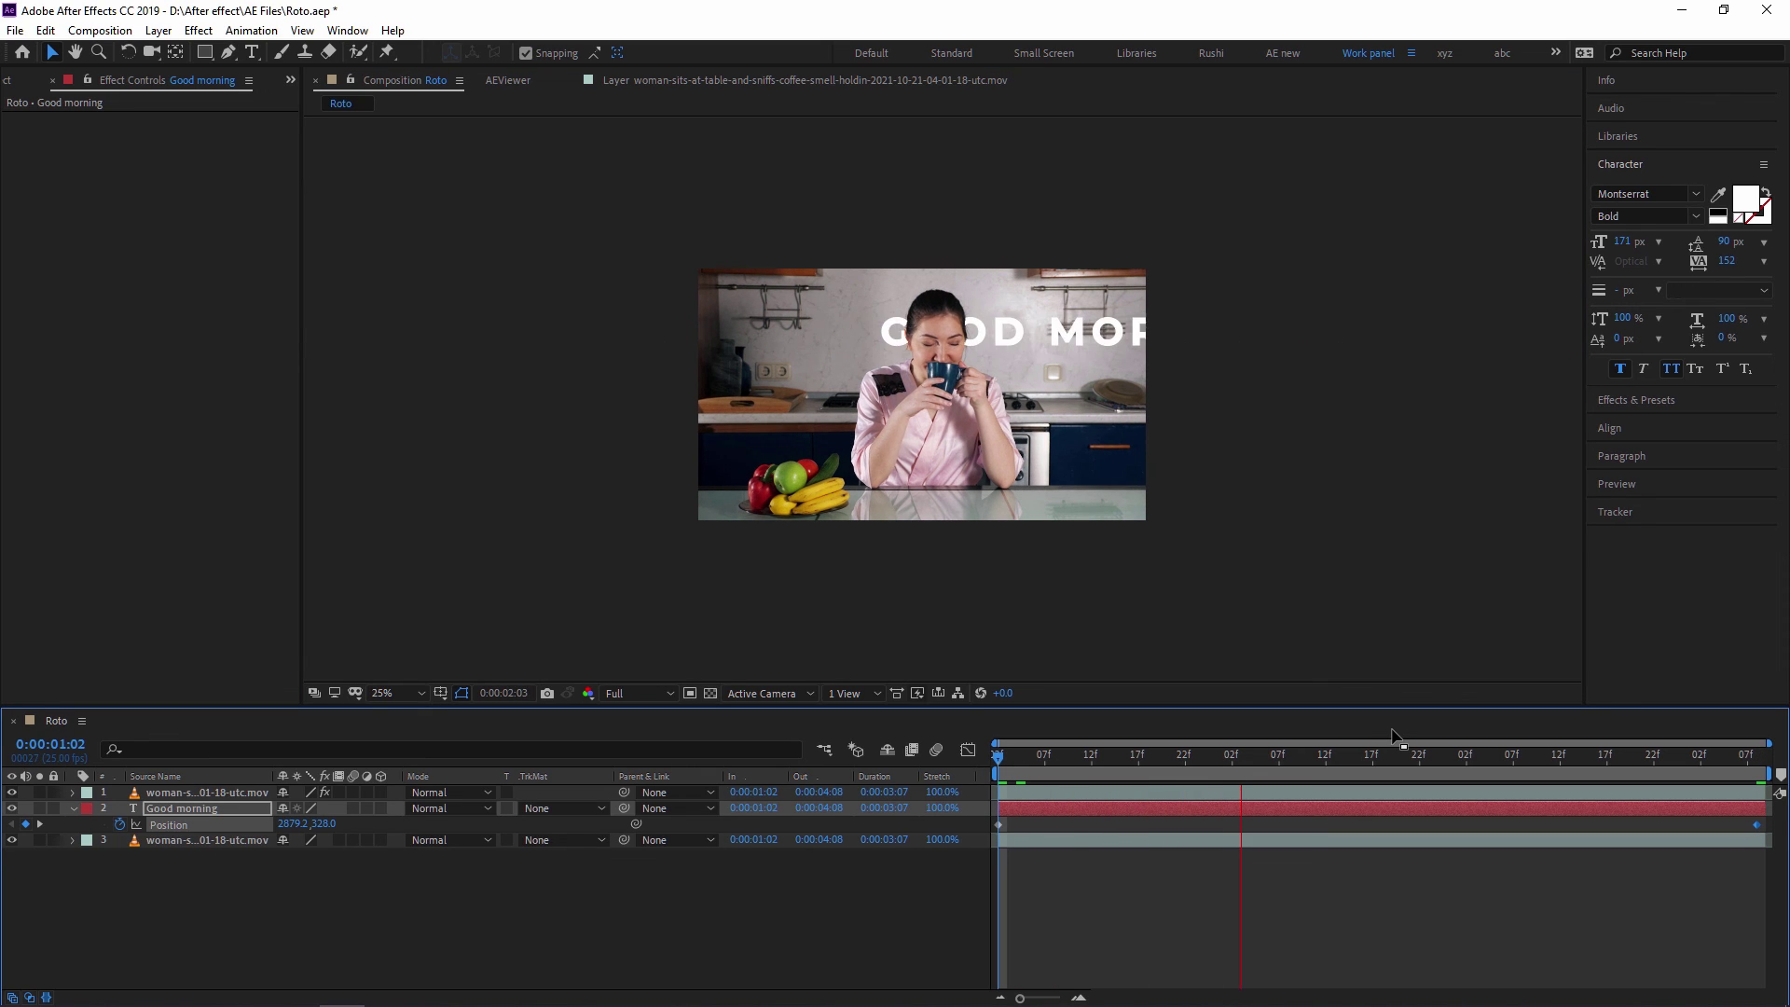